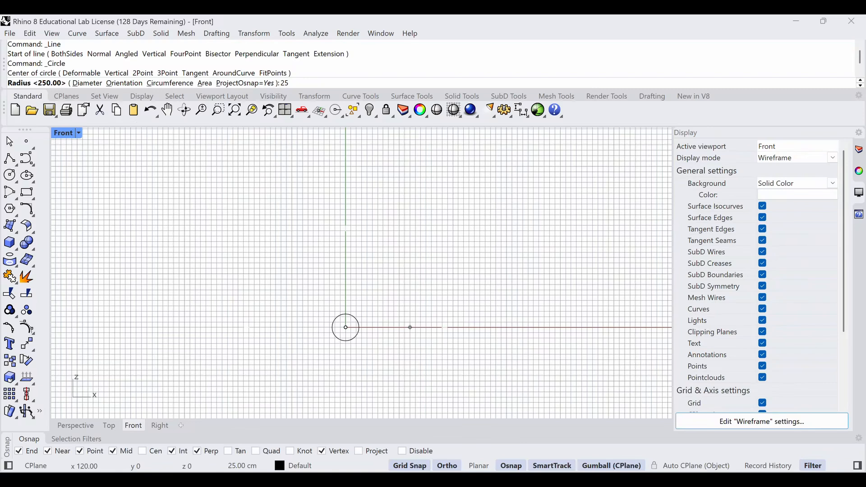
- Draw a circle with a radius of 250 cm centred on the origin in the Front view
text(0)
key(Return)
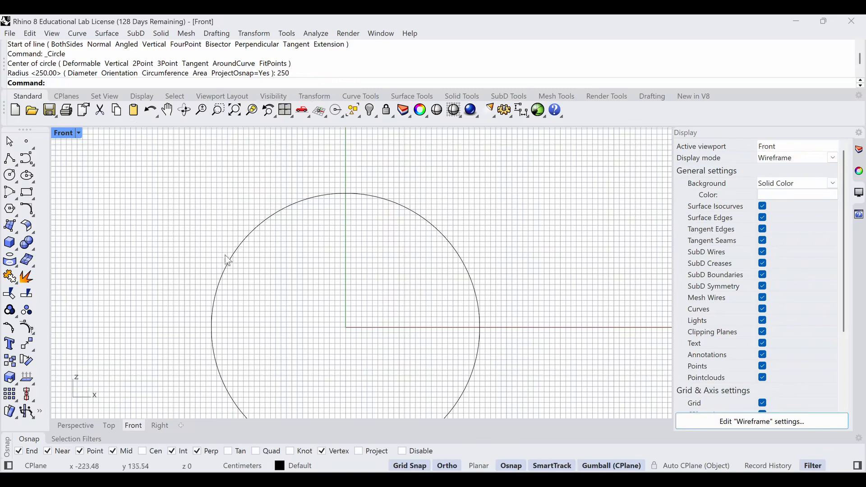
- Draw a horizontal BothSides line through the circle's centre and use it to trim away the circle's lower half
click(27, 159)
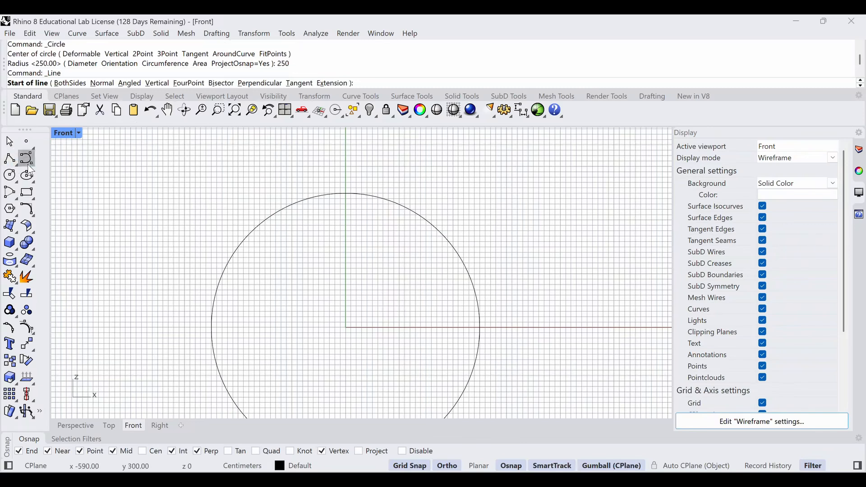
click(70, 83)
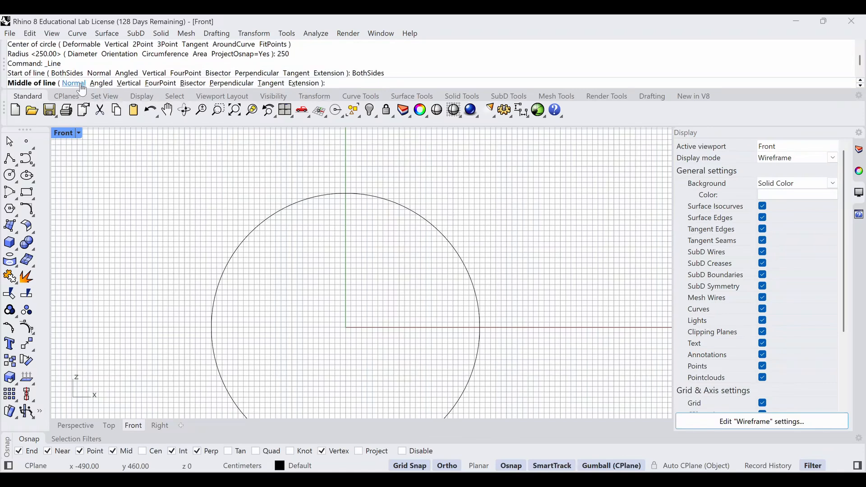
click(345, 328)
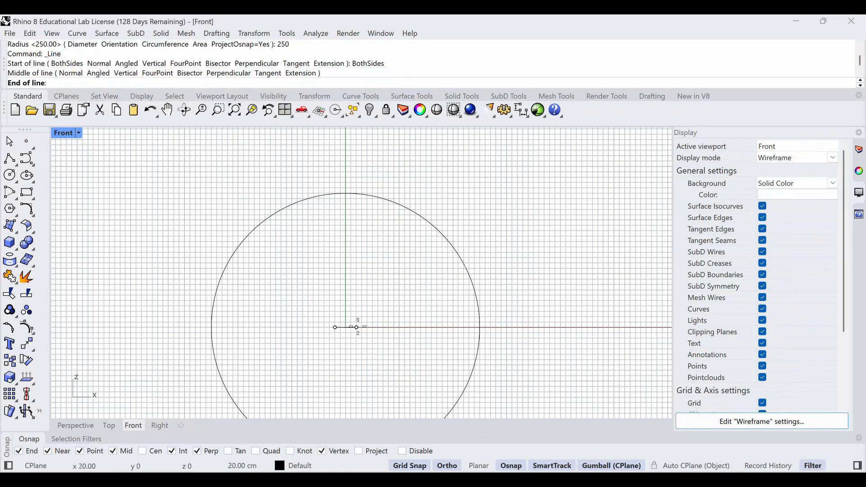
click(511, 327)
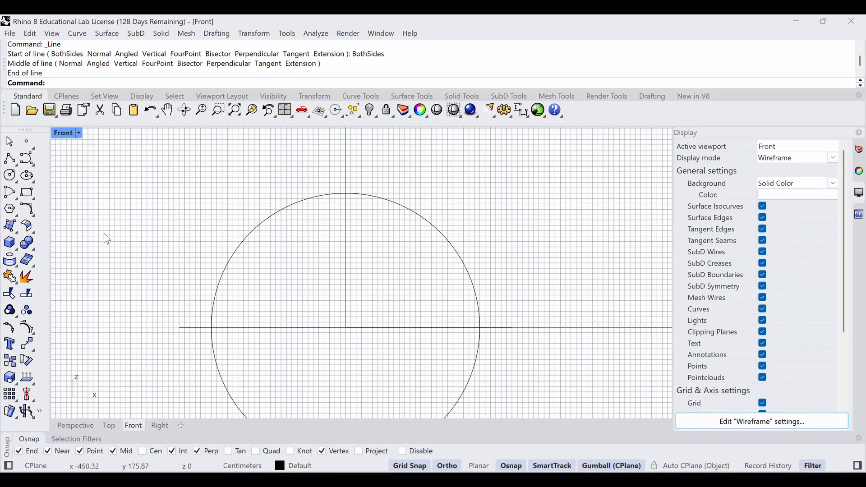
click(14, 296)
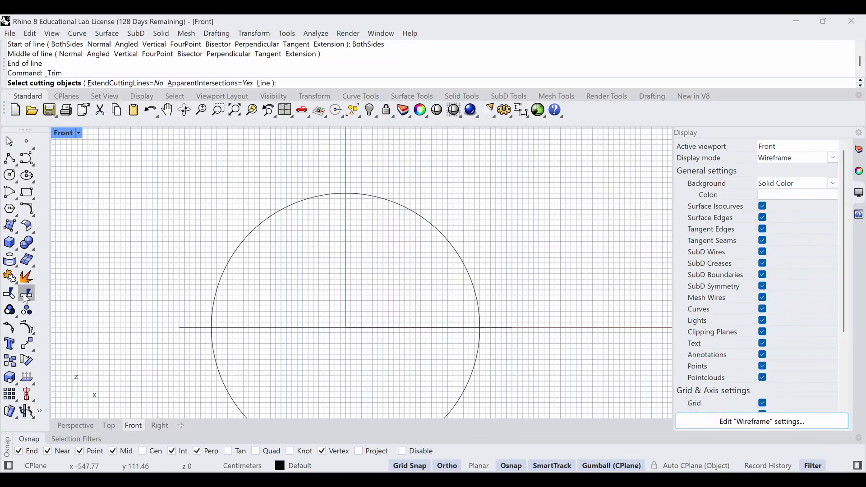
click(188, 330)
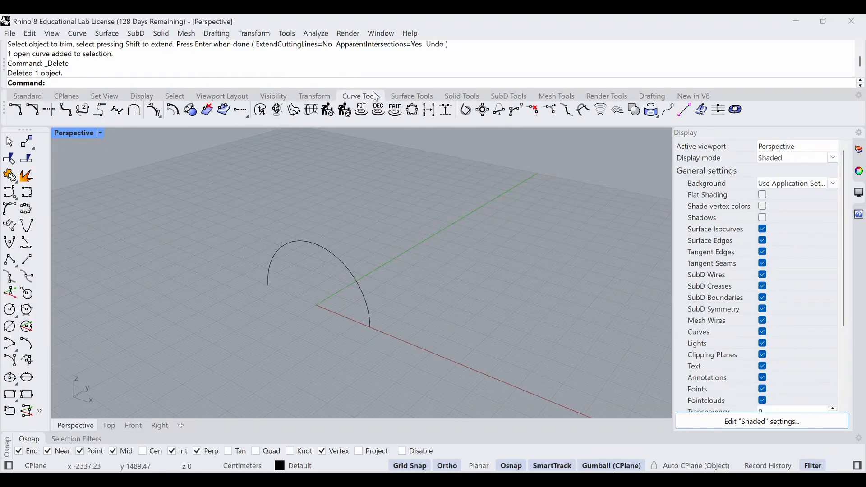
- Extrude the semicircle 300 cm to both sides as an open surface to form a barrel vault
click(407, 97)
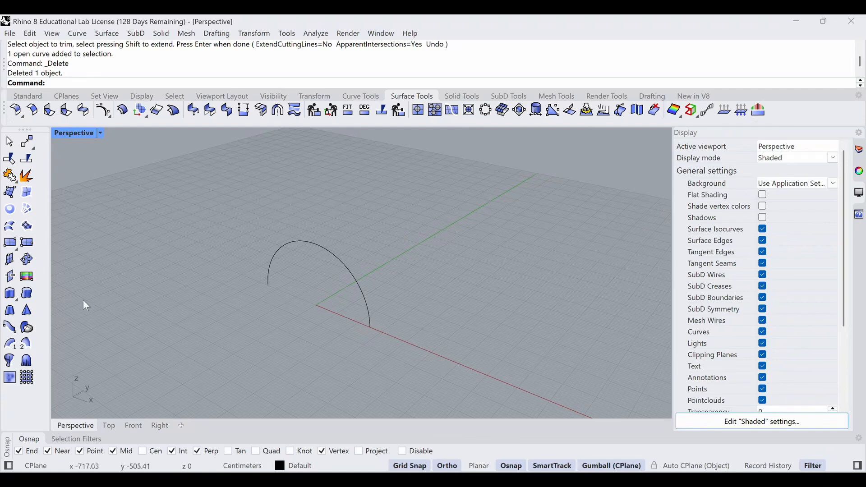
click(28, 308)
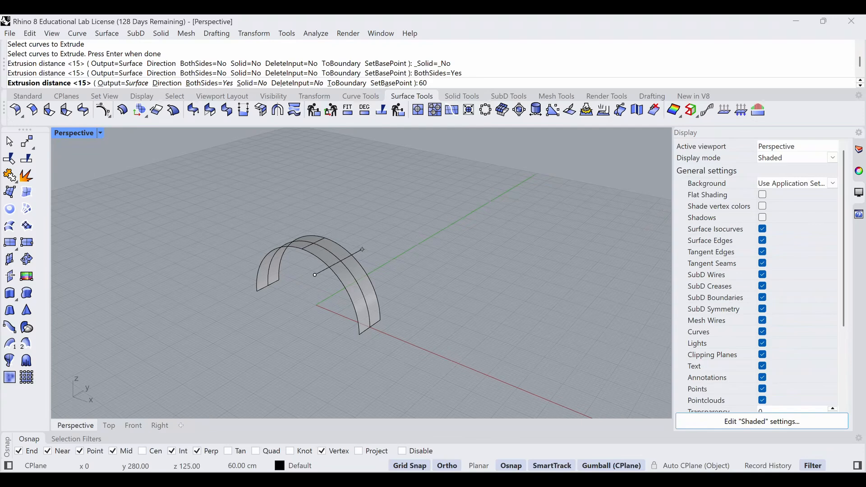
key(BackSpace)
key(BackSpace)
text(300)
key(Return)
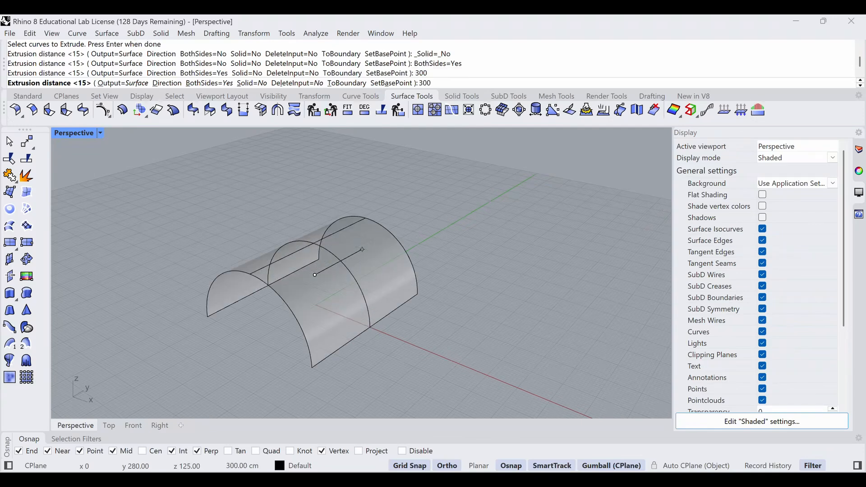
key(Return)
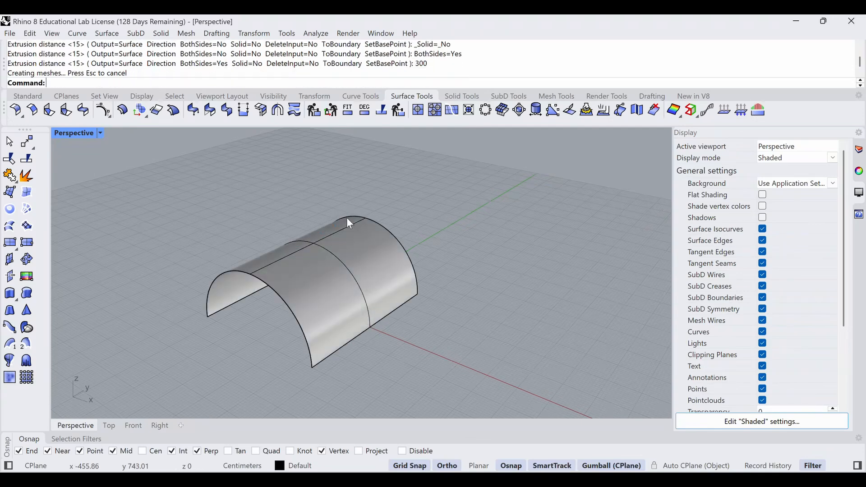
- Rotate a copy of the barrel vault a quarter turn about 0,0,0 so that the two vaults cross
right_drag(345, 236, 321, 284)
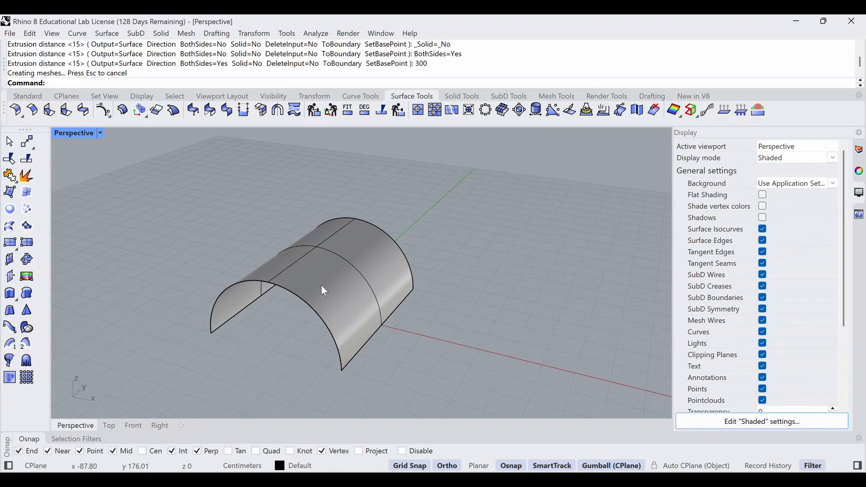
click(324, 291)
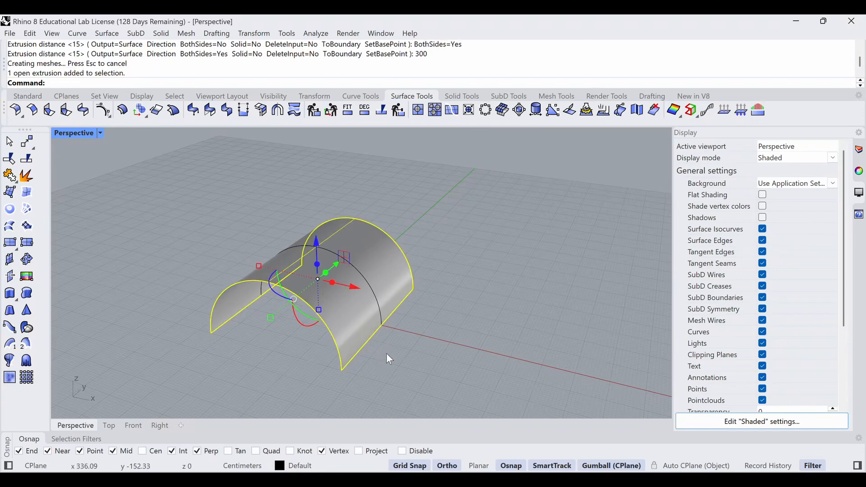
text(Rotate)
key(Return)
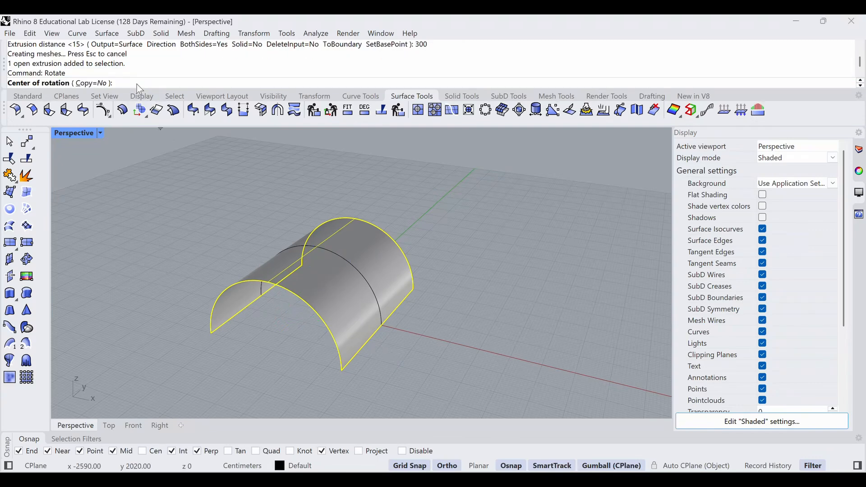
text(0,0,0)
key(Return)
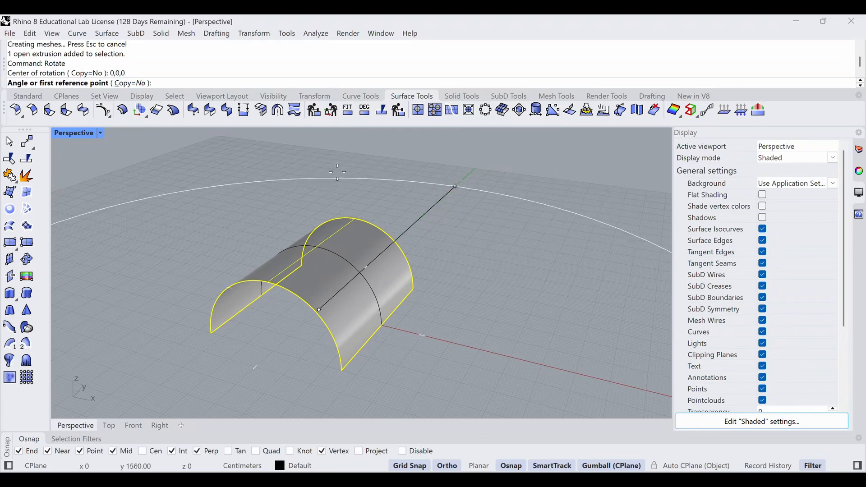
click(453, 342)
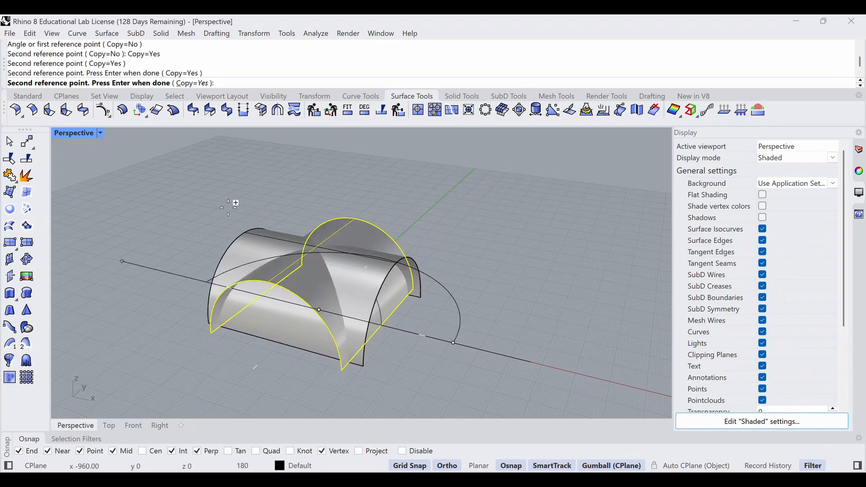
key(Return)
click(229, 203)
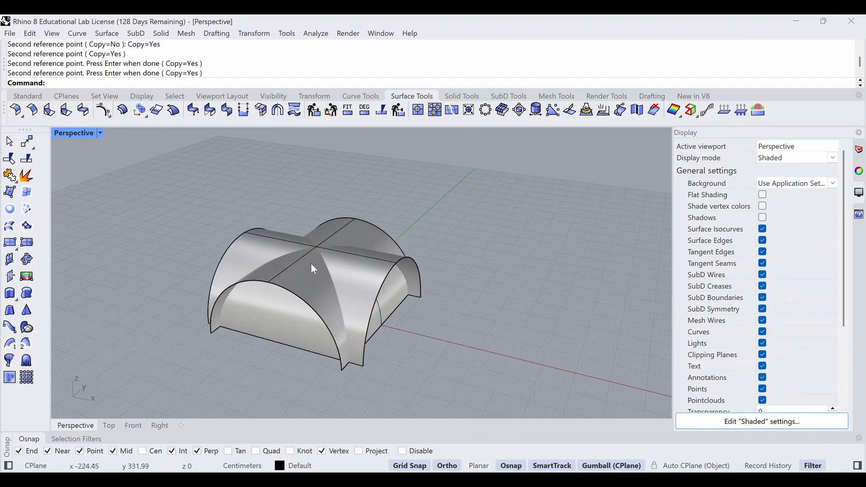
- Trim away the two portions of the rotated vault lying beneath the original vault, using the original vault as cutting object
right_drag(310, 263, 354, 308)
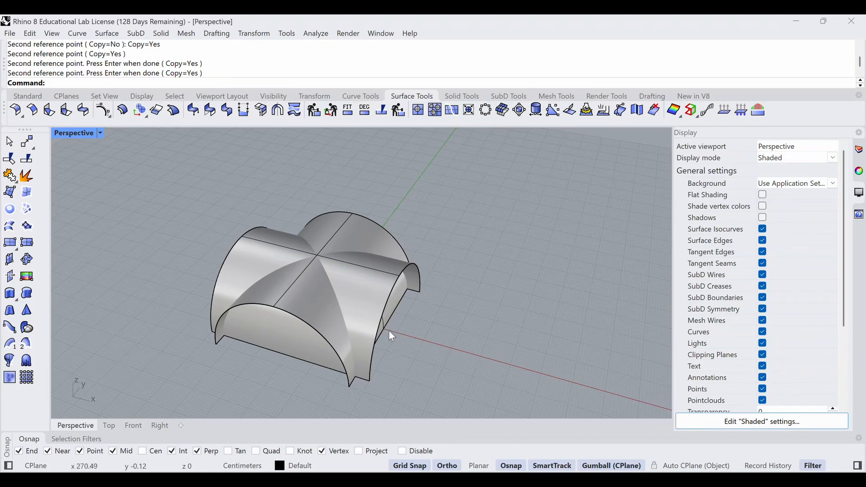
right_drag(388, 331, 374, 307)
click(27, 96)
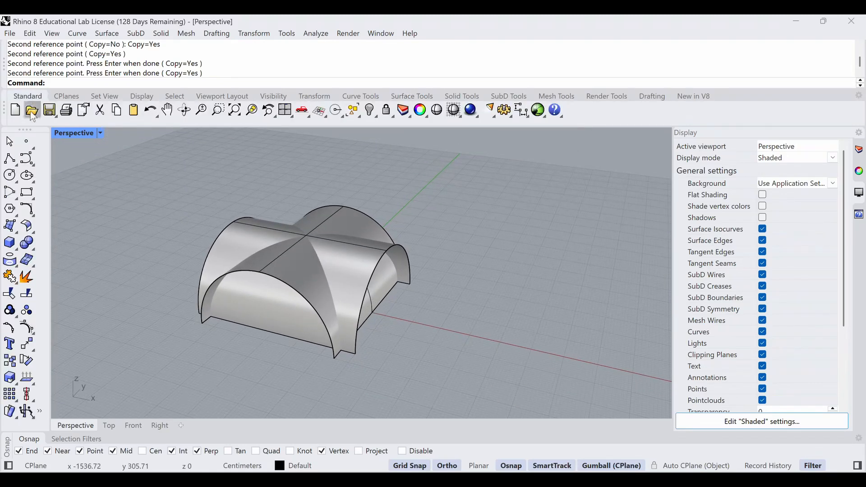
click(13, 295)
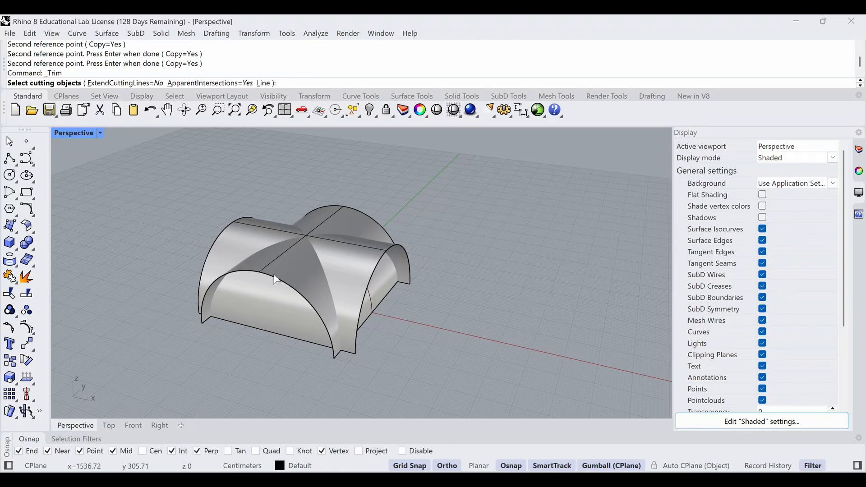
click(311, 298)
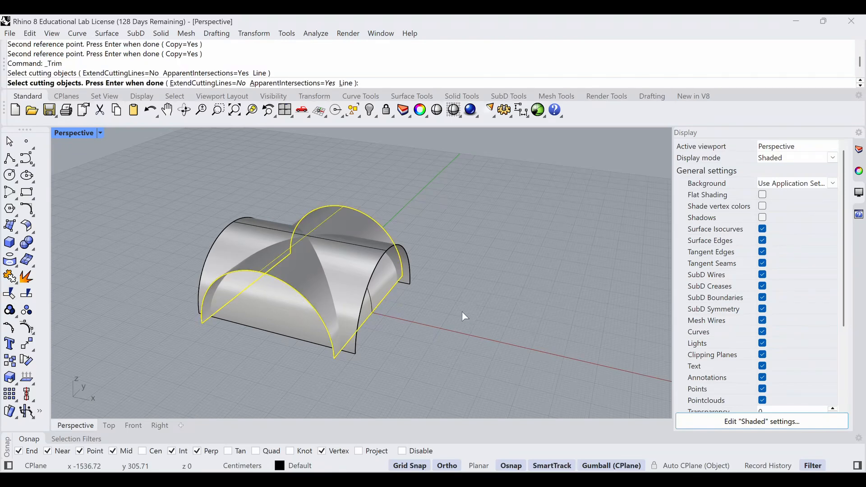
key(Return)
right_drag(441, 312, 440, 337)
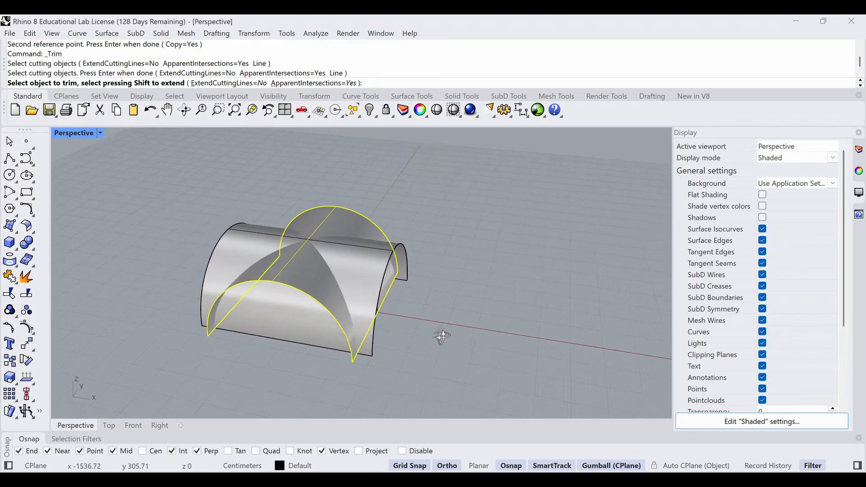
click(291, 344)
right_drag(298, 339, 404, 328)
click(405, 310)
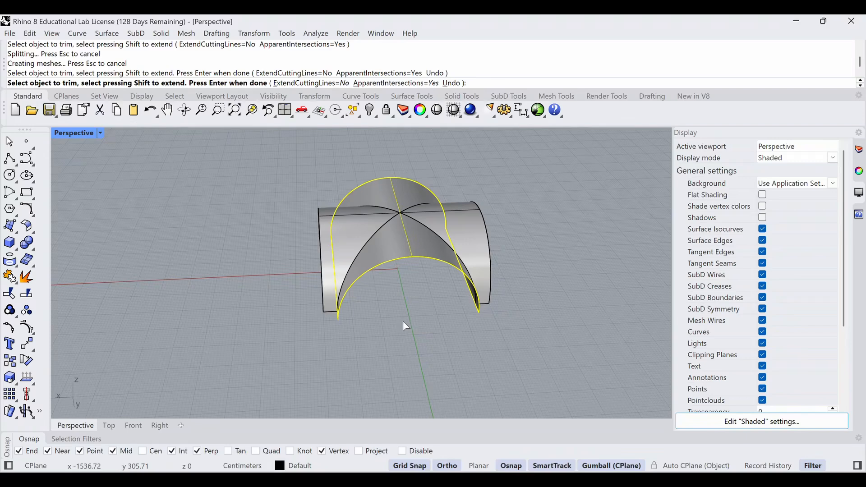
right_drag(339, 332, 400, 303)
right_click(473, 310)
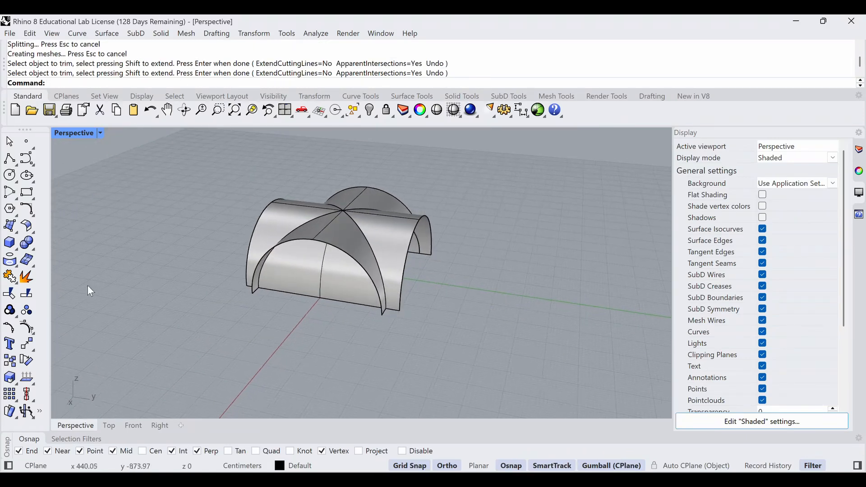
- Trim the portions of the uncut vault that close off the openings, using the two trimmed vault pieces as cutting objects
click(10, 294)
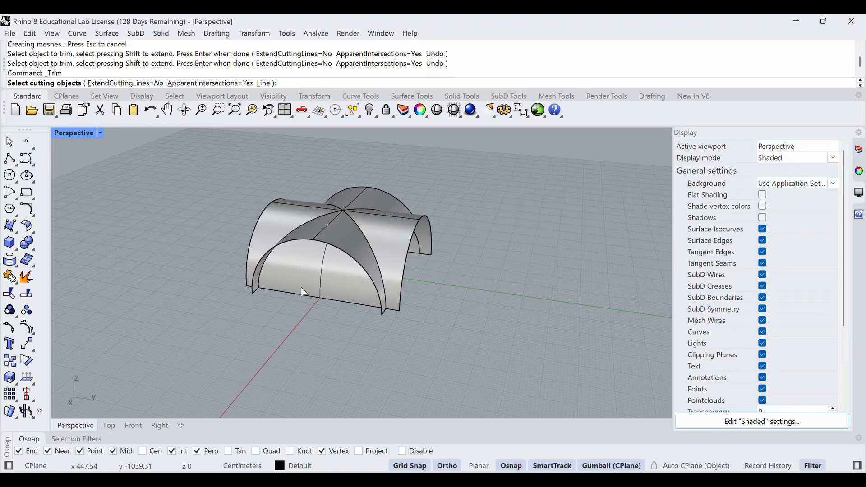
click(319, 246)
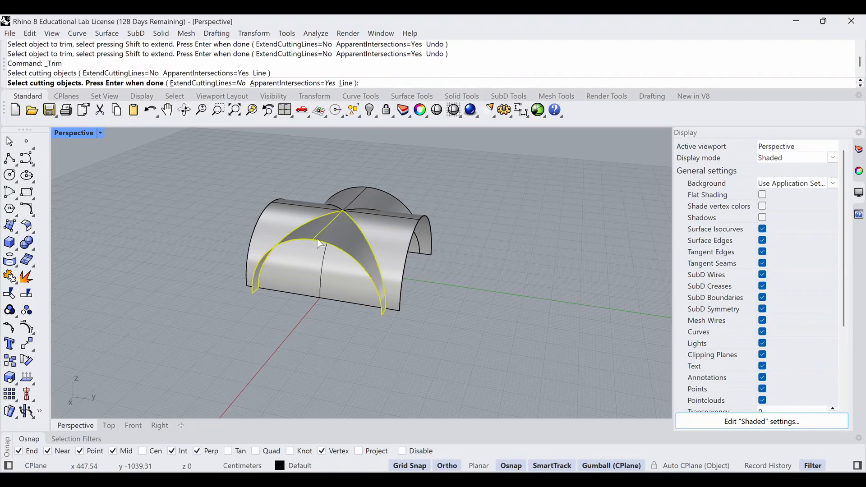
click(368, 196)
key(Return)
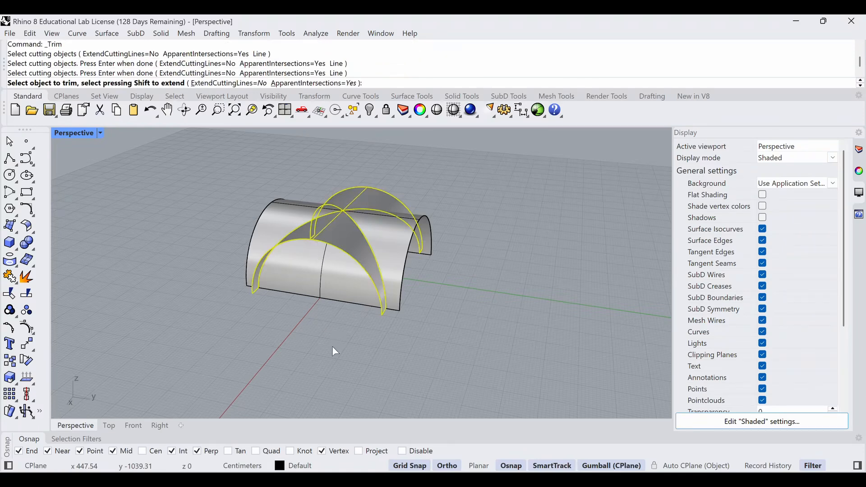
click(341, 297)
right_drag(342, 299, 481, 348)
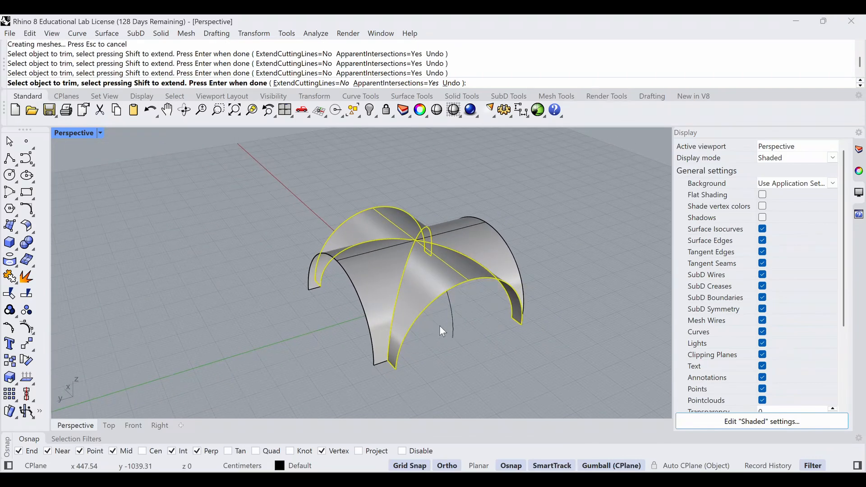
key(Return)
- Delete the leftover semicircle profile curve beneath the cross vault
right_drag(412, 317, 257, 279)
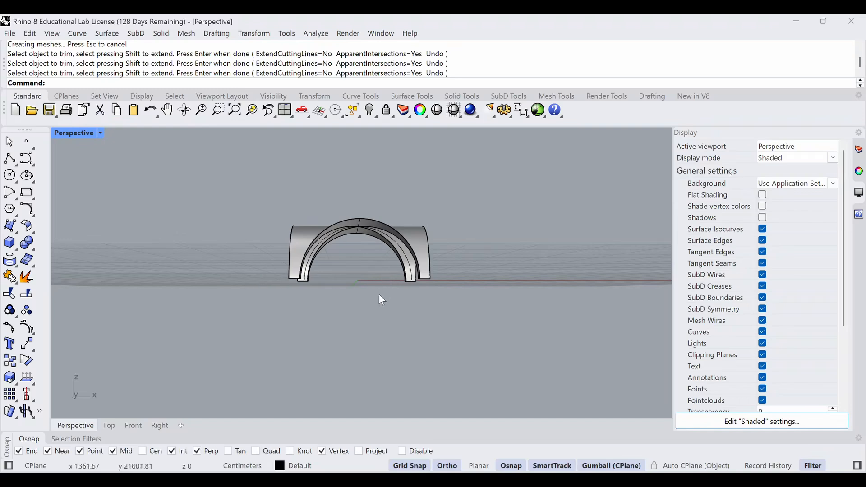
right_drag(379, 294, 398, 293)
click(416, 274)
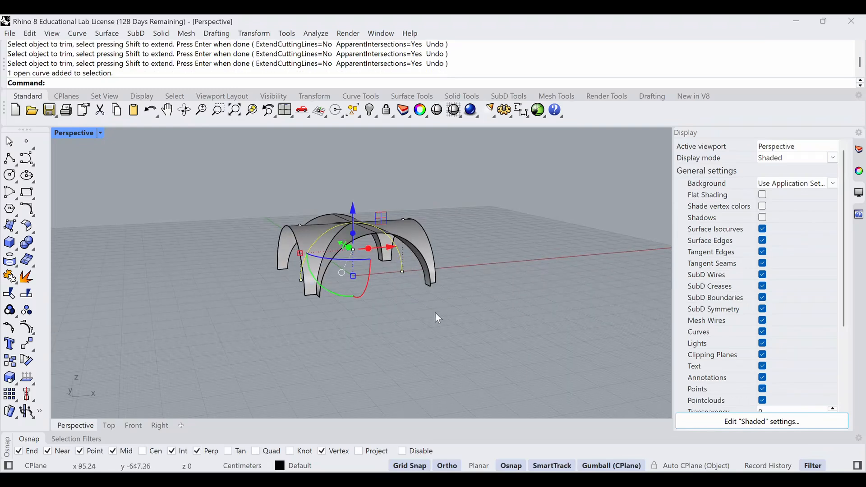
key(Delete)
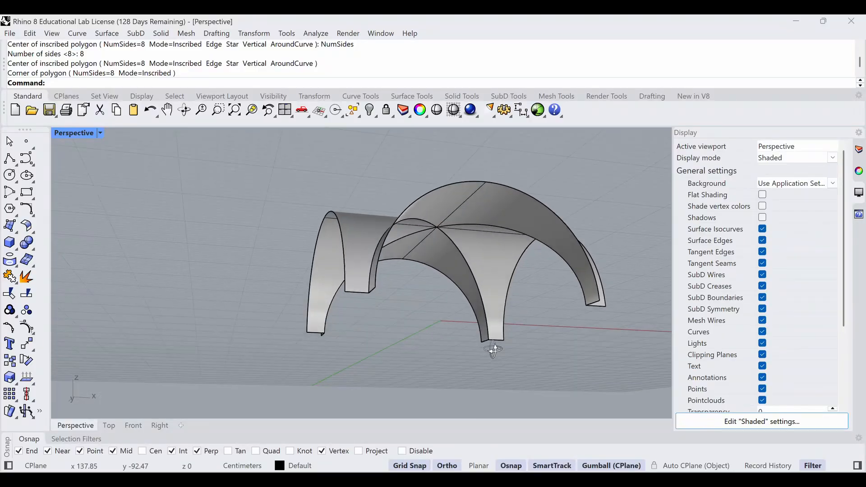
- Offset one groin edge running from the crown to the springing 10 cm towards the inside of the vault
right_drag(529, 347, 518, 307)
scroll(456, 251, up, 3)
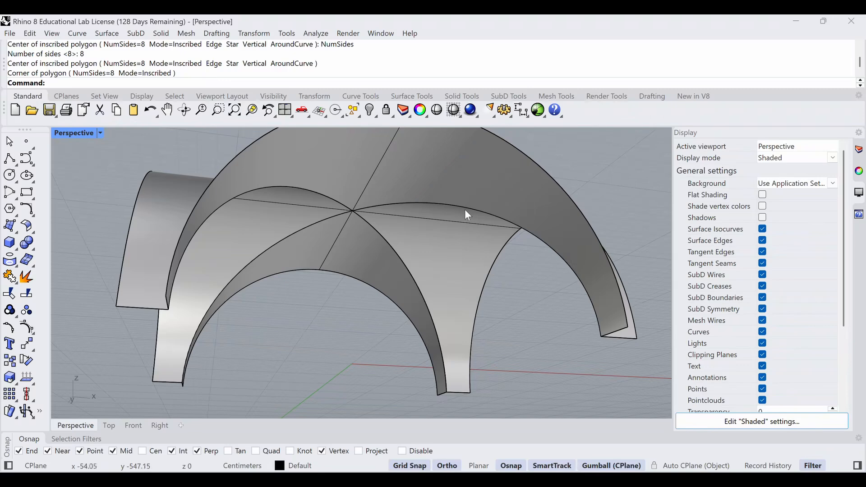
ctrl+shift+click(463, 210)
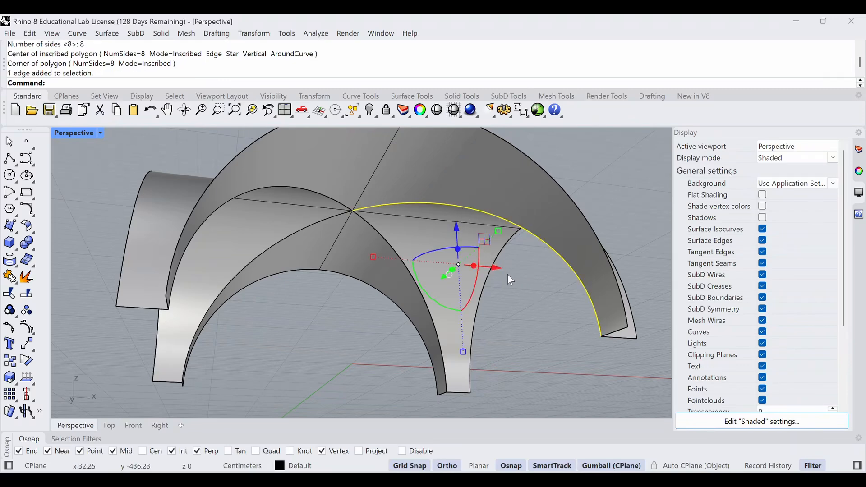
scroll(507, 274, down, 5)
right_drag(529, 307, 536, 322)
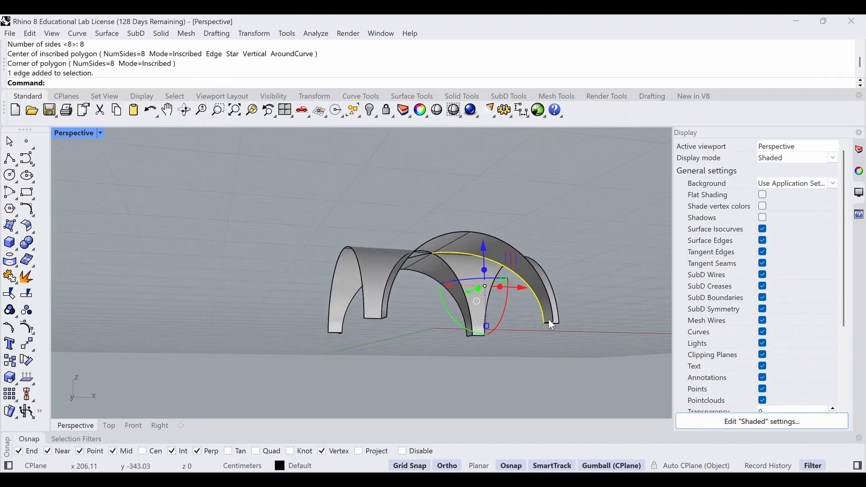
click(358, 96)
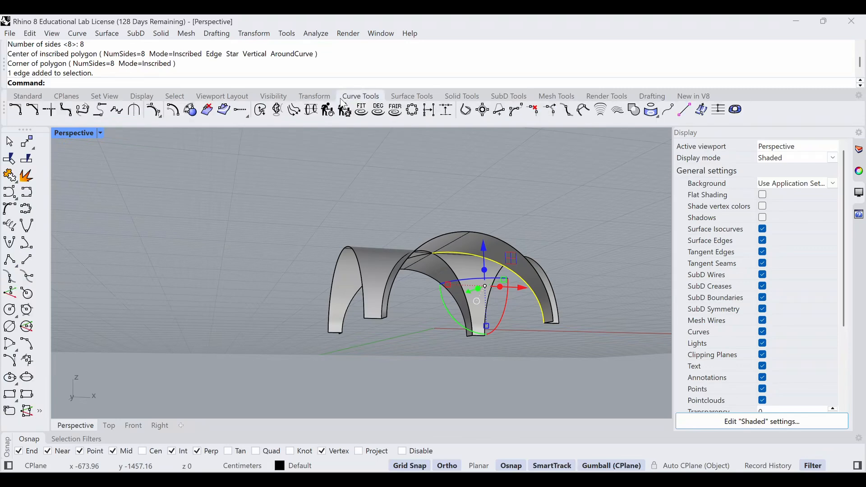
click(172, 110)
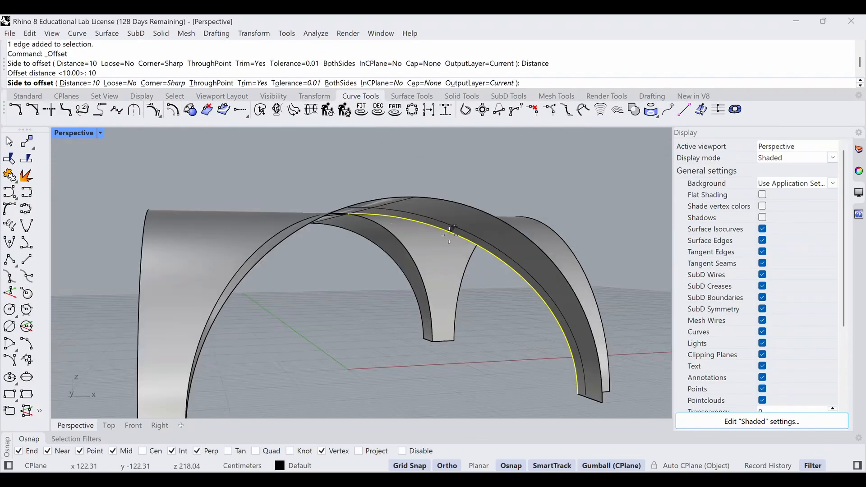
click(487, 301)
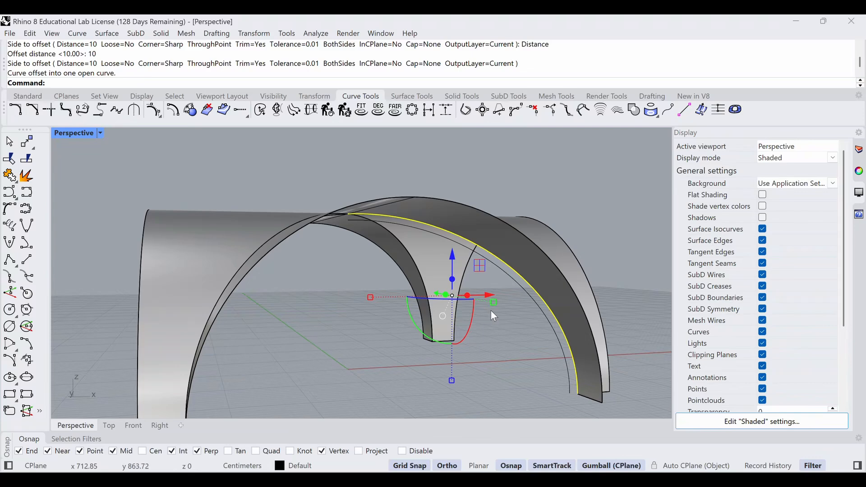
click(565, 192)
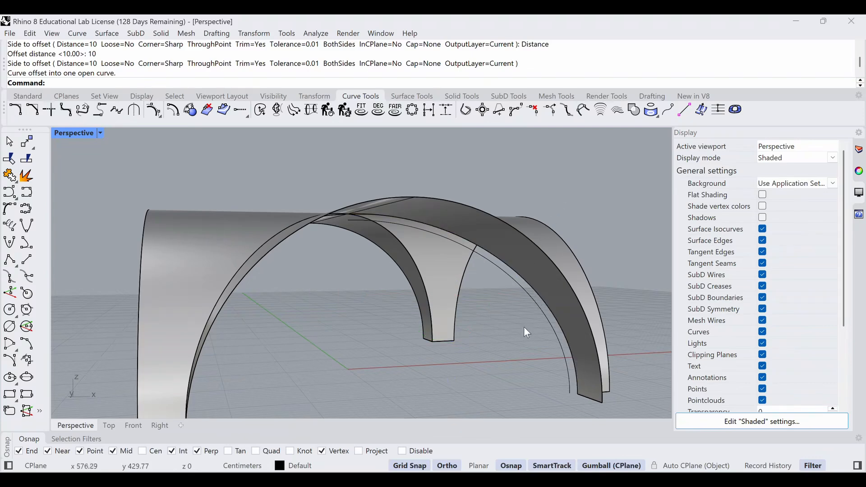
- Begin an inscribed polygon with 8 sides, centred on the crown end of the offset curve
scroll(520, 312, up, 3)
mouse_move(520, 304)
right_down()
mouse_move(536, 323)
mouse_move(515, 314)
right_up()
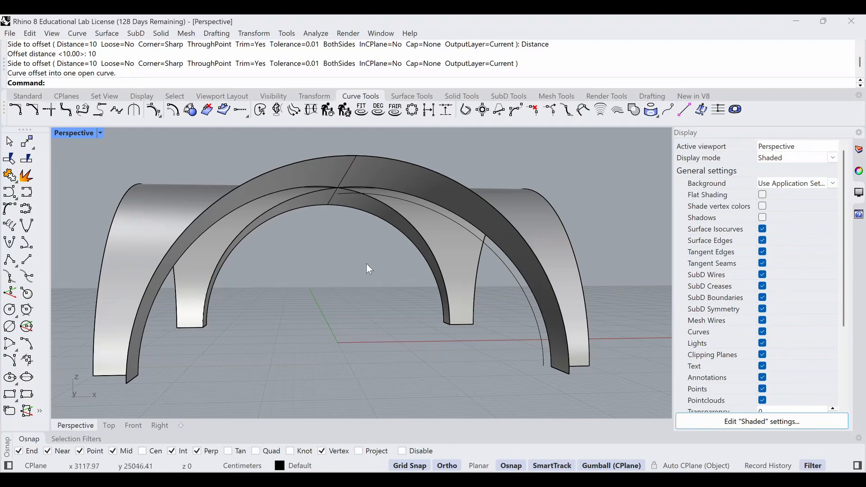
click(28, 96)
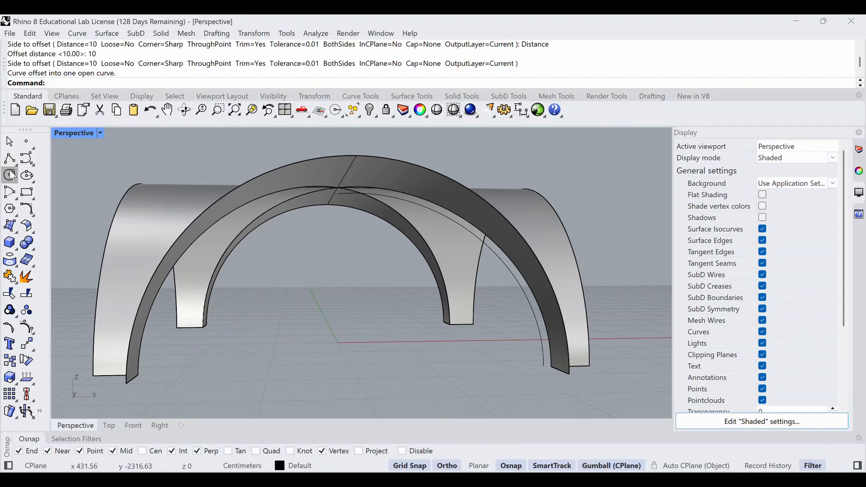
click(10, 193)
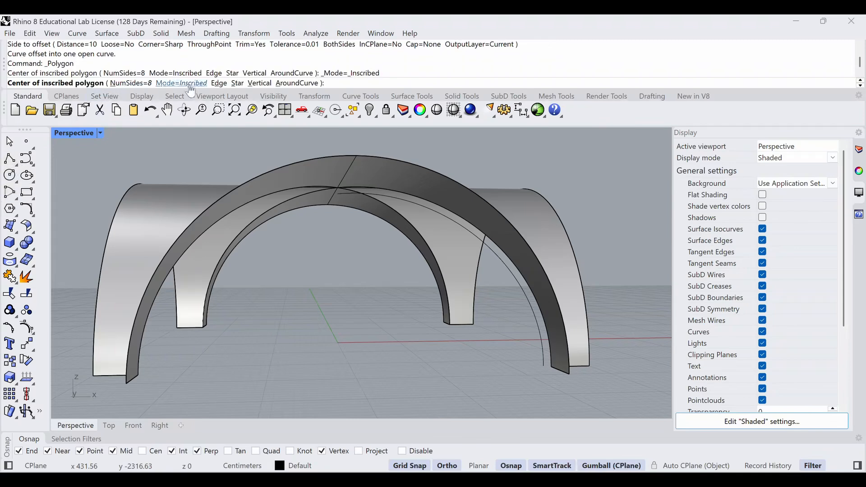
click(130, 83)
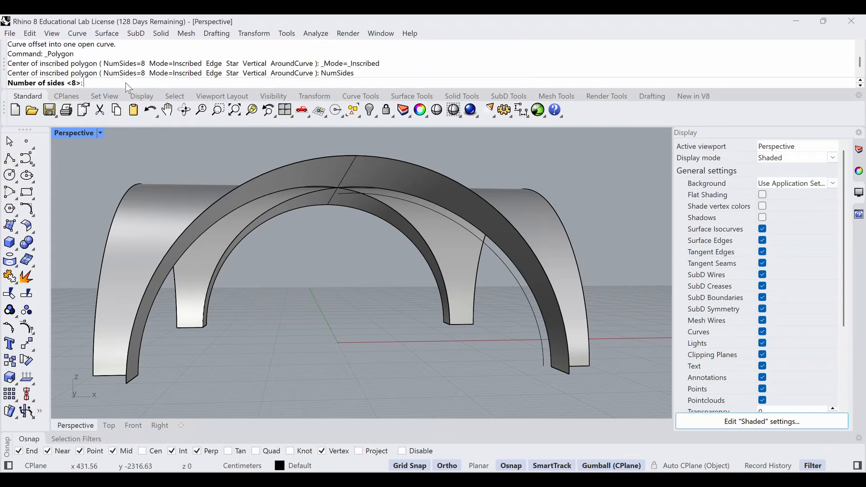
text(8)
key(Return)
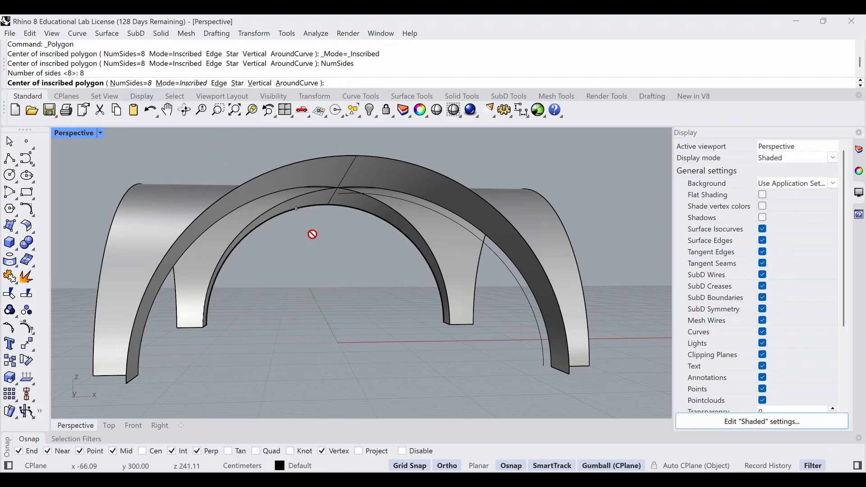
click(338, 194)
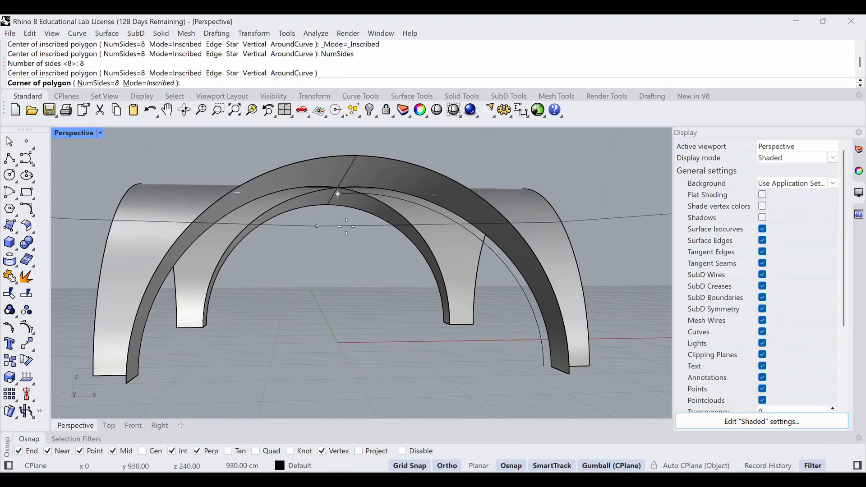
- Finish the octagon in plan view with a 30 cm radius and a corner along the x axis
scroll(339, 199, down, 7)
right_drag(341, 208, 392, 266)
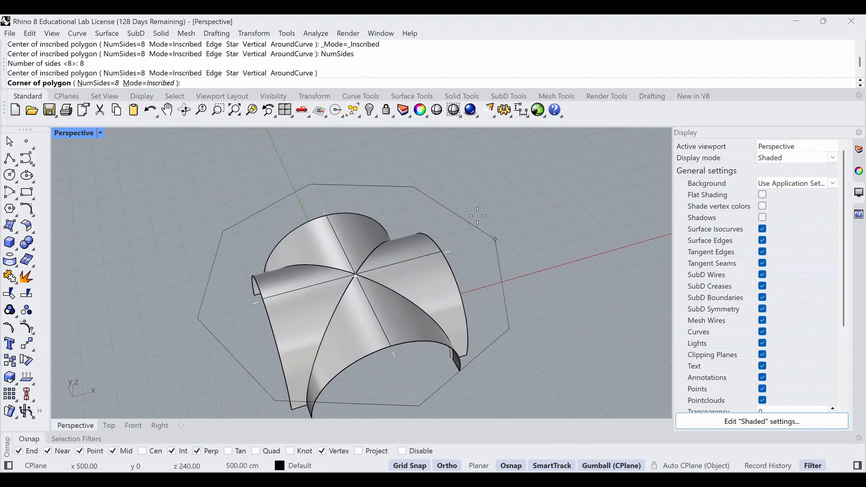
click(105, 427)
scroll(346, 265, down, 4)
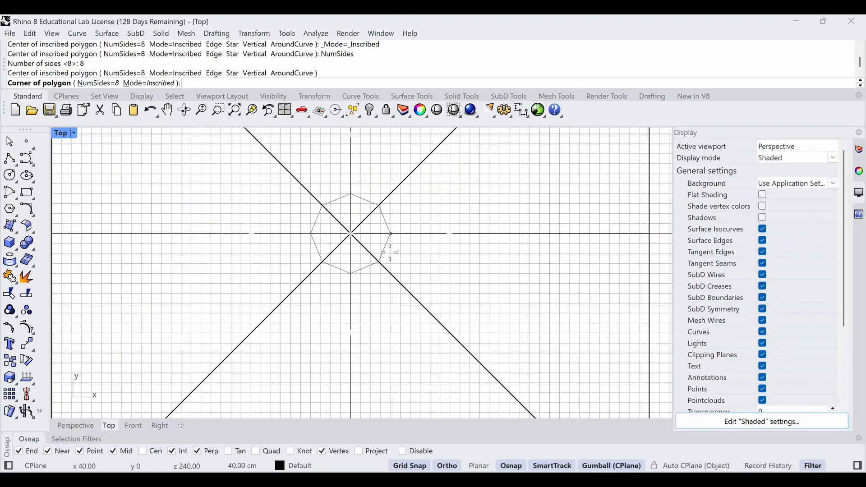
scroll(416, 248, down, 10)
right_drag(427, 263, 382, 292)
scroll(381, 284, up, 3)
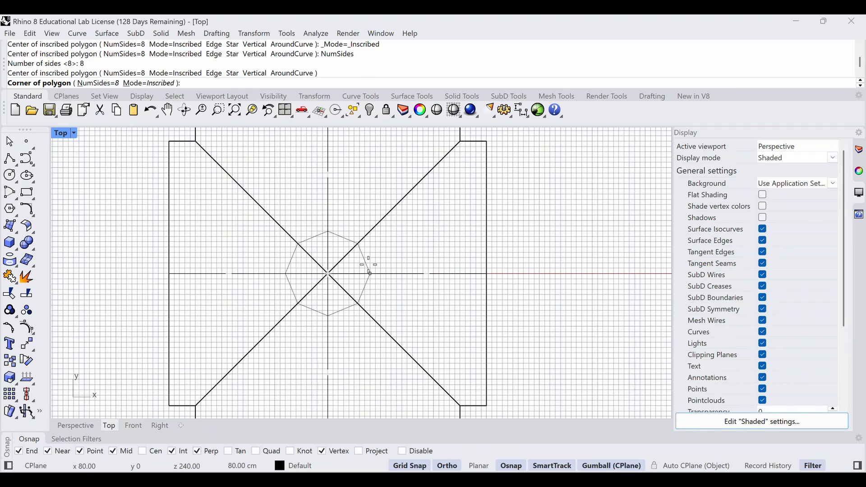
text(30)
key(Return)
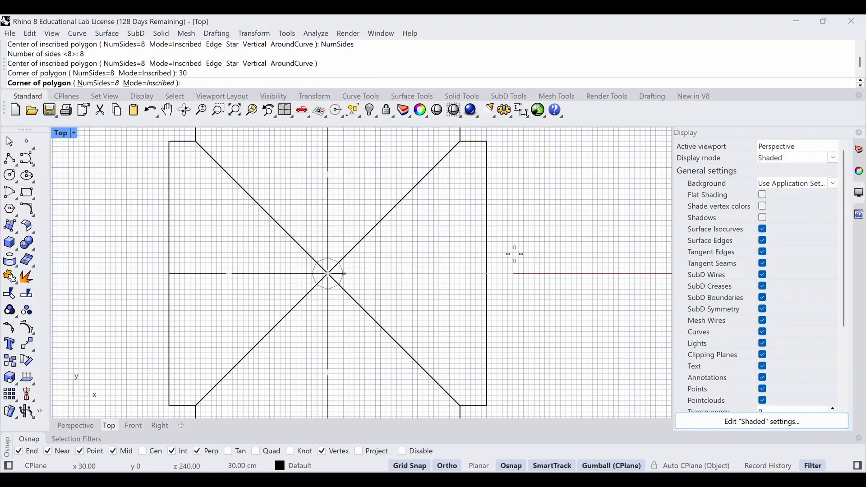
click(514, 255)
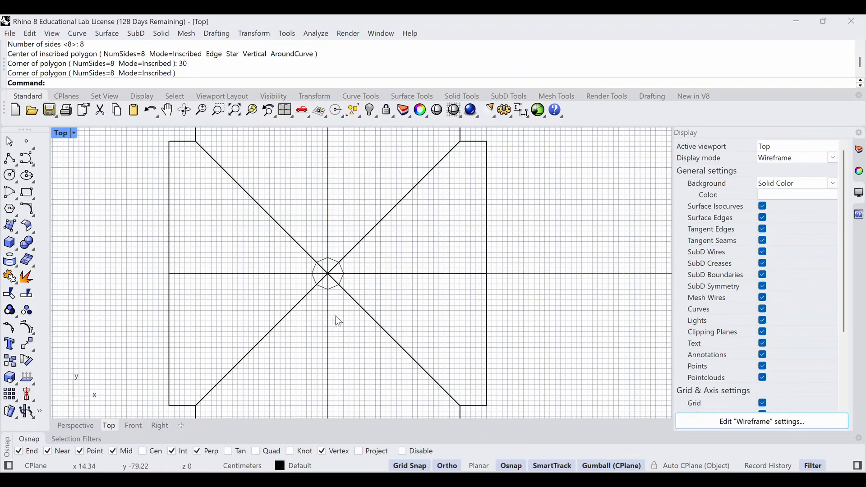
- Rotate the octagon about its centre so that its flat sides are square to the x and y axes
scroll(346, 246, up, 3)
scroll(346, 243, up, 2)
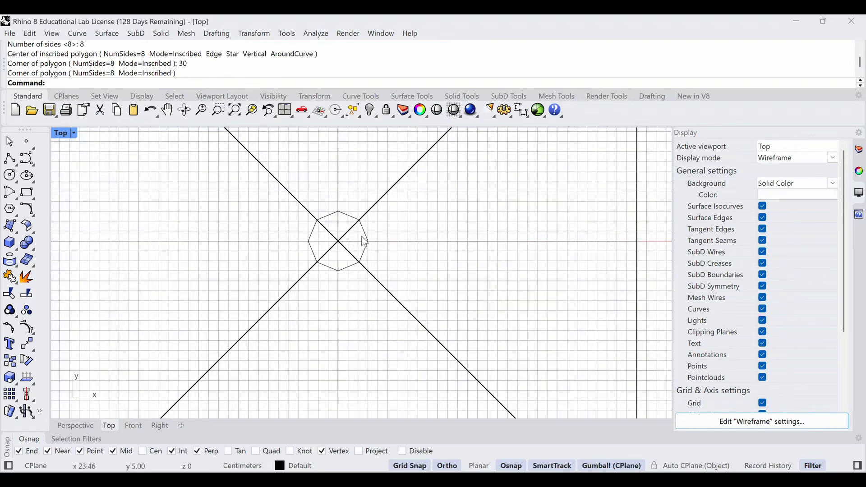
click(366, 241)
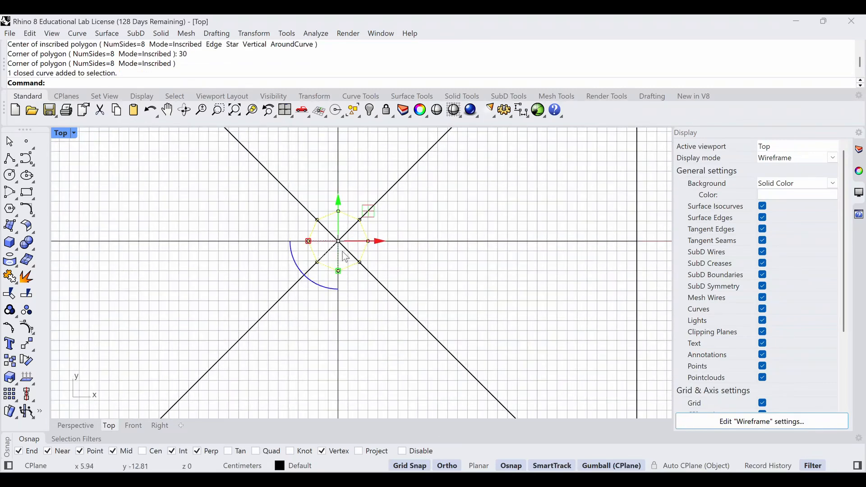
click(316, 289)
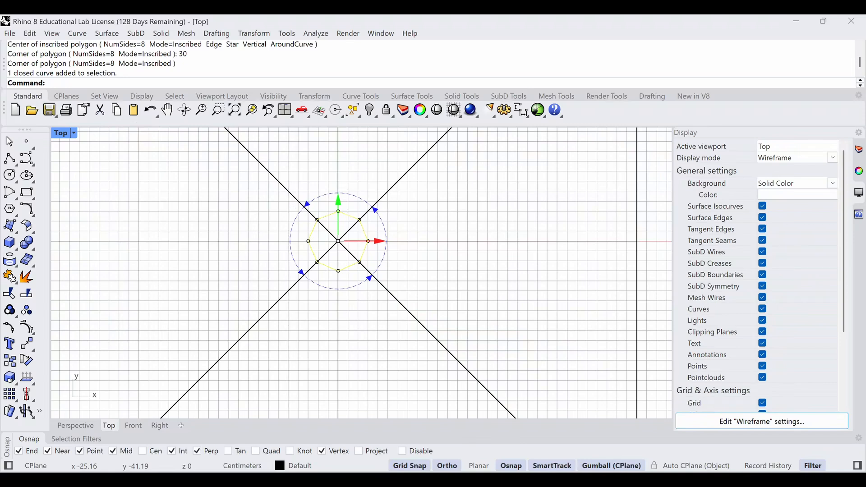
drag(316, 288, 333, 295)
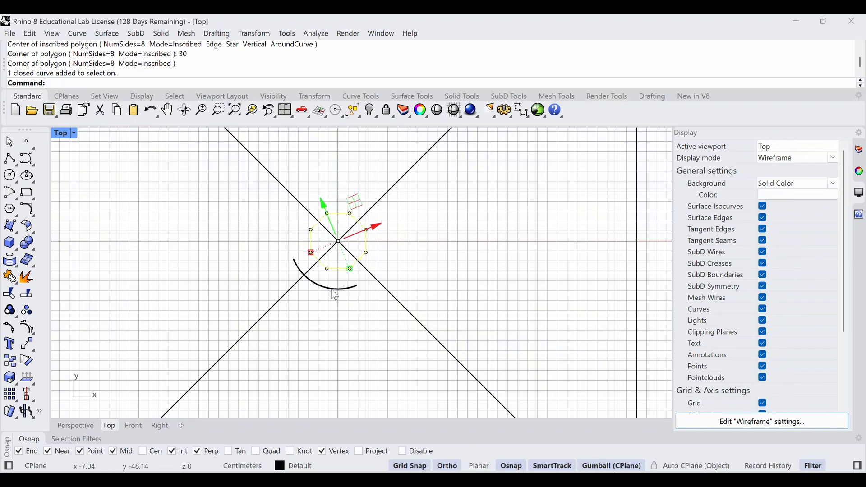
click(412, 269)
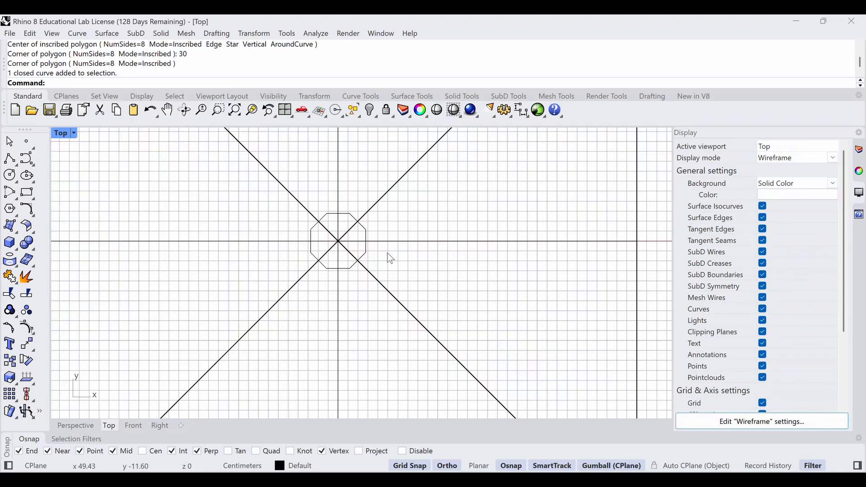
- Isolate the octagon and the offset groin curve by hiding all vault surfaces
scroll(367, 239, down, 5)
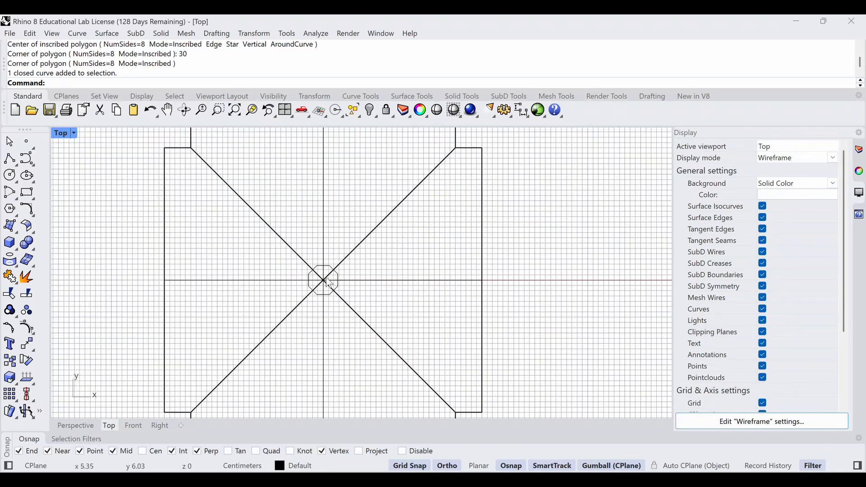
right_drag(329, 282, 317, 304)
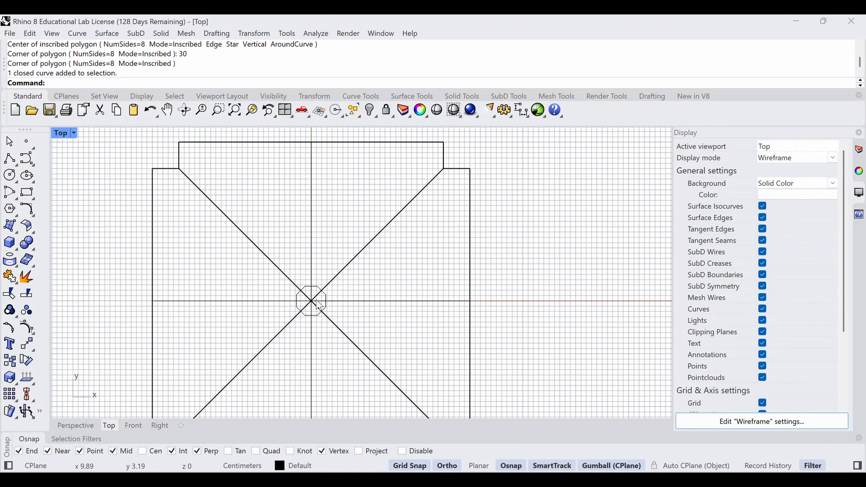
click(81, 428)
mouse_move(237, 353)
right_down()
mouse_move(367, 300)
mouse_move(365, 307)
right_up()
scroll(344, 210, up, 5)
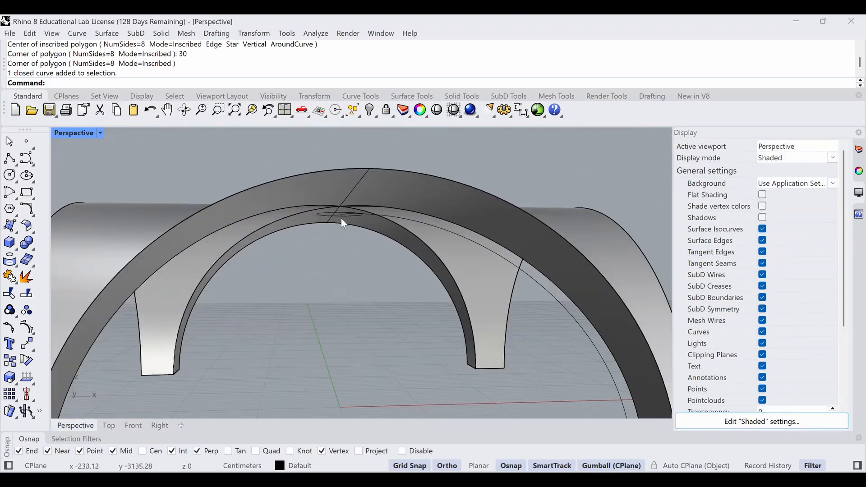
scroll(350, 226, up, 1)
scroll(360, 214, up, 3)
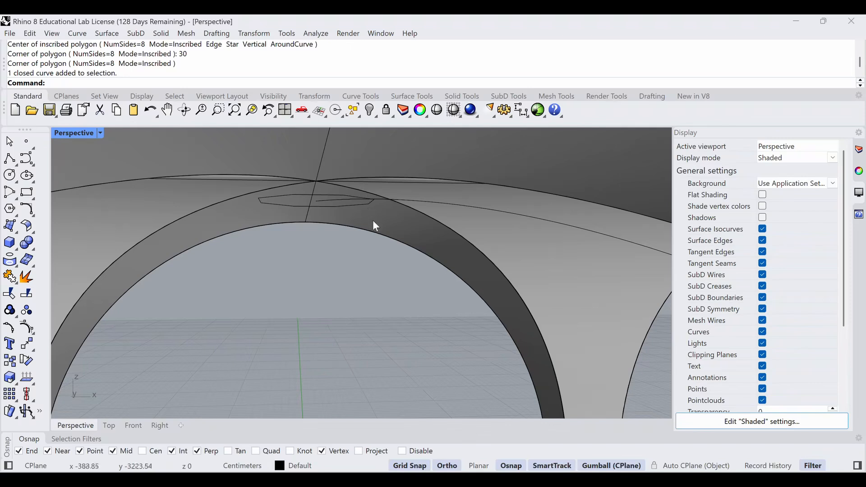
scroll(329, 222, down, 3)
scroll(329, 203, up, 2)
click(328, 182)
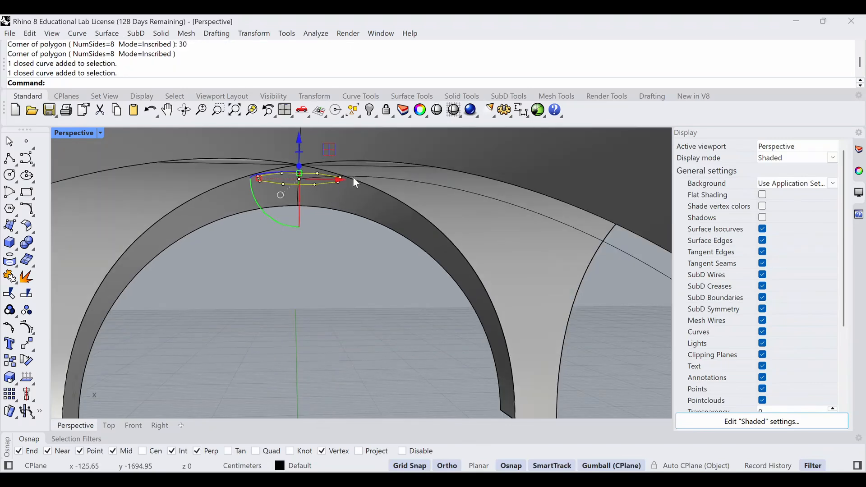
shift+click(394, 202)
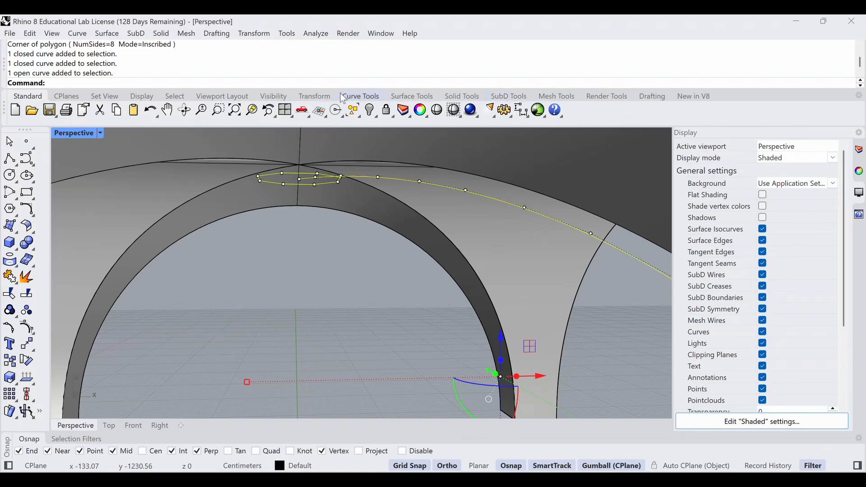
click(273, 97)
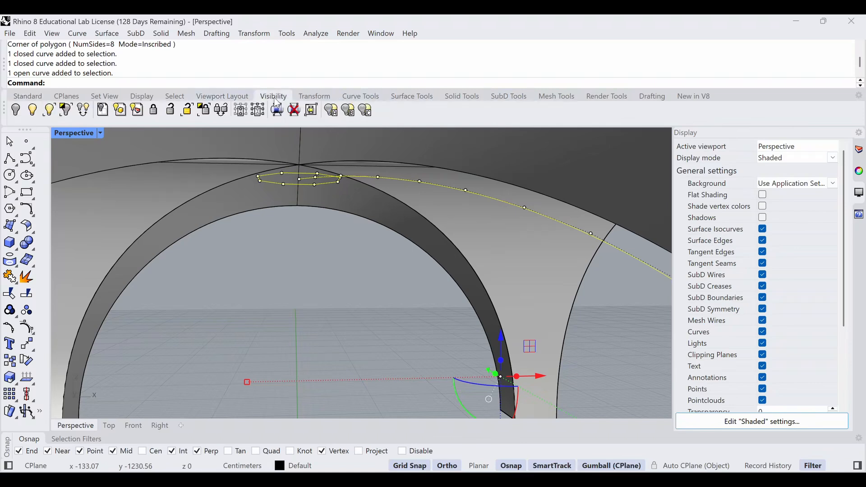
click(65, 110)
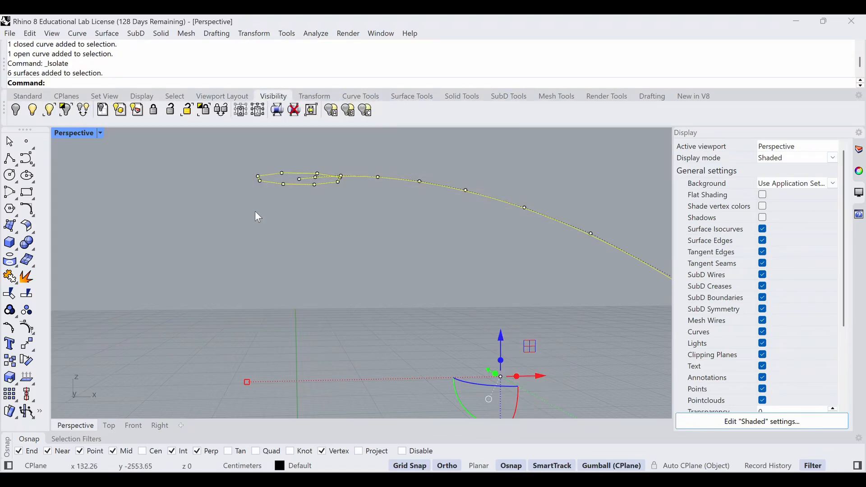
click(317, 255)
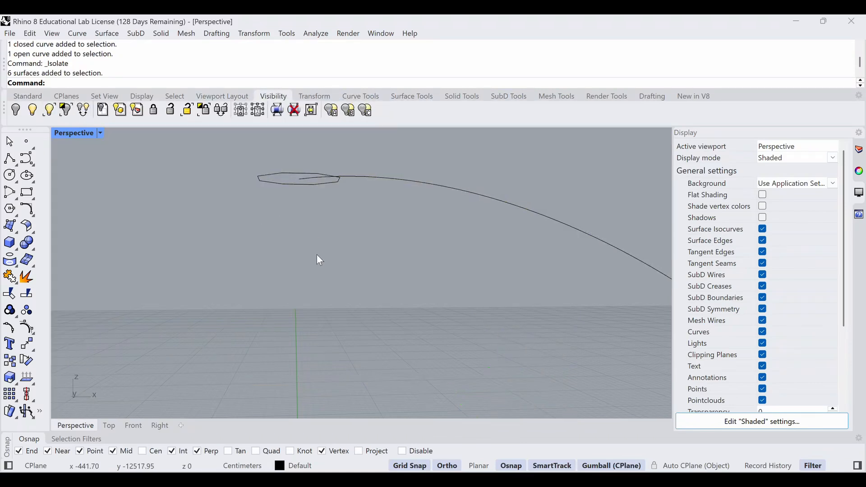
- Trim away the part of the offset groin curve inside the octagon, using the octagon as cutting object in plan view
click(109, 426)
scroll(301, 324, up, 4)
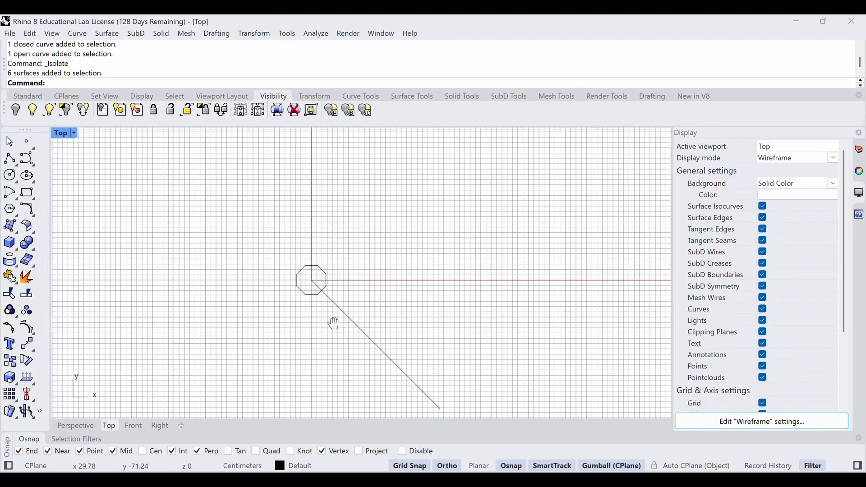
right_drag(292, 325, 291, 304)
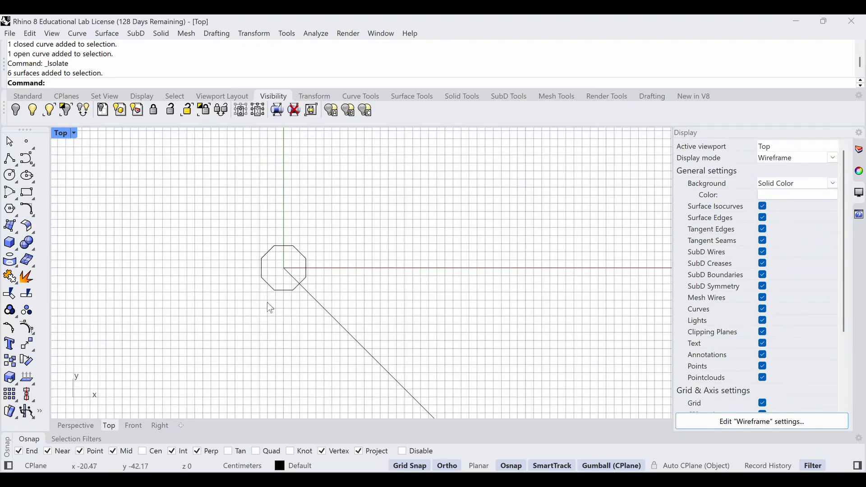
click(10, 294)
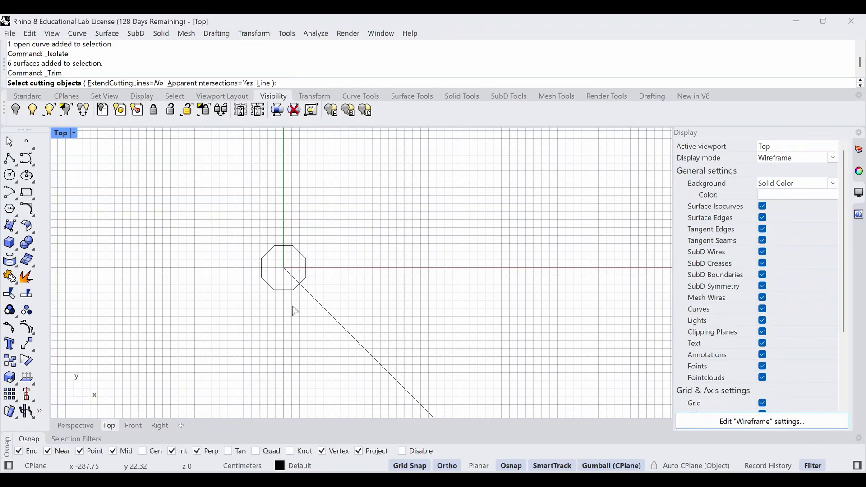
click(305, 282)
scroll(298, 273, up, 6)
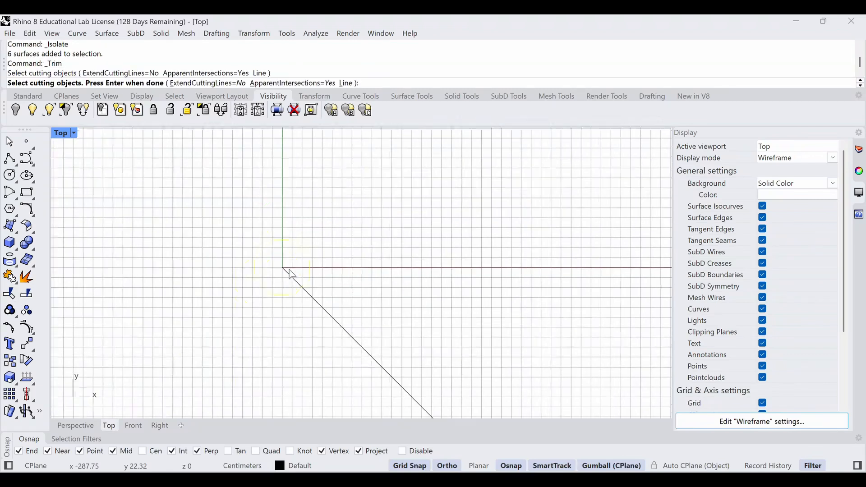
key(Return)
click(291, 280)
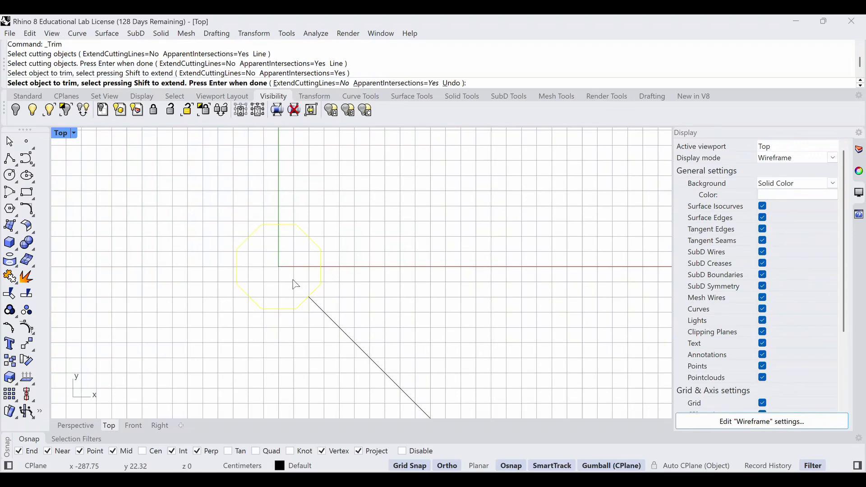
key(Return)
scroll(246, 354, down, 5)
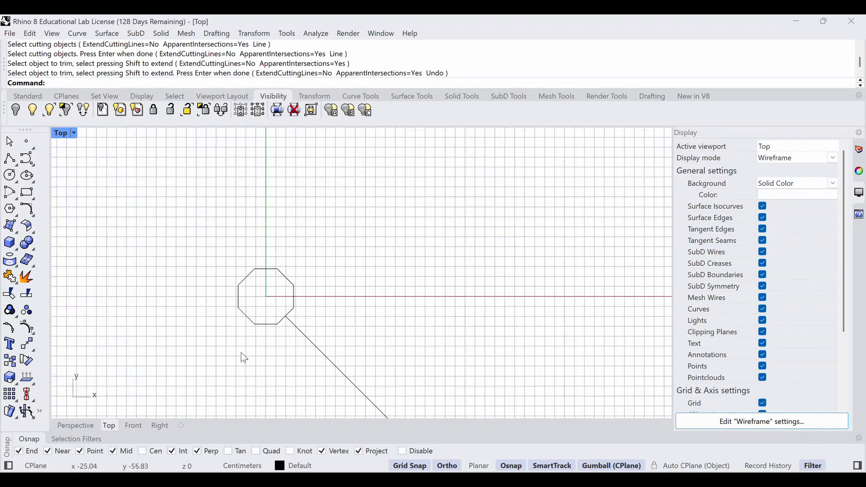
- Unhide the isolated vault surfaces in the perspective view
click(75, 425)
mouse_move(299, 212)
right_down()
mouse_move(298, 255)
mouse_move(309, 271)
mouse_move(218, 310)
mouse_move(270, 264)
mouse_move(272, 224)
mouse_move(308, 233)
mouse_move(485, 222)
mouse_move(491, 215)
mouse_move(476, 232)
mouse_move(445, 238)
mouse_move(452, 235)
mouse_move(423, 221)
mouse_move(412, 239)
mouse_move(379, 233)
right_up()
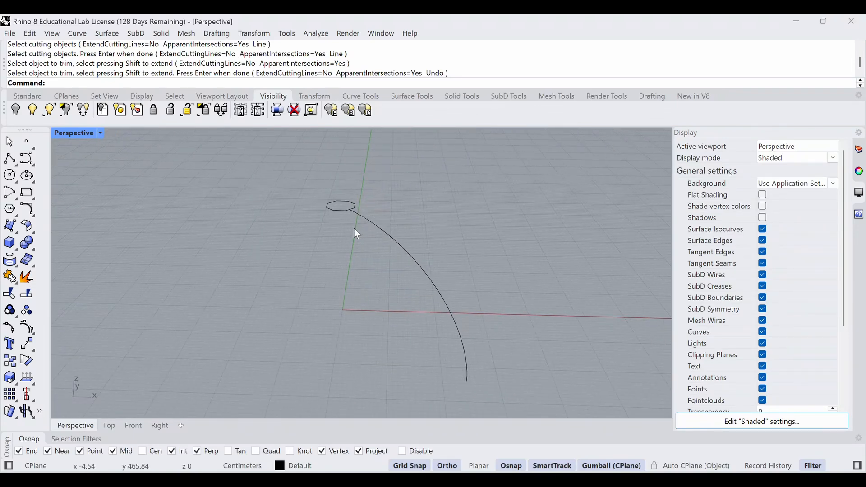
click(66, 110)
right_click(66, 109)
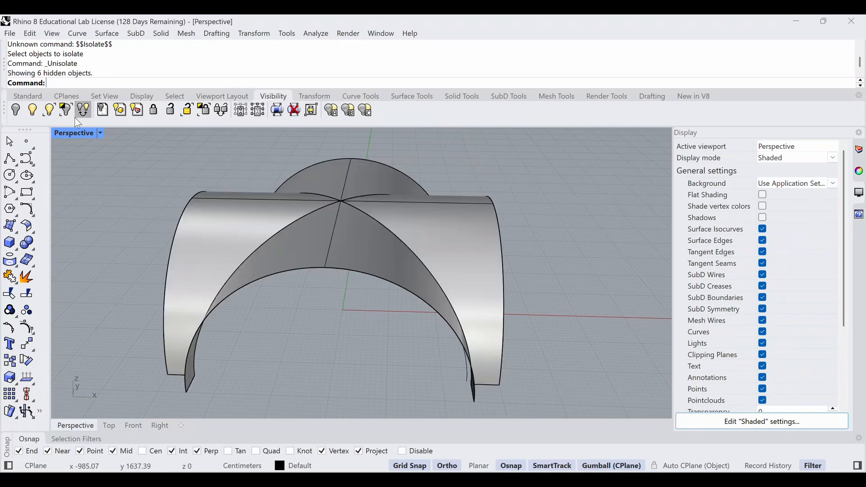
- Extrude the octagon upward as an open surface to one side only, ending at the crown point where the groins meet
scroll(315, 280, down, 5)
right_drag(314, 279, 402, 229)
scroll(390, 228, up, 5)
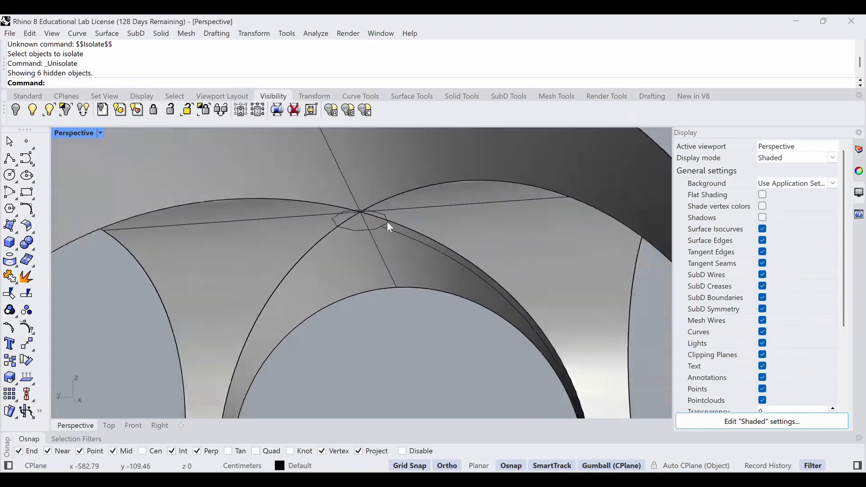
scroll(390, 227, up, 1)
click(390, 226)
click(411, 96)
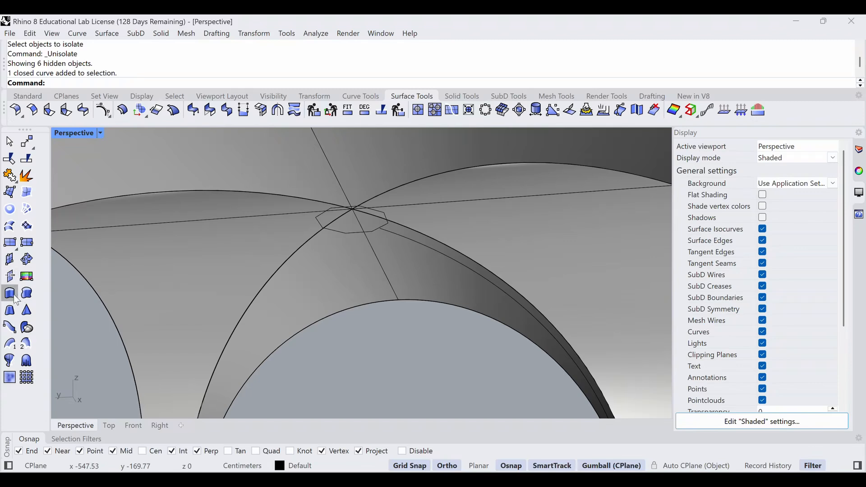
click(11, 294)
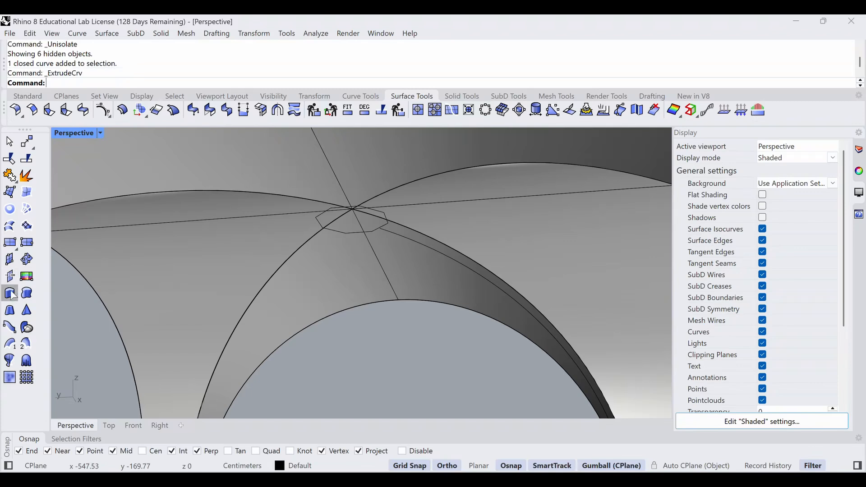
click(359, 234)
key(Return)
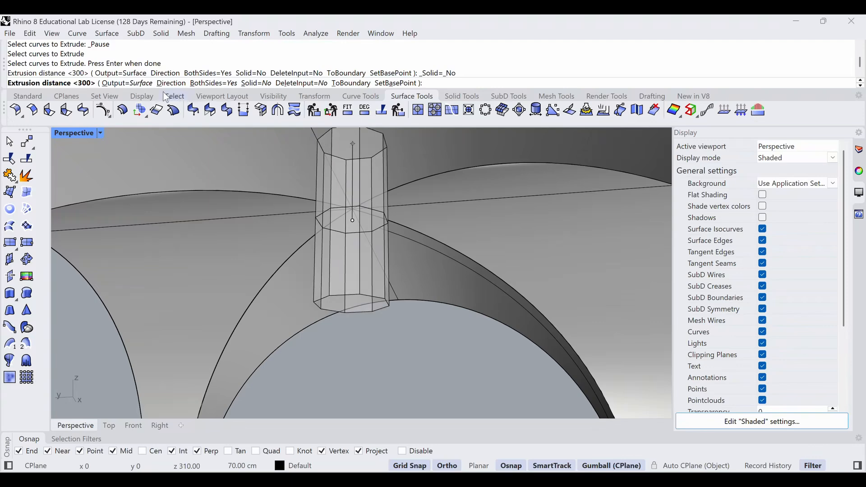
click(203, 84)
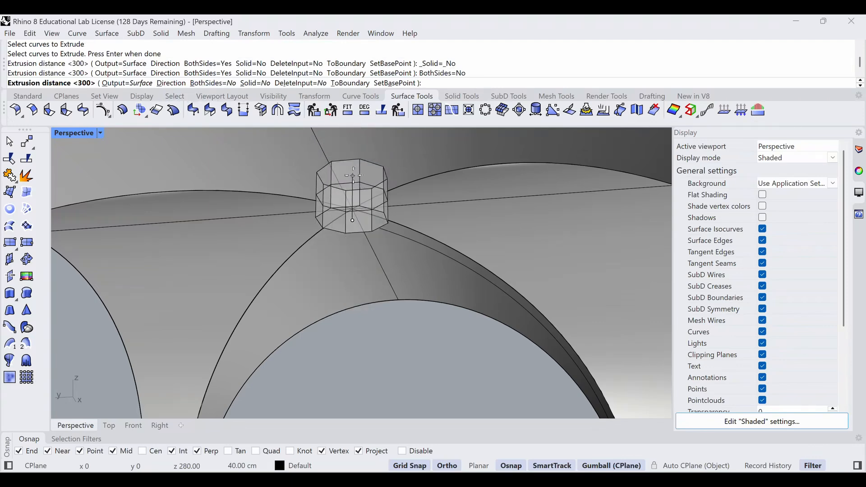
right_drag(352, 178, 330, 288)
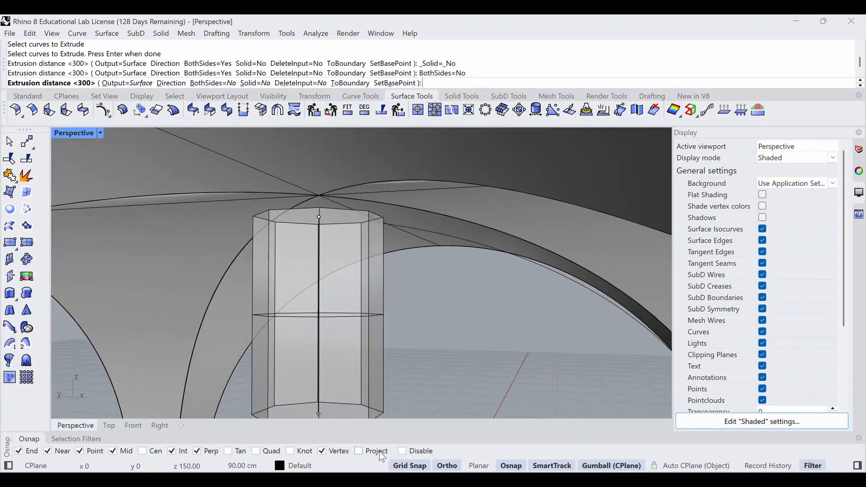
click(319, 194)
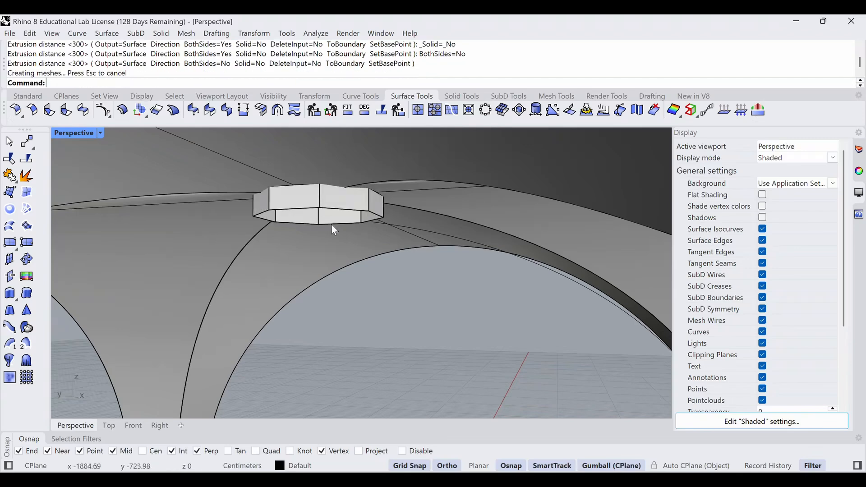
- Isolate the extruded octagonal ring, hiding the curves and vault surfaces
right_drag(310, 218, 377, 247)
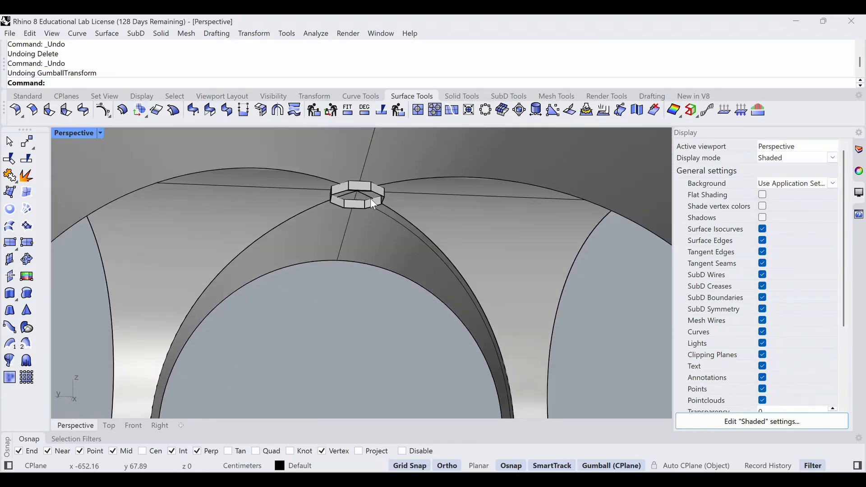
scroll(373, 204, up, 2)
click(364, 183)
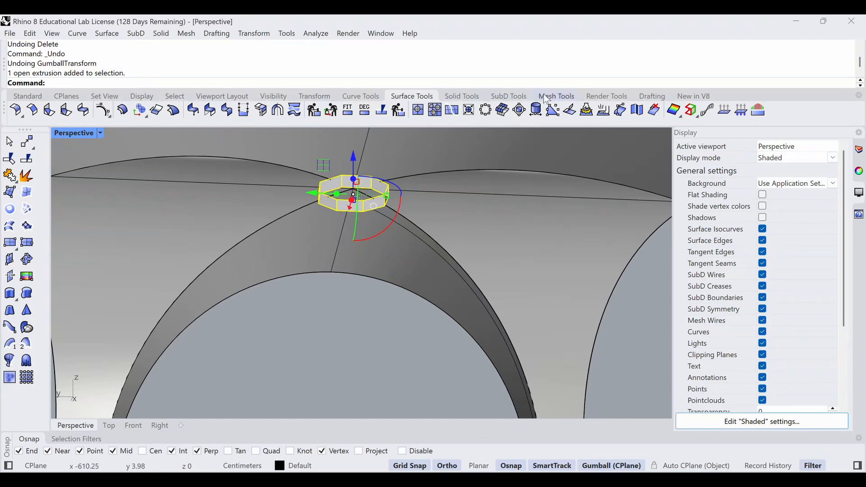
click(257, 98)
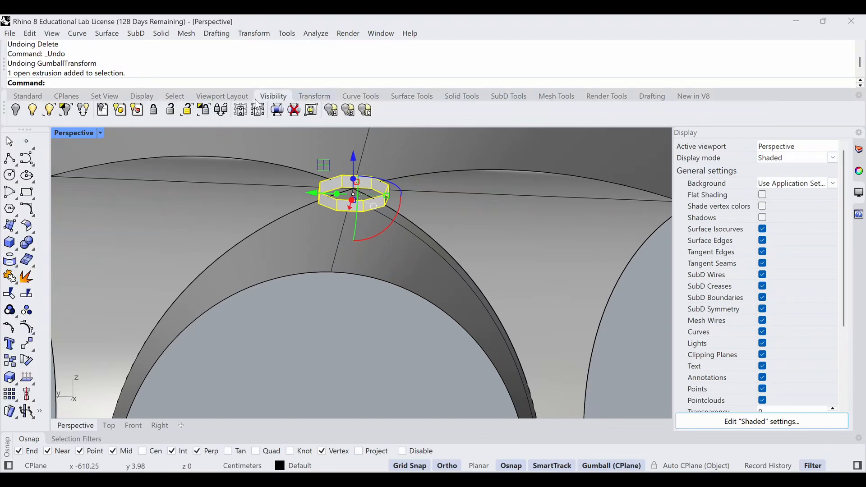
click(66, 111)
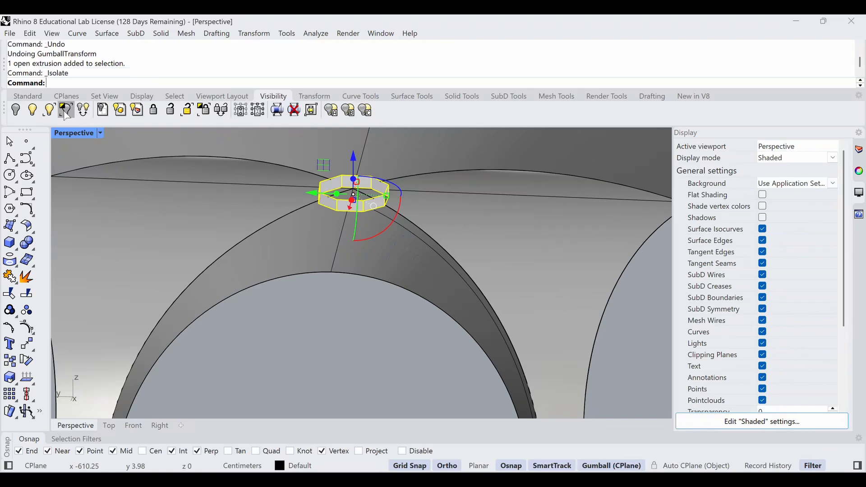
click(478, 250)
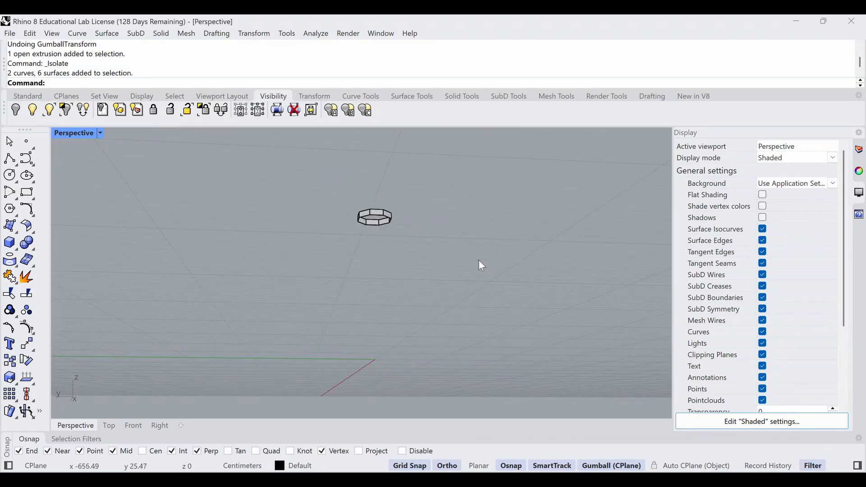
right_drag(463, 242, 388, 263)
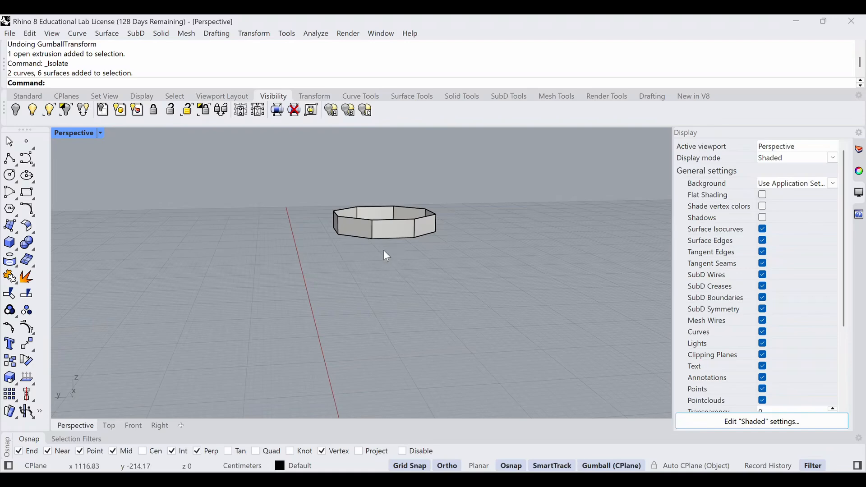
- Raise the ring's upper edges by about 1 cm in front view so it rises slightly above the vault crown
click(134, 425)
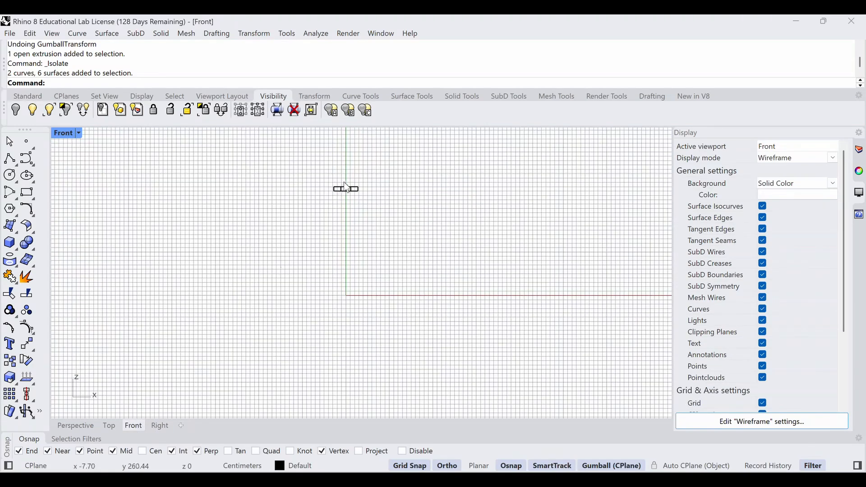
scroll(321, 187, up, 3)
ctrl+shift+drag(254, 173, 446, 199)
drag(359, 157, 359, 156)
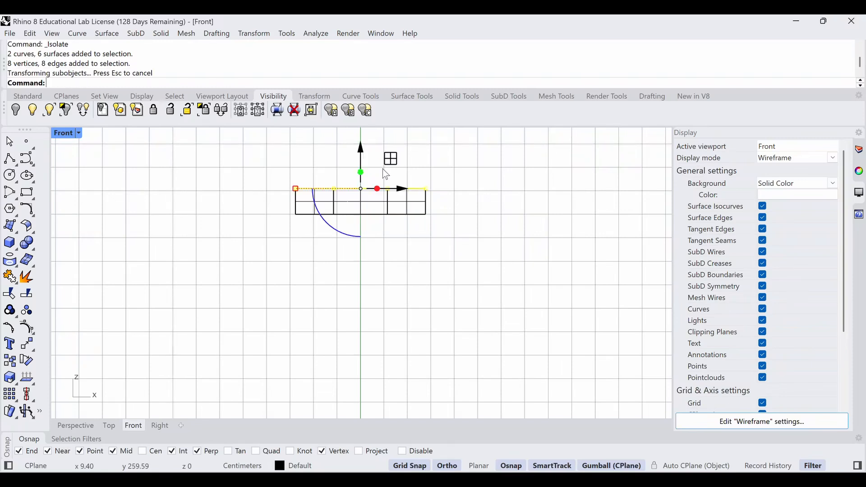
click(481, 162)
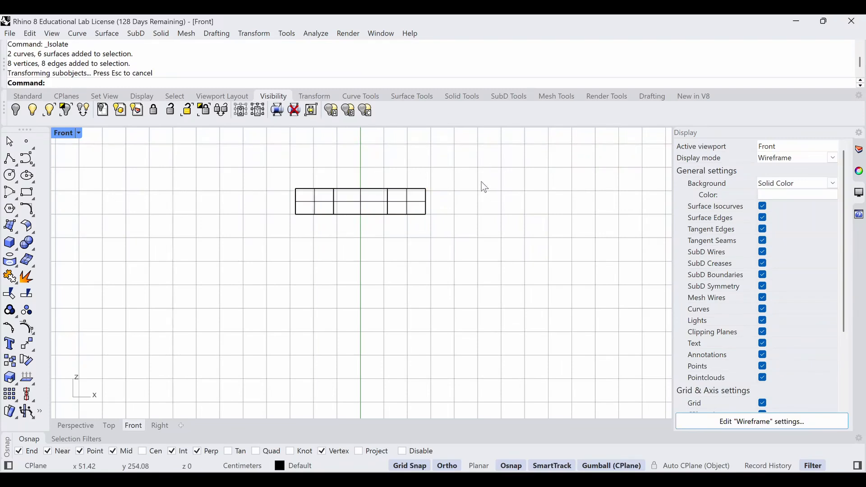
- Lower the ring's bottom edges by about 5 cm in front view to deepen the keystone
drag(281, 216, 459, 244)
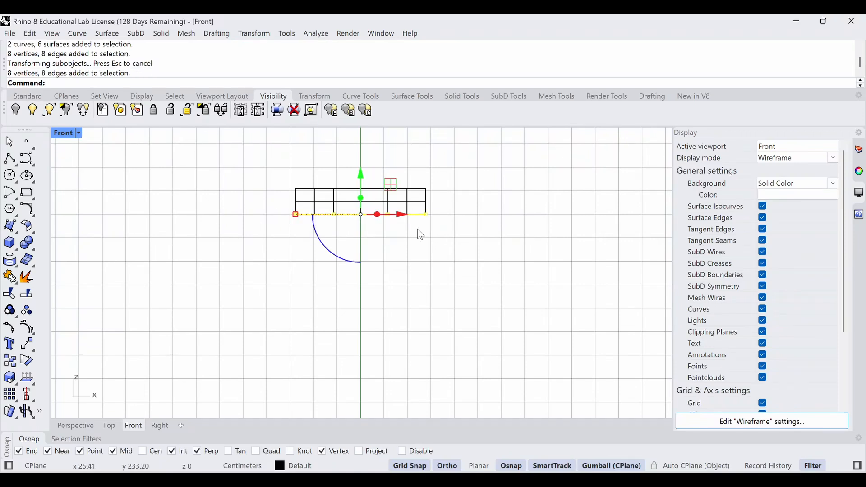
click(361, 173)
key(Return)
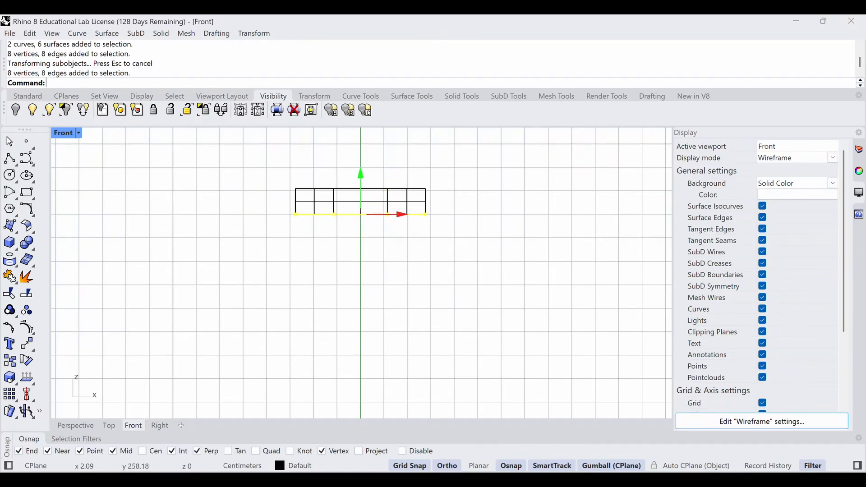
click(431, 169)
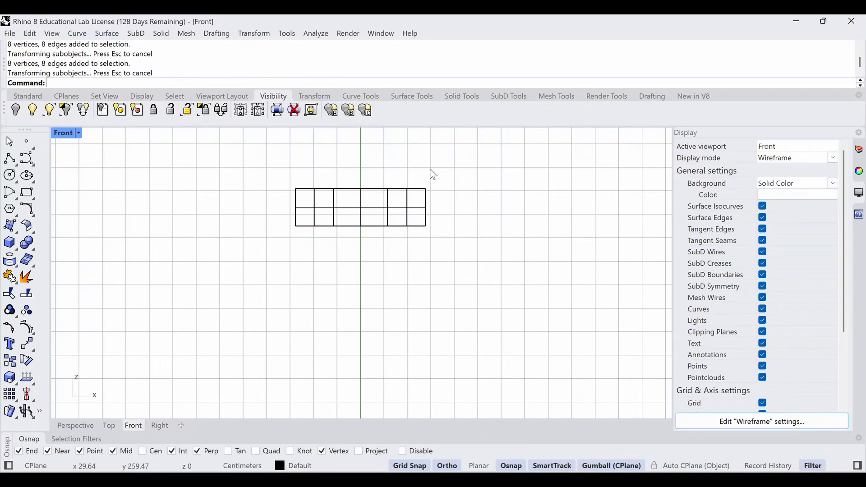
- Bring back the hidden vault and curves around the deepened keystone ring
click(65, 113)
scroll(294, 245, down, 4)
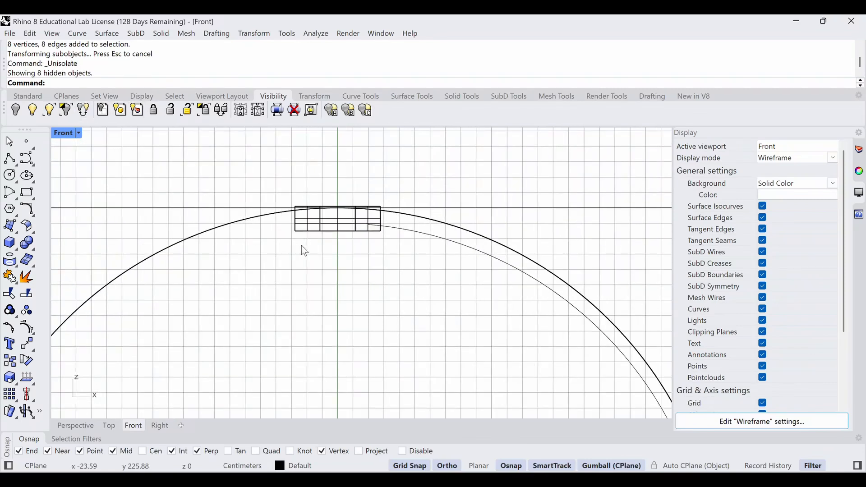
scroll(385, 229, up, 4)
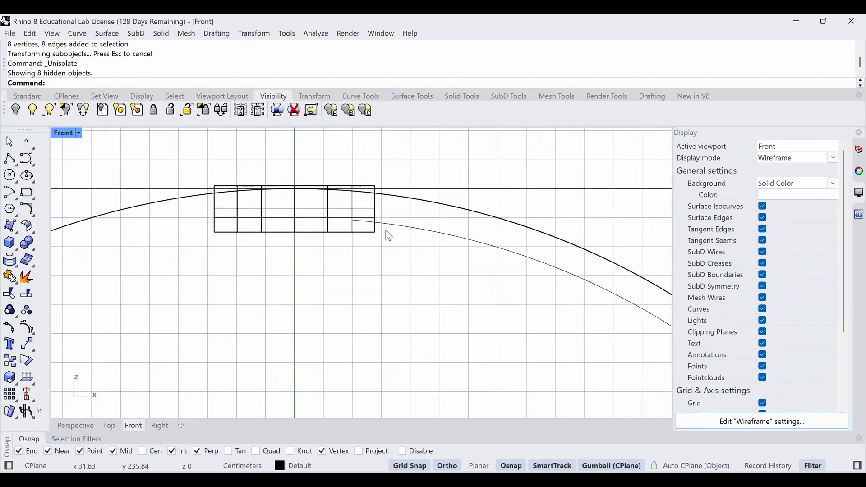
- Delete the original octagon curve left around the keystone ring
click(75, 426)
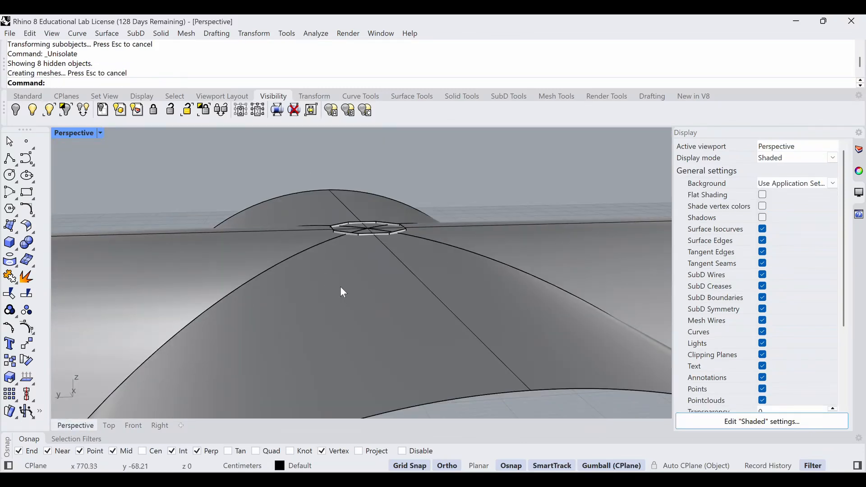
right_drag(344, 292, 363, 272)
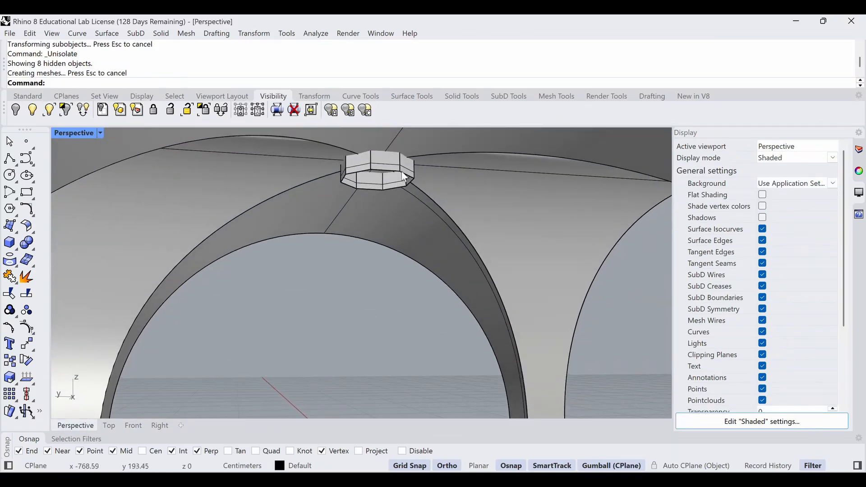
right_drag(403, 195, 341, 177)
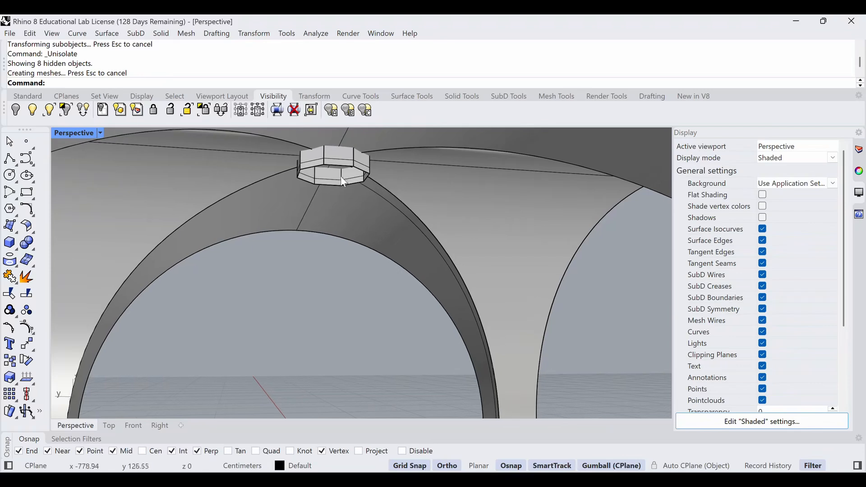
click(330, 179)
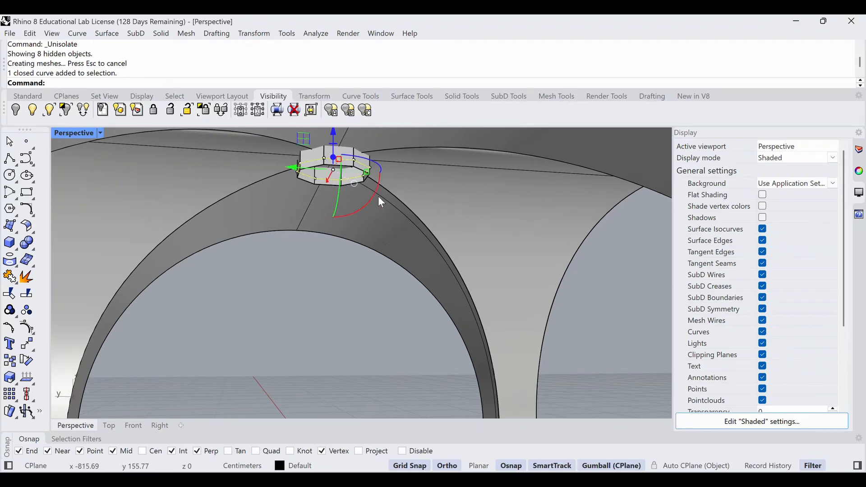
key(Delete)
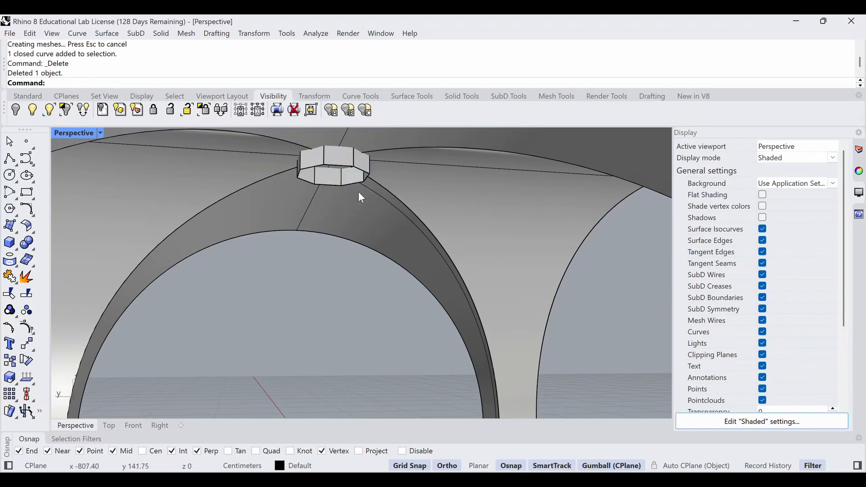
right_drag(377, 198, 290, 267)
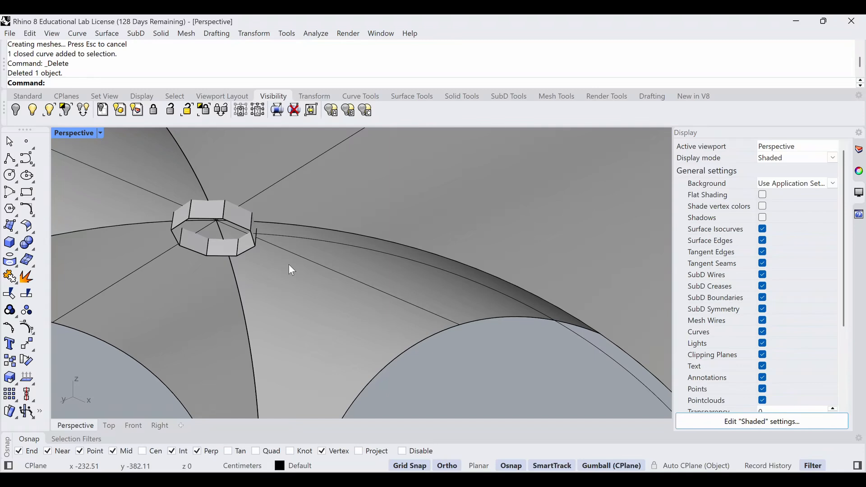
- Cap the open octagonal keystone ring at the vault crown to make it a closed solid
click(210, 260)
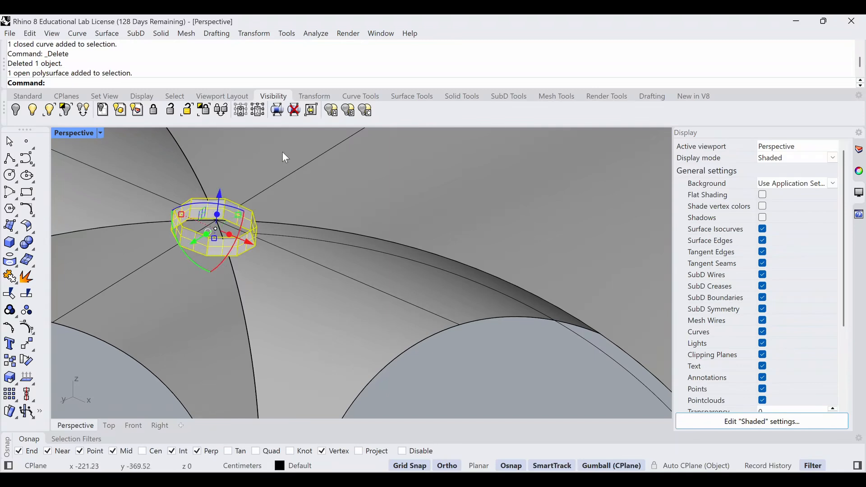
click(412, 96)
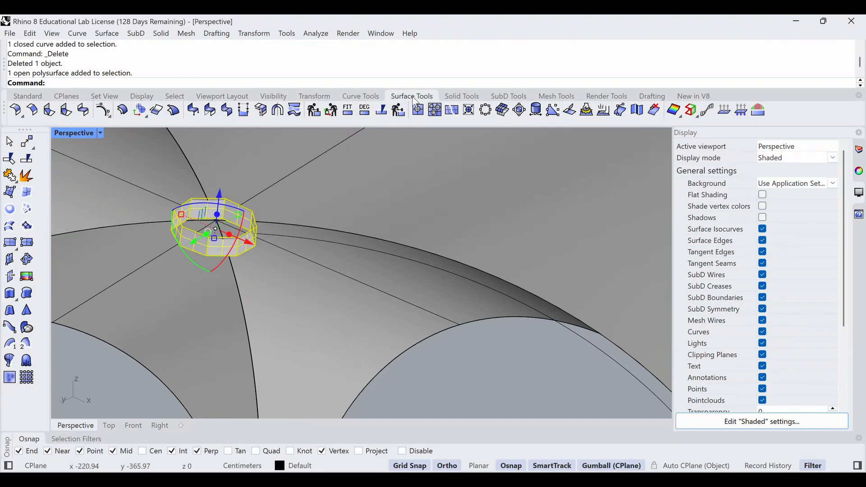
click(462, 97)
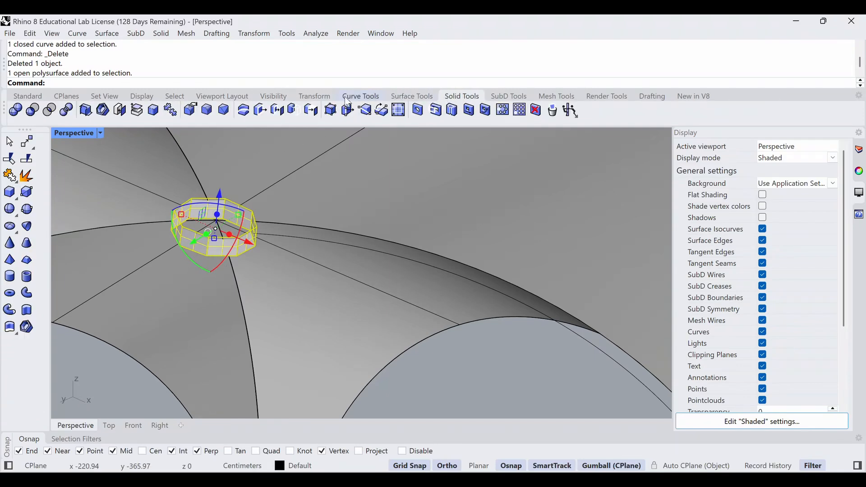
click(122, 112)
key(Escape)
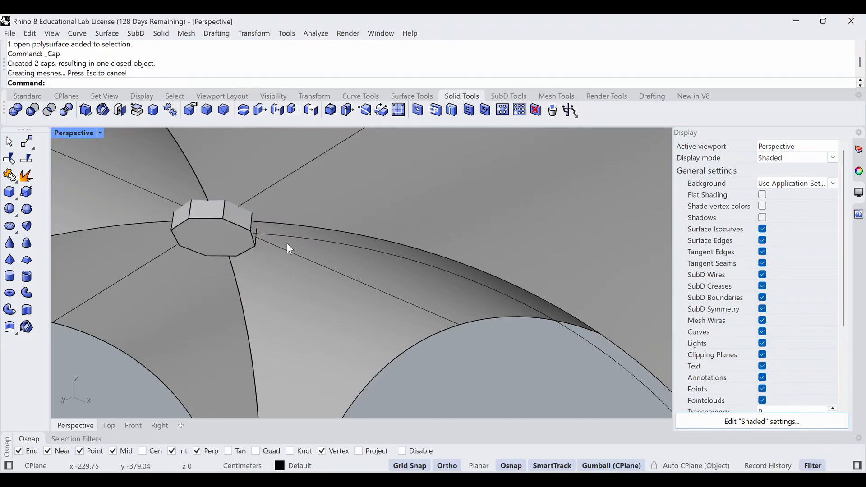
- Rename Layer 01 as Keystone and assign the capped octagonal keystone to that layer
click(858, 149)
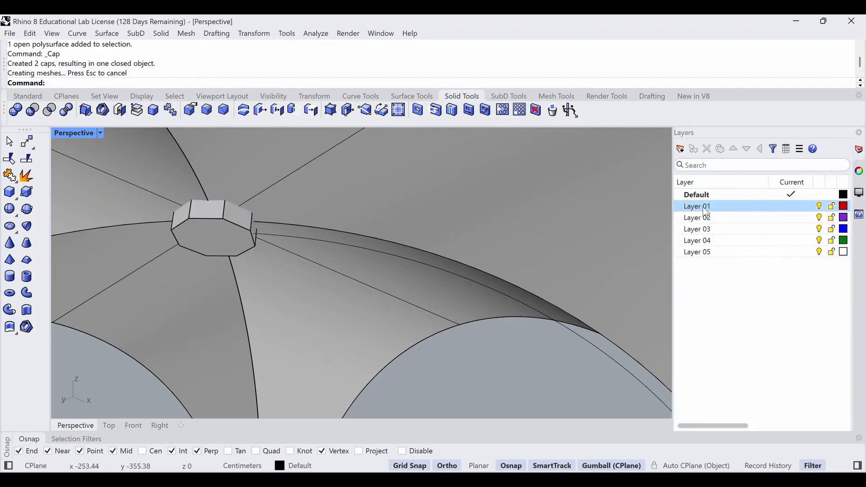
click(709, 210)
click(699, 210)
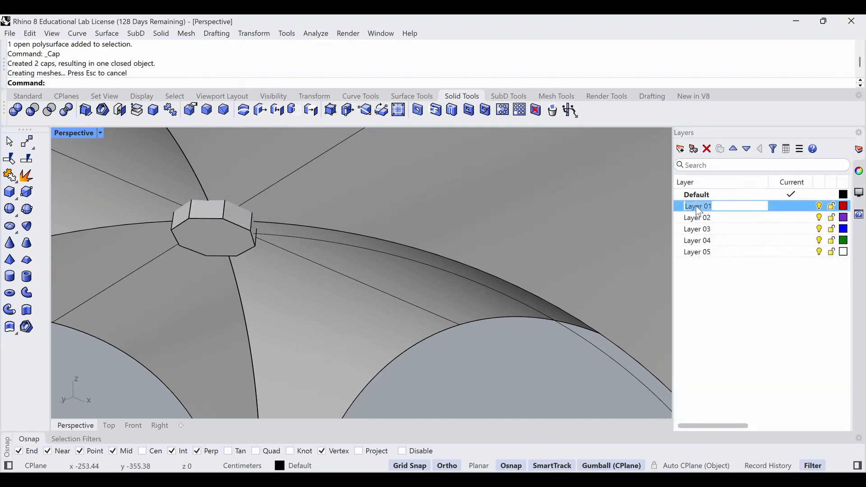
text(Keystone)
key(Return)
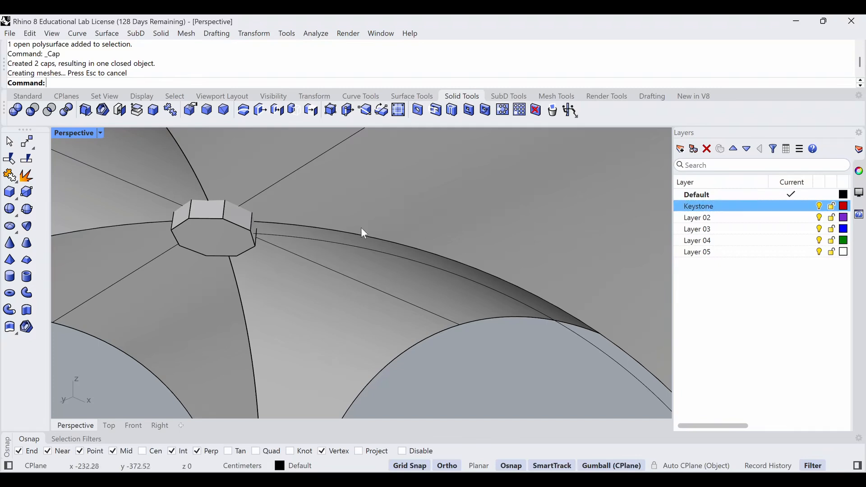
click(217, 218)
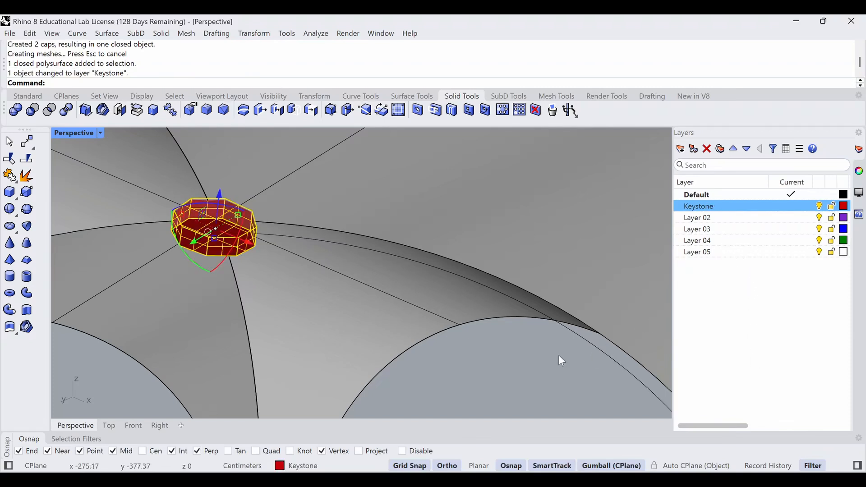
click(536, 365)
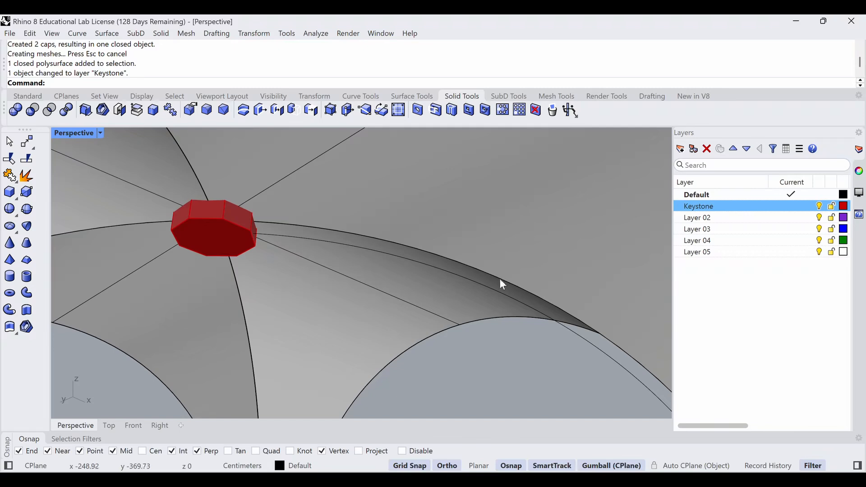
- Create a cut plane through the whole vault along one groin diagonal, from corner (-250, 250) to corner (250, -250)
right_drag(400, 260, 332, 237)
scroll(333, 237, up, 5)
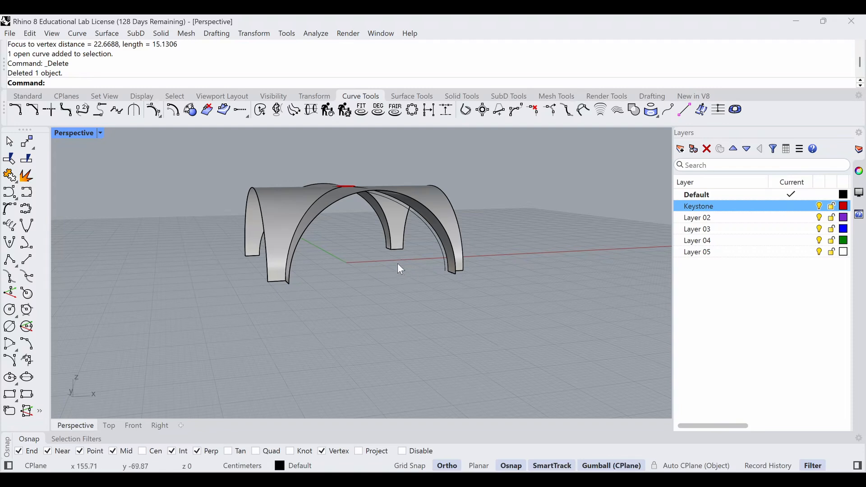
shift+right_drag(397, 263, 437, 280)
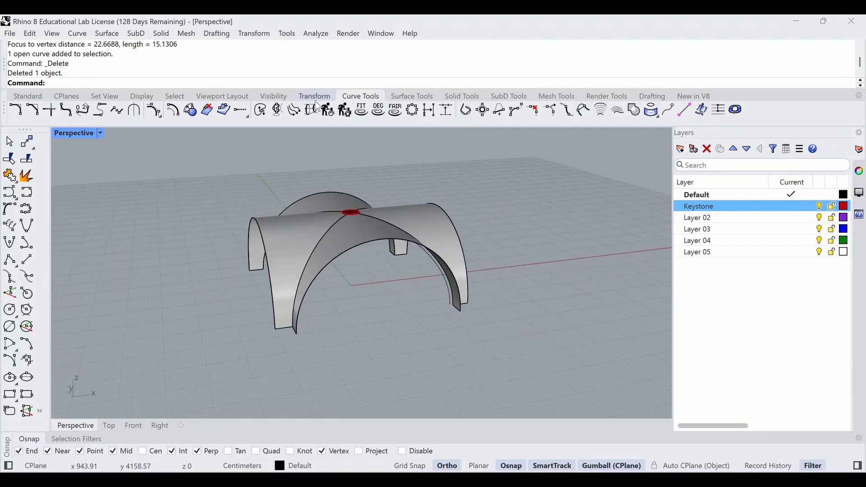
click(411, 96)
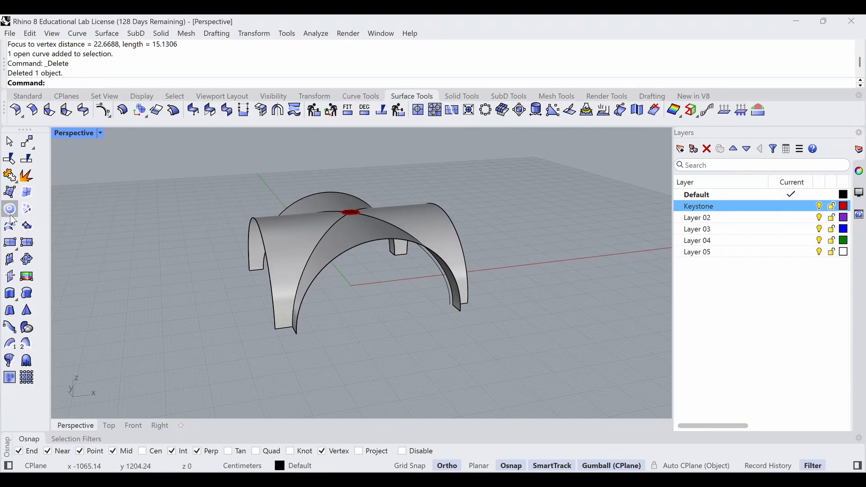
click(9, 276)
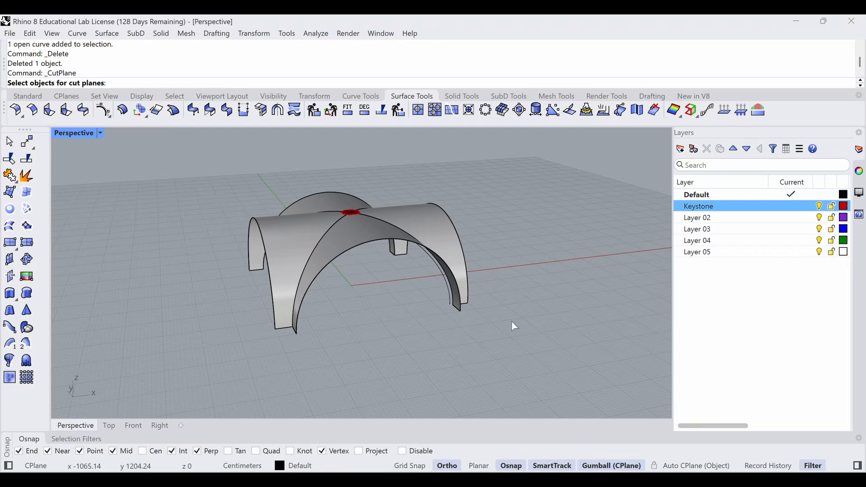
drag(410, 301, 298, 185)
key(Return)
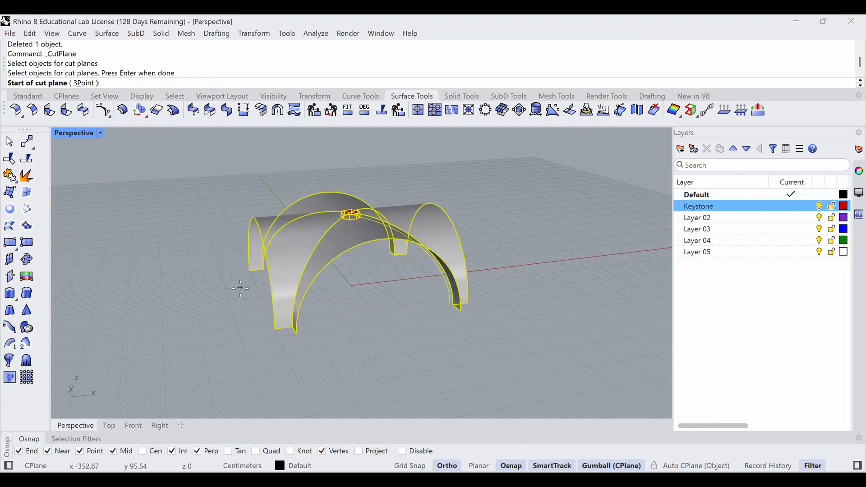
scroll(288, 308, up, 5)
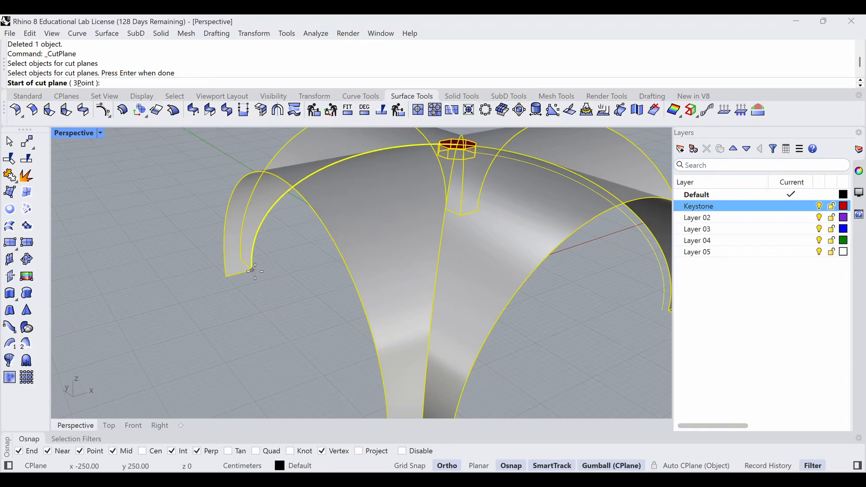
click(255, 271)
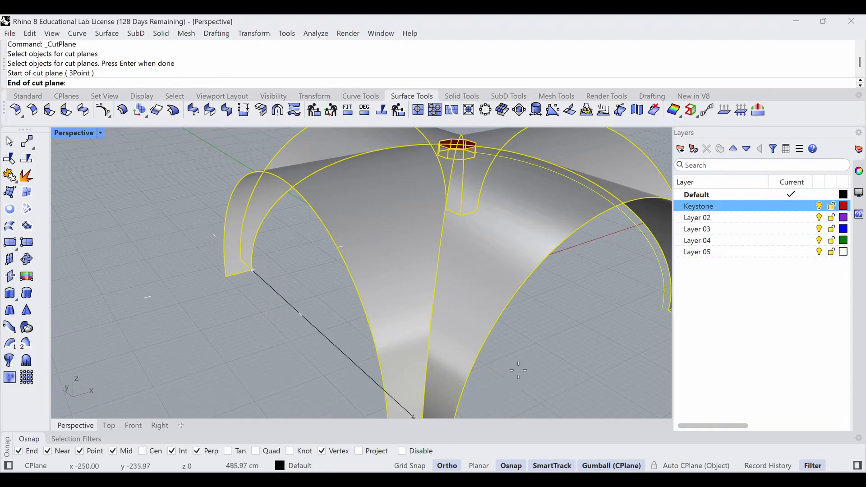
scroll(580, 349, down, 2)
click(642, 318)
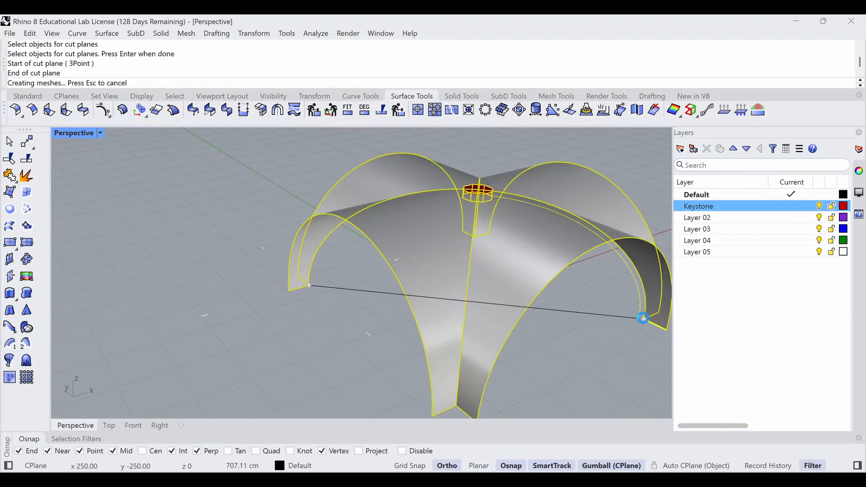
- Add a second cut plane along the other groin diagonal, starting at corner (-250, -250) and ending at the opposite vault corner
right_drag(605, 357, 331, 353)
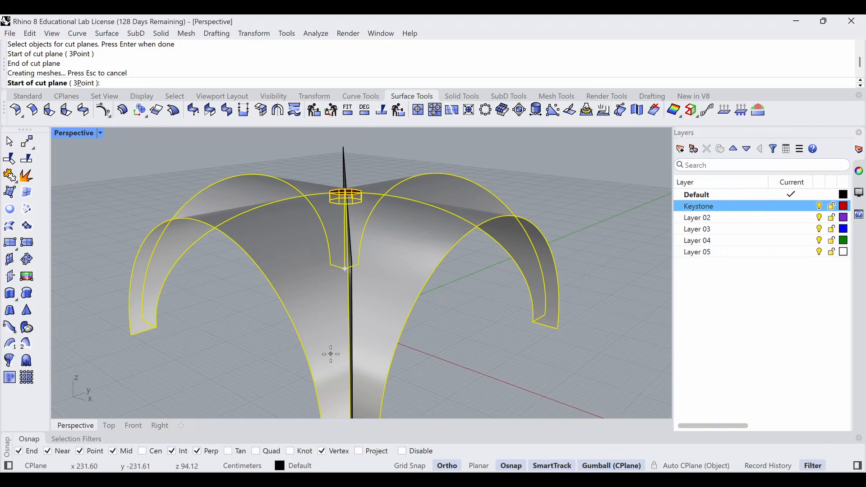
click(154, 330)
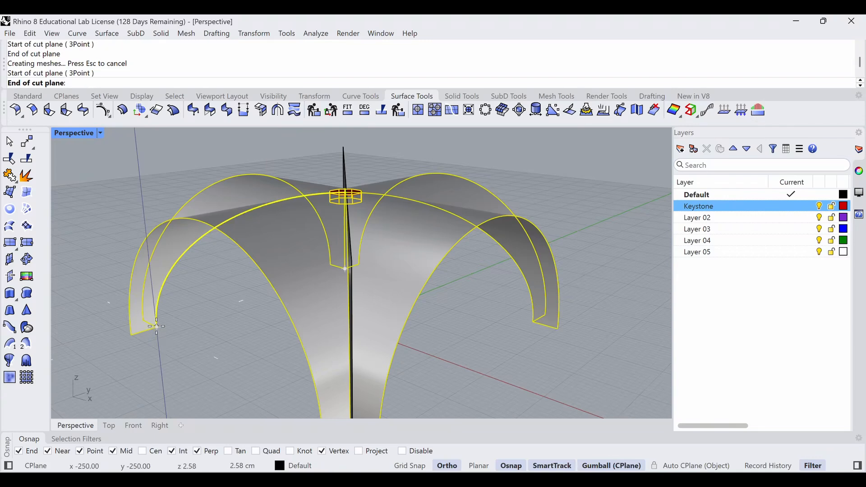
click(531, 323)
key(Escape)
key(Escape)
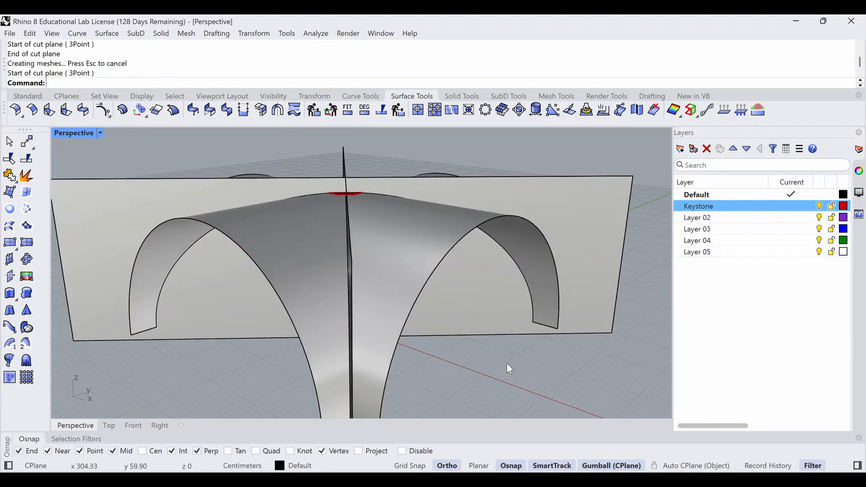
- Offset both diagonal cut planes 8 cm to both sides as open surfaces
scroll(348, 309, down, 5)
right_drag(348, 309, 393, 330)
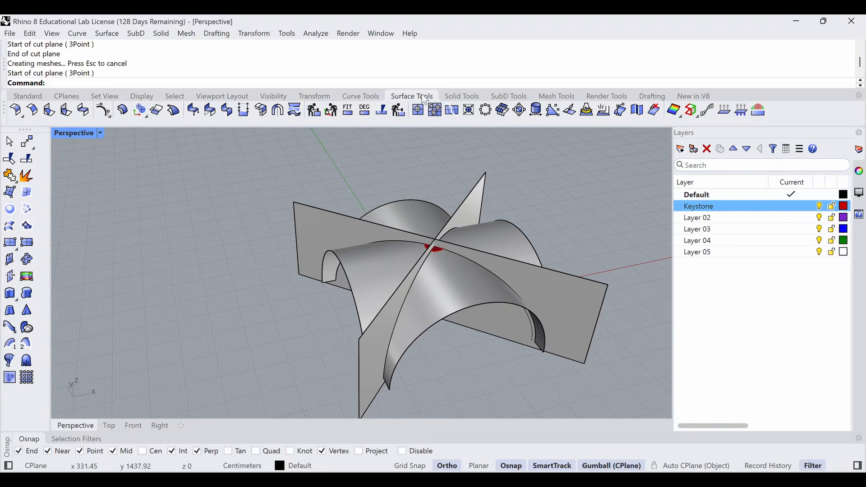
click(107, 114)
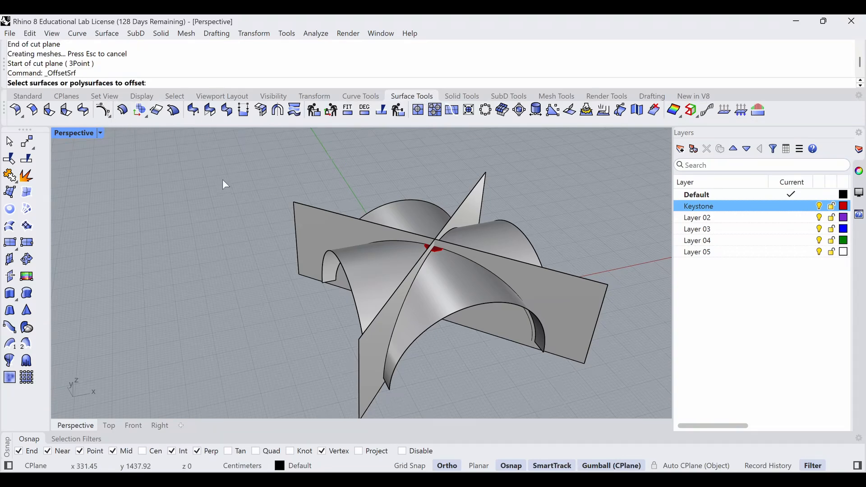
click(590, 283)
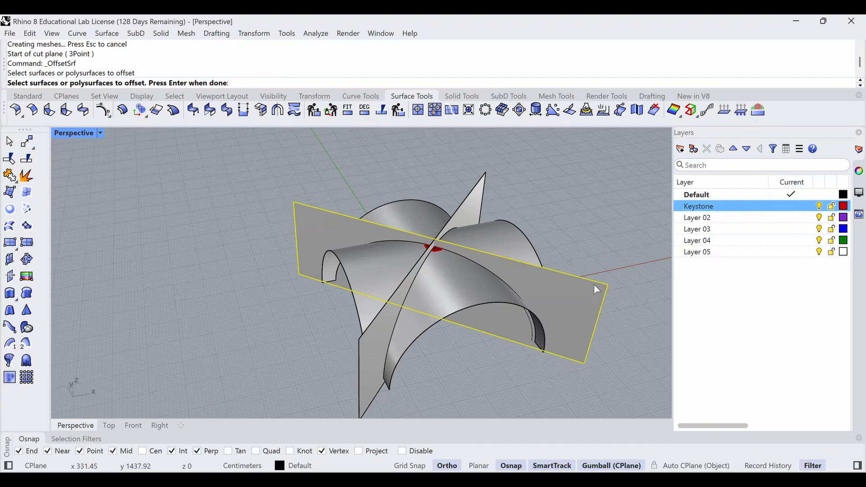
click(484, 201)
key(Return)
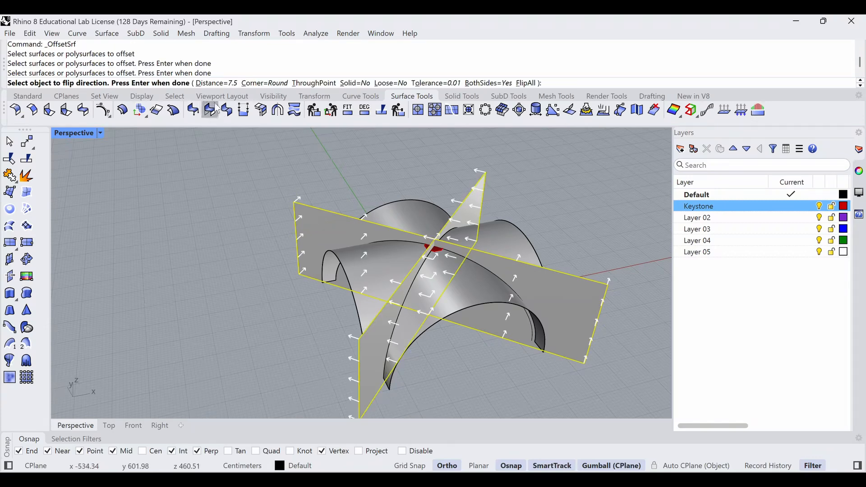
click(216, 83)
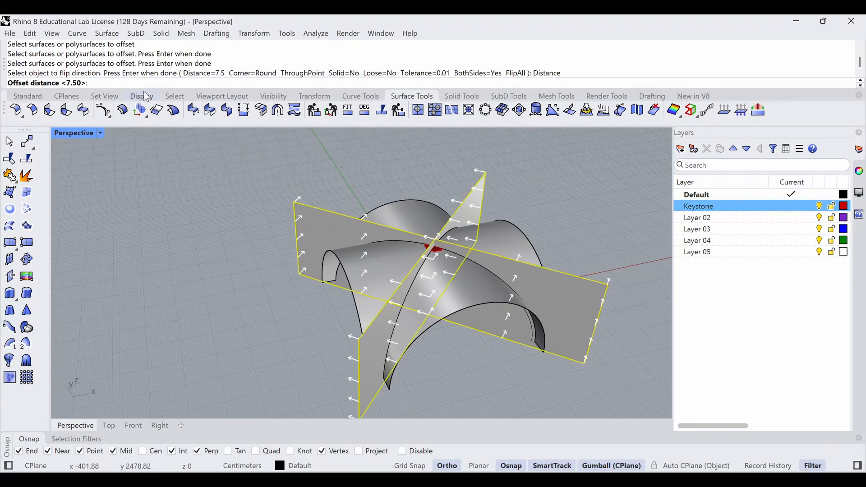
text(8)
key(Return)
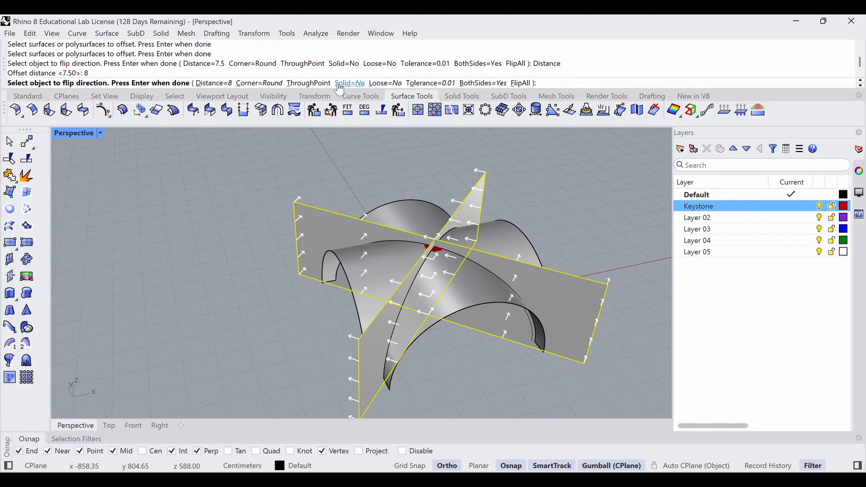
key(Return)
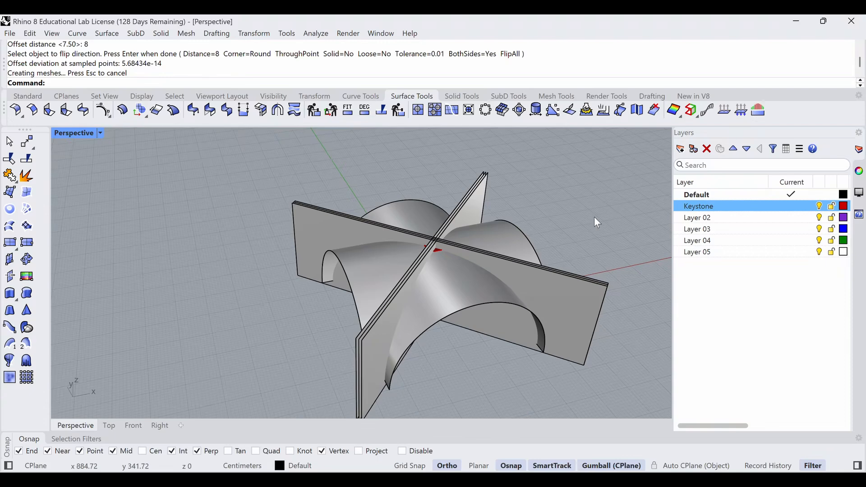
- Delete the original middle plane of each diagonal in top view, keeping only the offset planes
right_drag(376, 267, 338, 286)
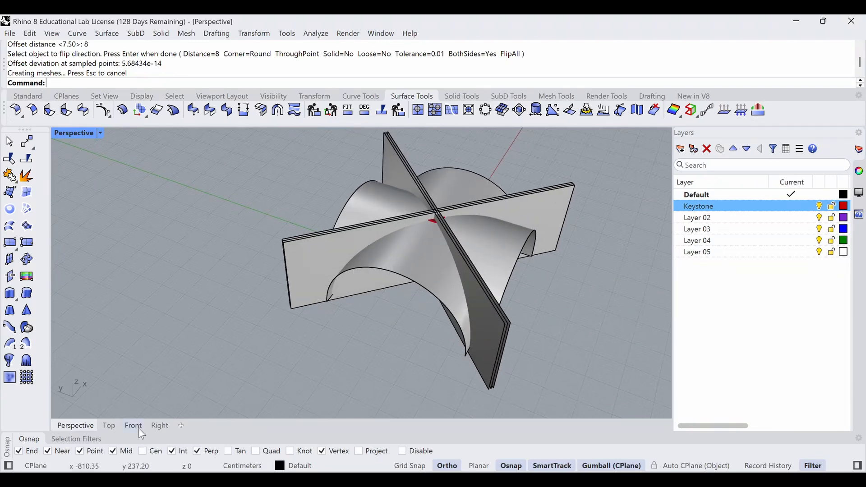
click(109, 426)
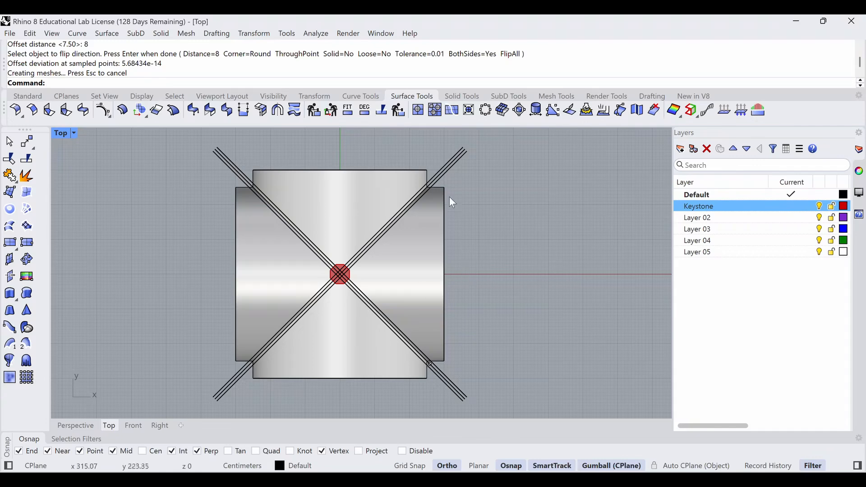
scroll(426, 180, up, 5)
click(443, 182)
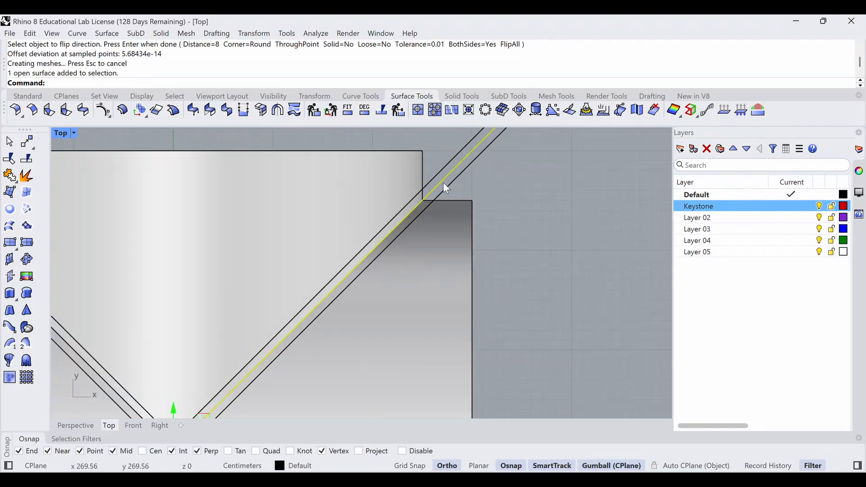
key(Delete)
scroll(445, 187, down, 5)
scroll(240, 168, up, 3)
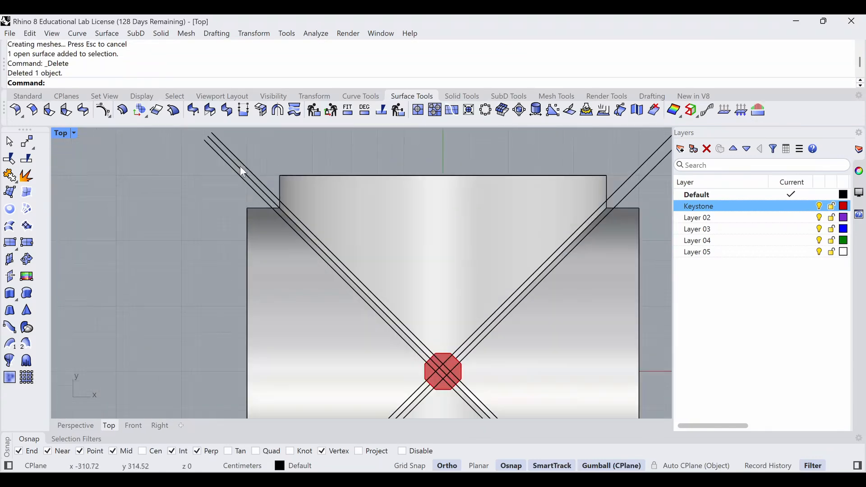
right_drag(597, 188, 402, 201)
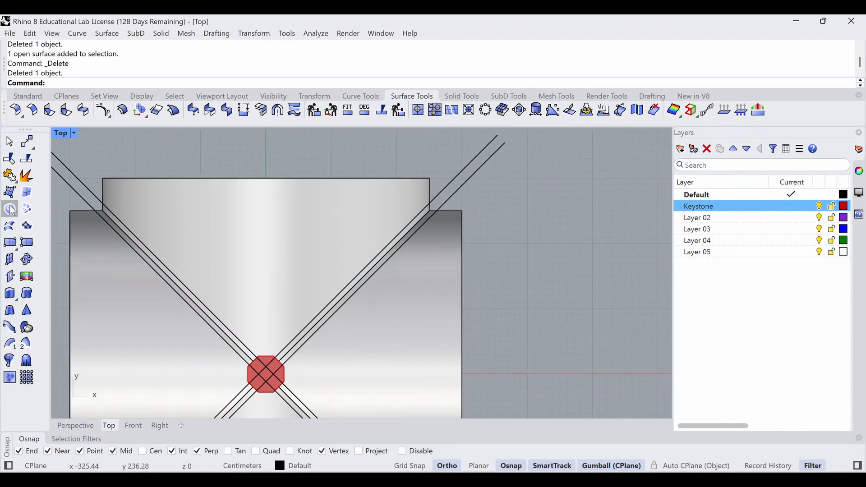
- Trim the vault strips between the offset diagonal planes on the two upper arms in top view, using all four planes as cutters
click(24, 96)
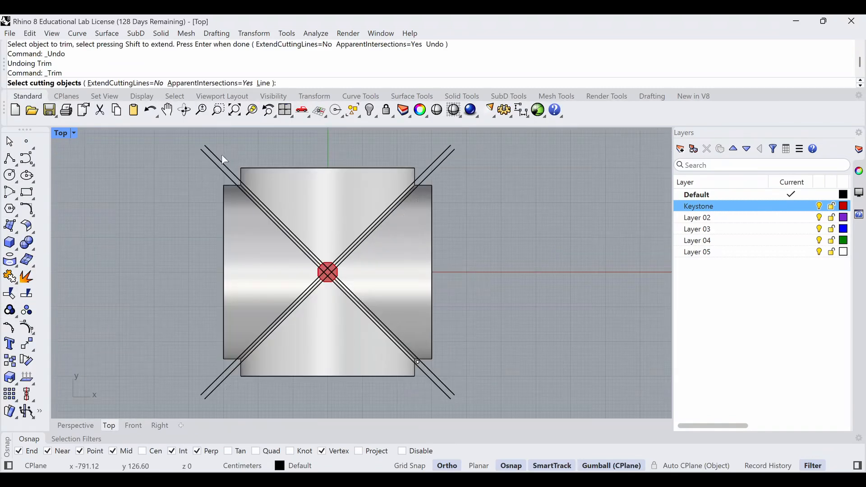
click(209, 149)
drag(472, 170, 436, 143)
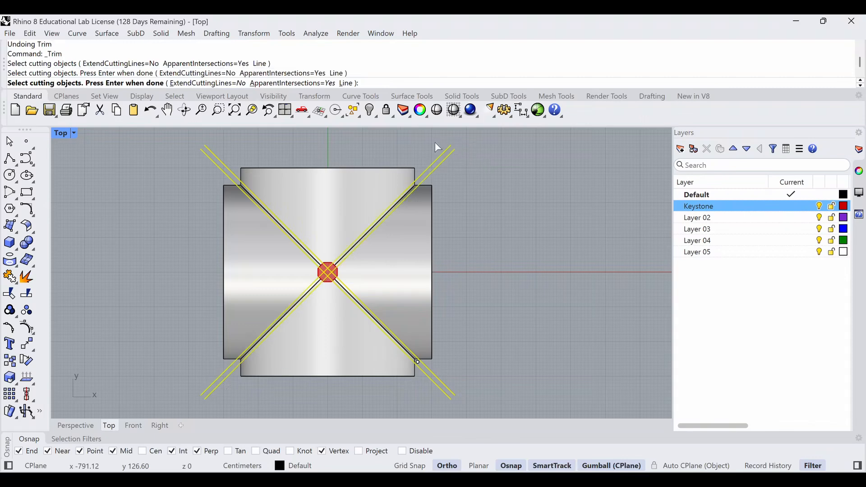
key(Return)
scroll(416, 185, up, 6)
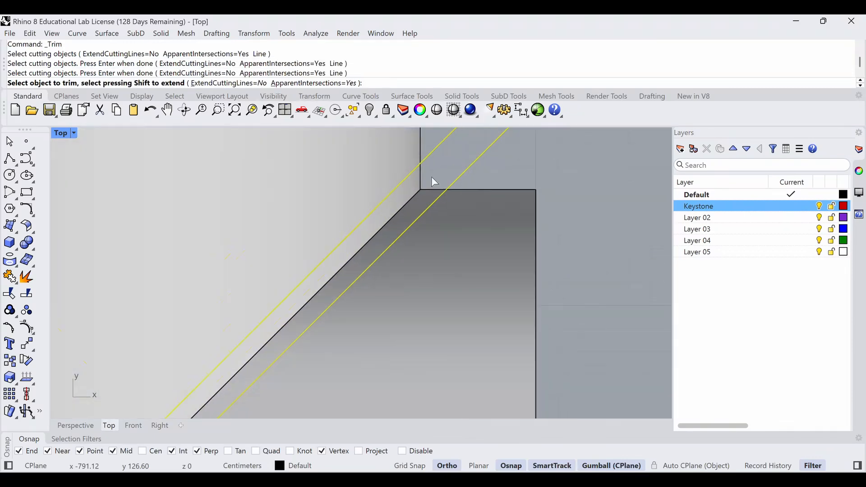
click(417, 192)
scroll(418, 195, down, 3)
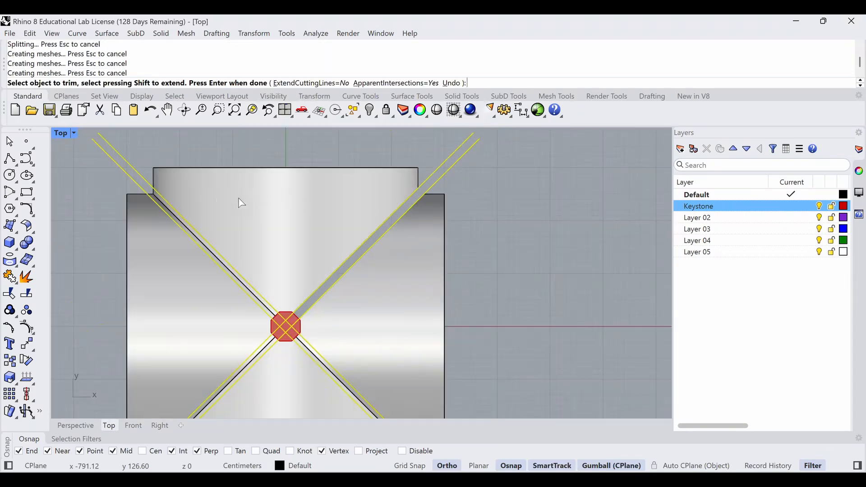
scroll(239, 202, up, 4)
click(162, 189)
scroll(165, 188, down, 5)
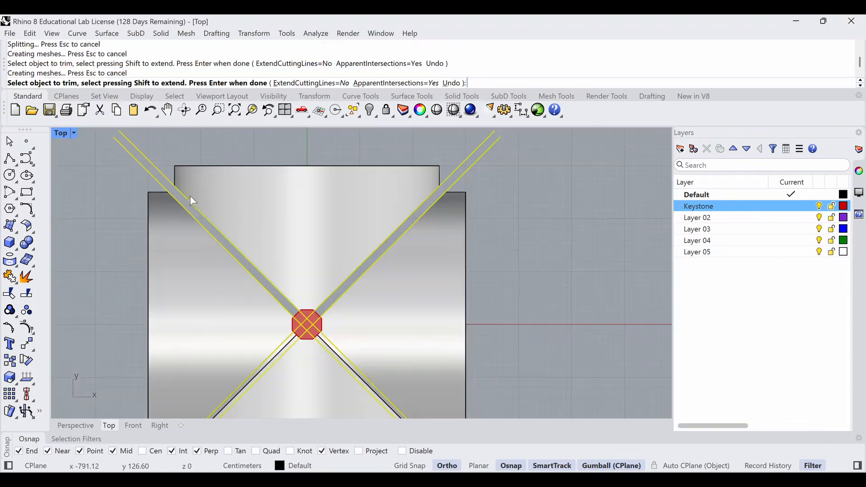
- Trim the remaining vault strips between the offset planes along the two lower diagonal arms and finish the Trim command
scroll(217, 262, up, 6)
click(259, 253)
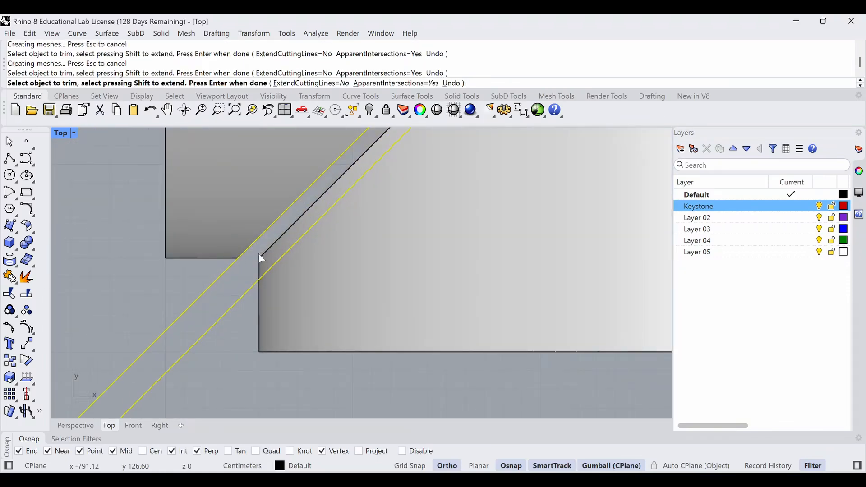
scroll(257, 256, down, 5)
scroll(391, 260, up, 5)
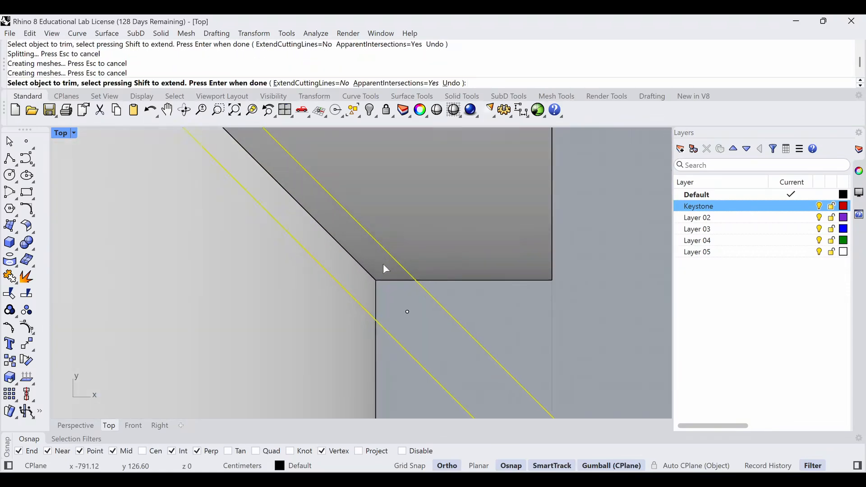
click(374, 272)
click(367, 280)
key(Return)
- Delete the stray point beside the vault's lower-right corner in top view
click(408, 312)
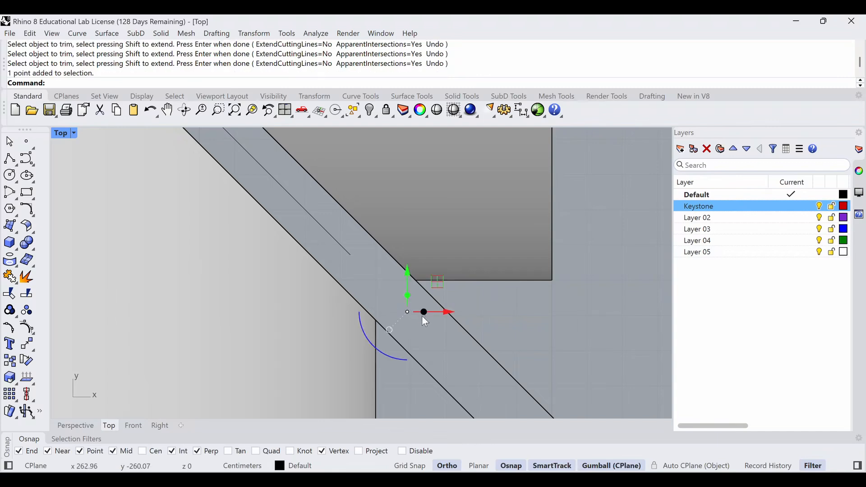
key(Delete)
scroll(405, 291, down, 5)
scroll(397, 282, down, 2)
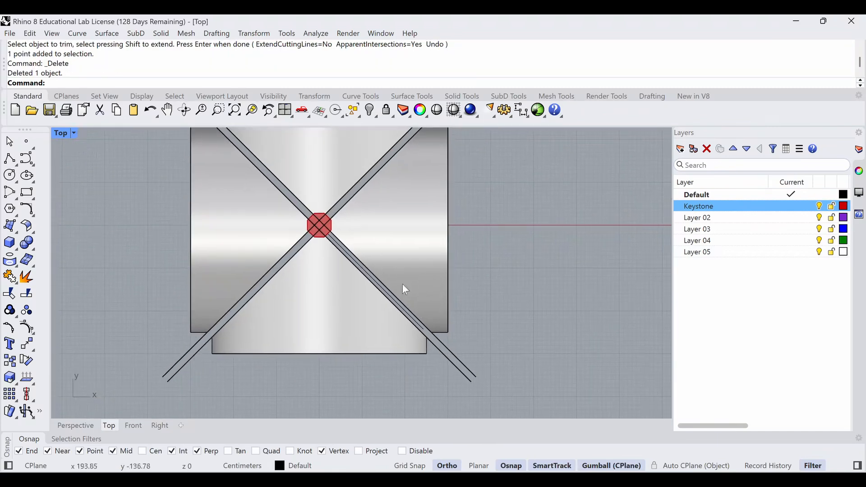
- Delete both pairs of offset diagonal cut planes in the perspective view
click(83, 426)
right_drag(394, 291, 441, 284)
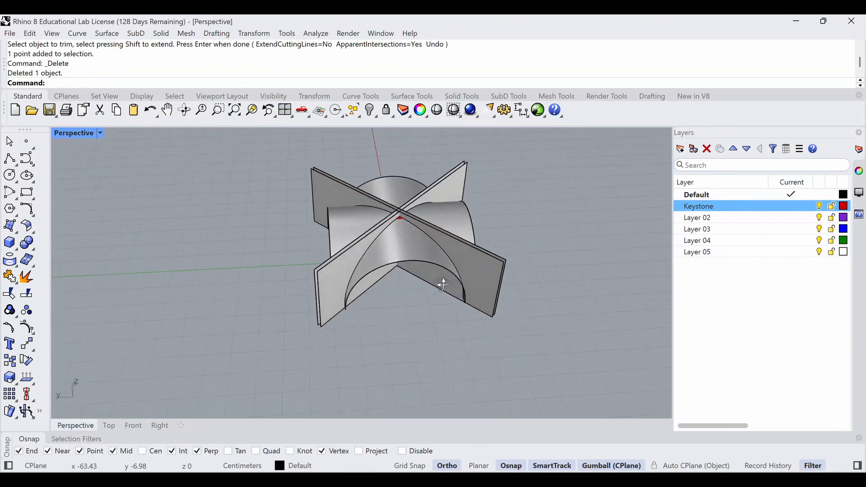
right_drag(523, 281, 507, 236)
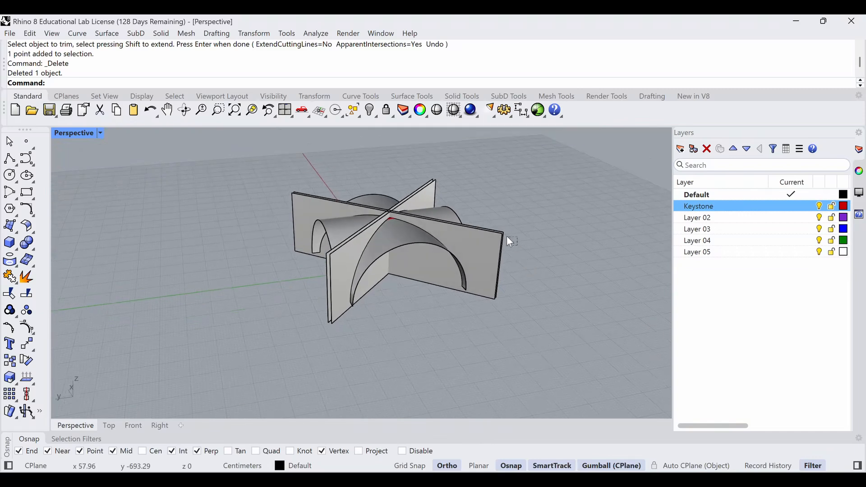
click(498, 231)
key(Delete)
click(428, 185)
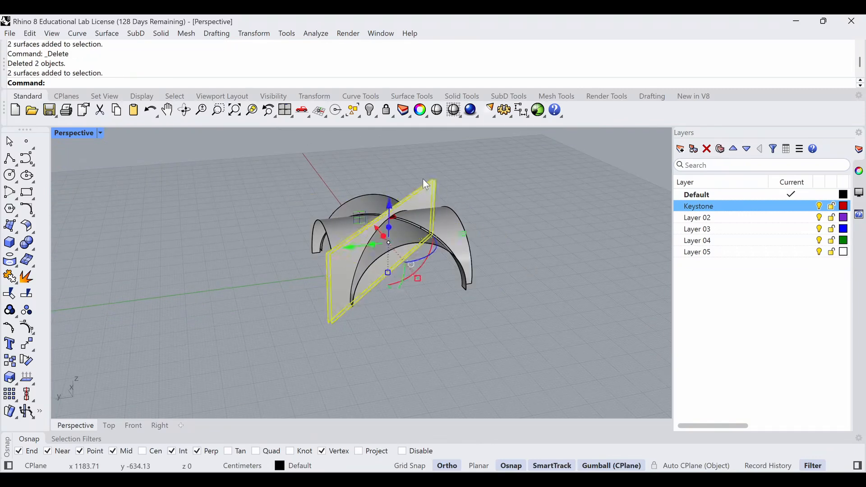
key(Delete)
- Set the perspective view to Ghosted display for a close view of the keystone
right_drag(392, 230, 405, 271)
scroll(366, 270, up, 3)
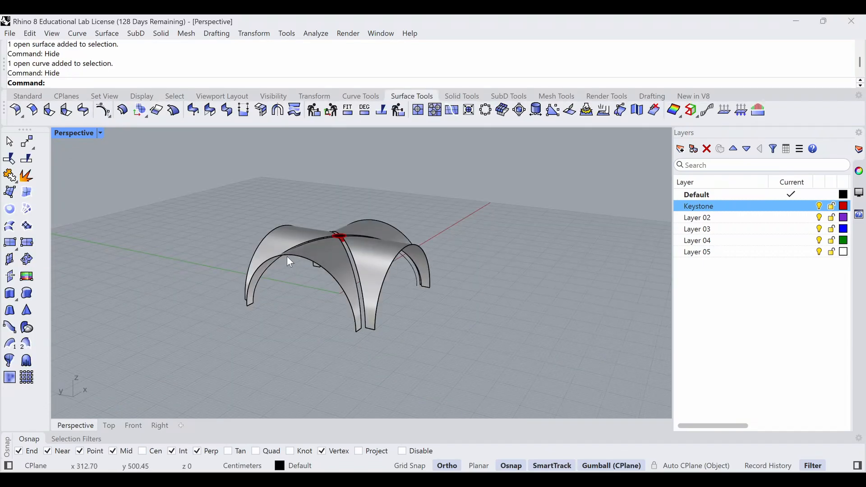
right_drag(287, 256, 330, 280)
scroll(353, 247, up, 3)
right_drag(354, 251, 344, 293)
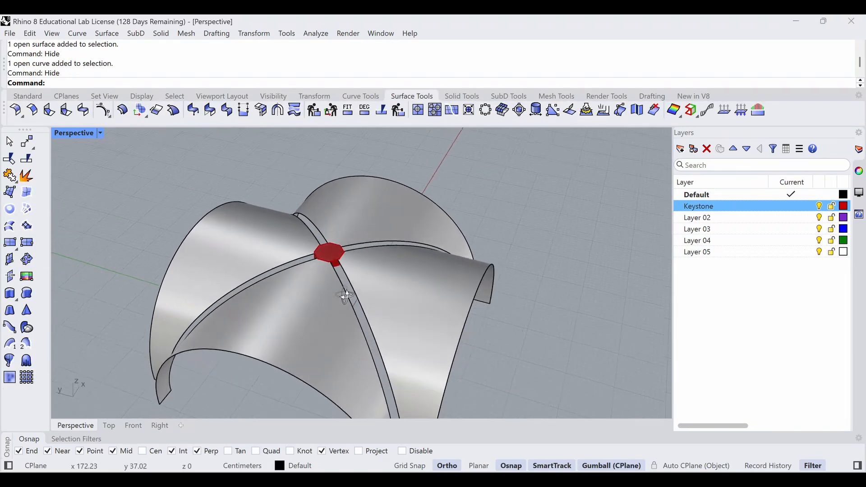
scroll(339, 262, up, 5)
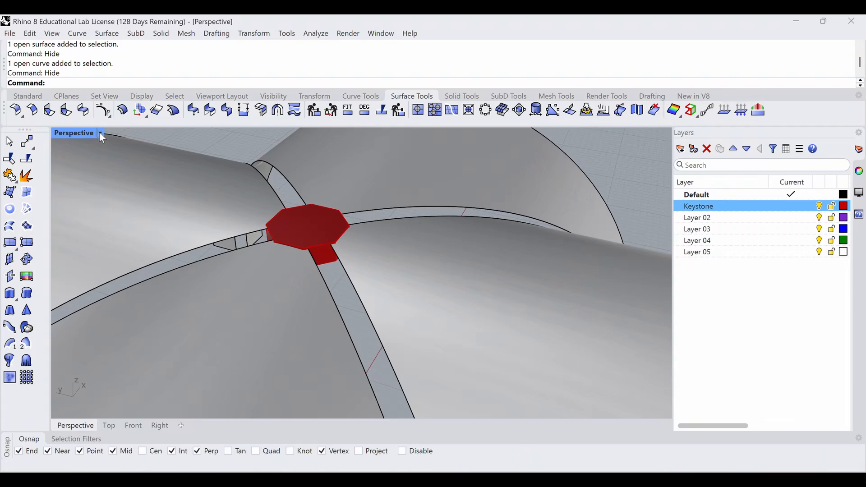
key(ctrl+alt+g)
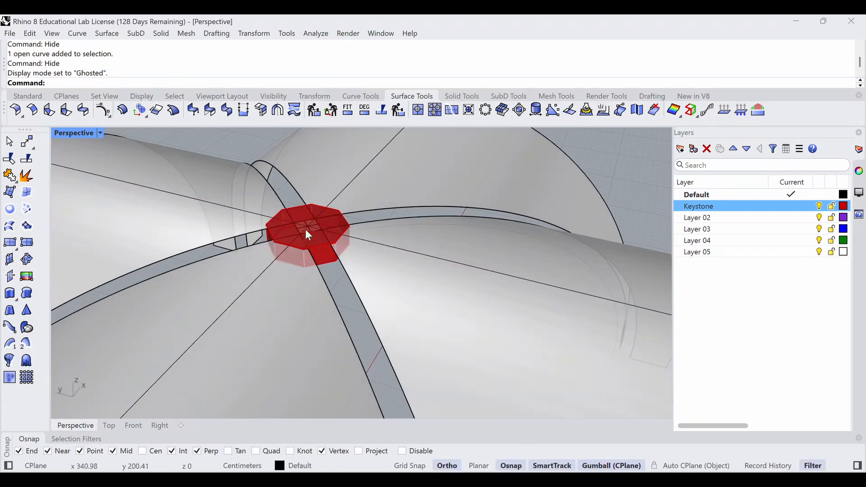
right_drag(366, 267, 333, 264)
- Trim the vault surfaces where they run inside the octagonal keystone, using the keystone as the cutting object
click(27, 97)
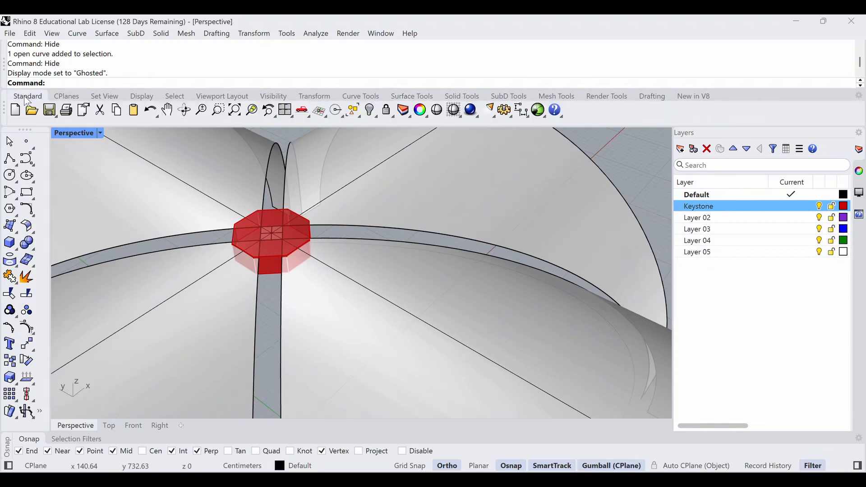
click(9, 294)
click(275, 212)
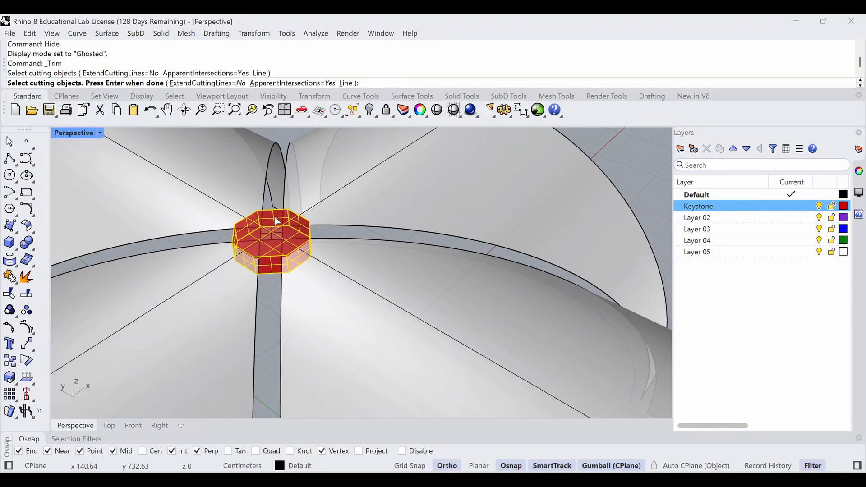
key(Return)
scroll(264, 244, up, 3)
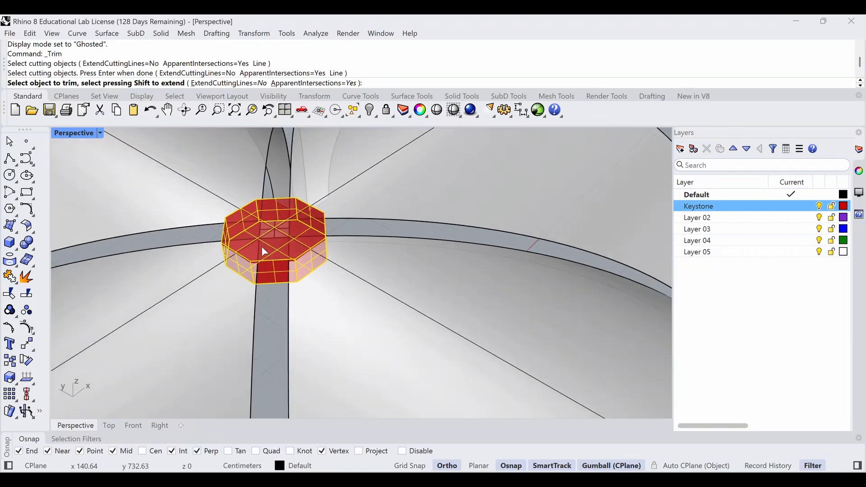
click(259, 250)
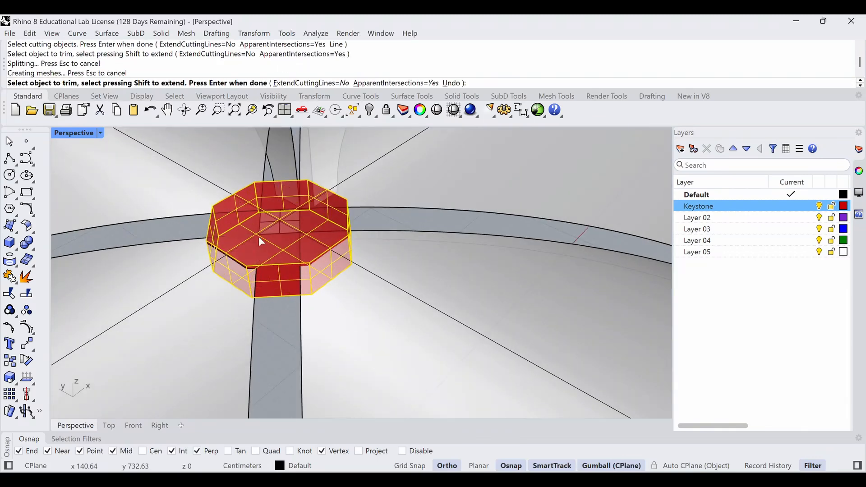
click(247, 213)
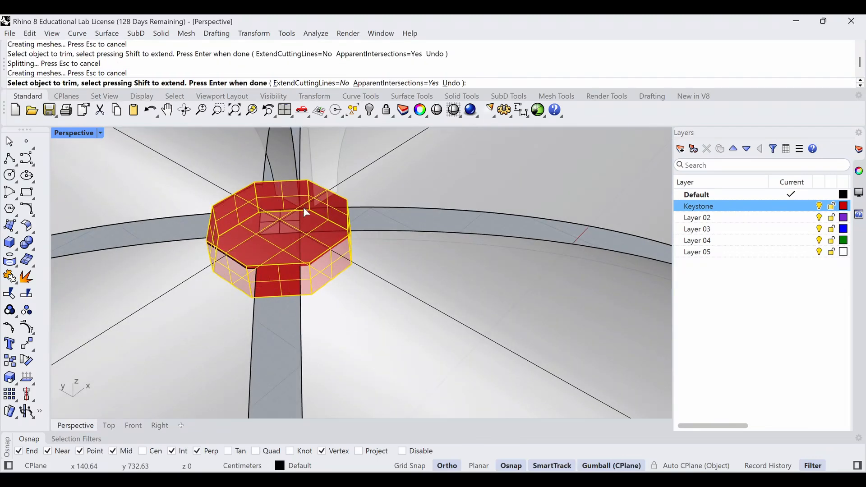
click(315, 208)
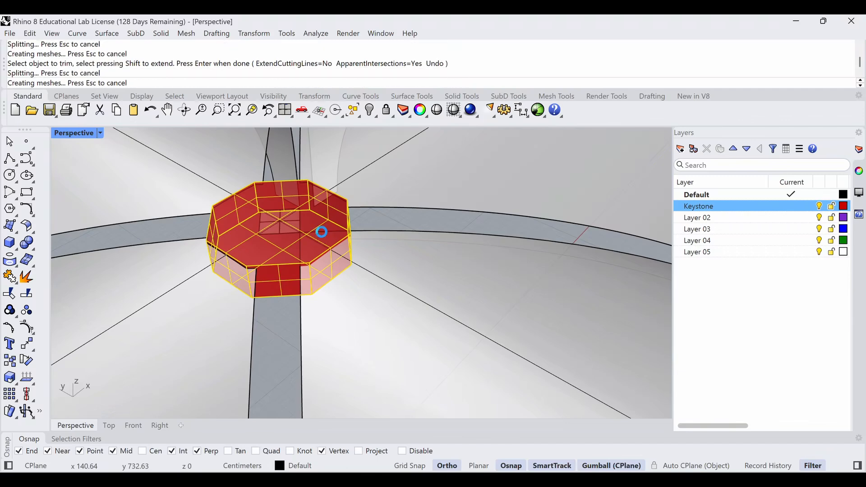
right_drag(315, 236, 293, 248)
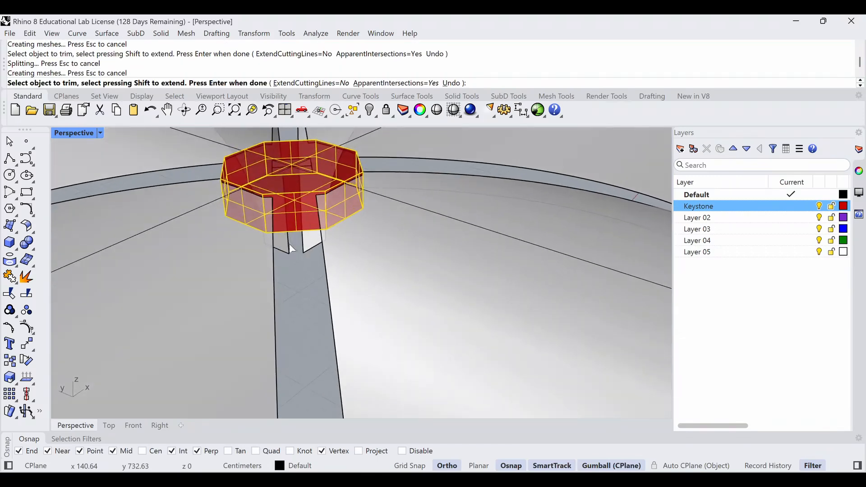
right_drag(296, 212, 302, 231)
key(Return)
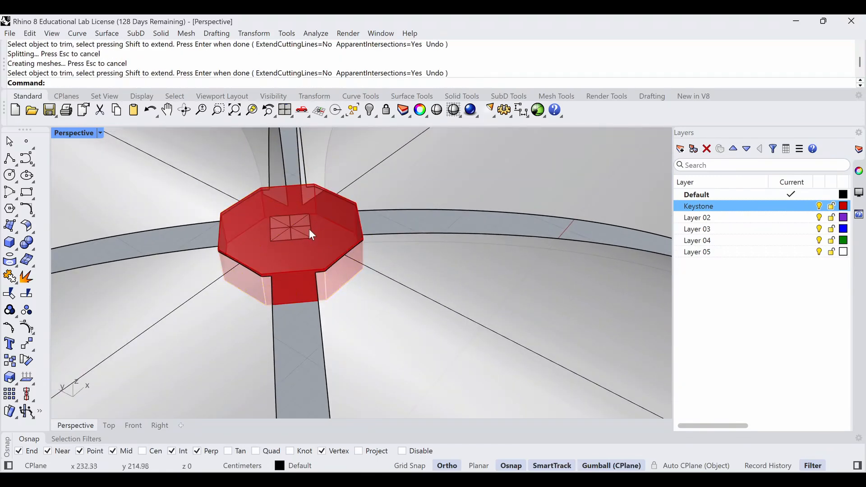
- Delete the leftover small vault surface pieces inside the centre of the keystone
click(309, 228)
key(Delete)
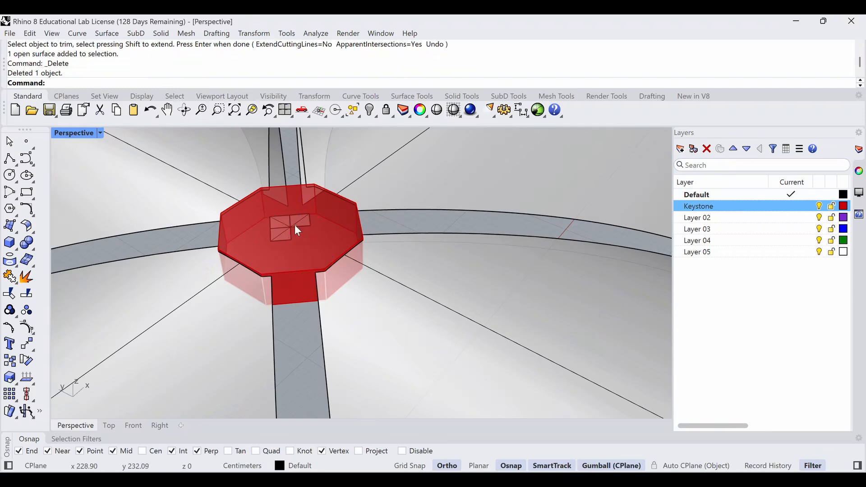
click(297, 217)
key(Delete)
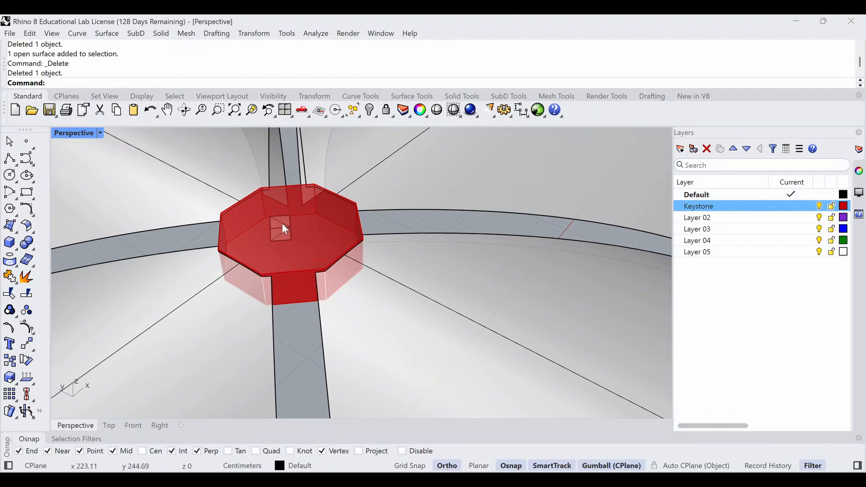
click(282, 223)
key(Delete)
- Set the perspective view back to Shaded display, with a vault corner and its groin gap in view
scroll(293, 237, down, 2)
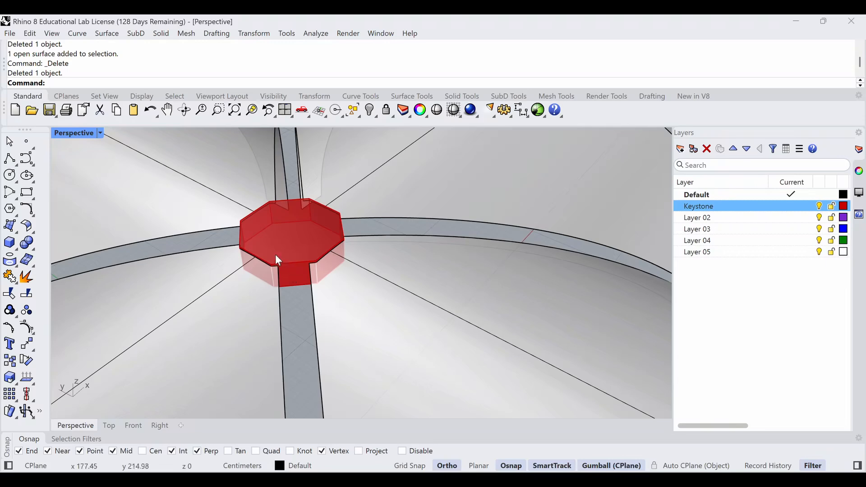
scroll(222, 247, down, 6)
right_drag(253, 269, 270, 251)
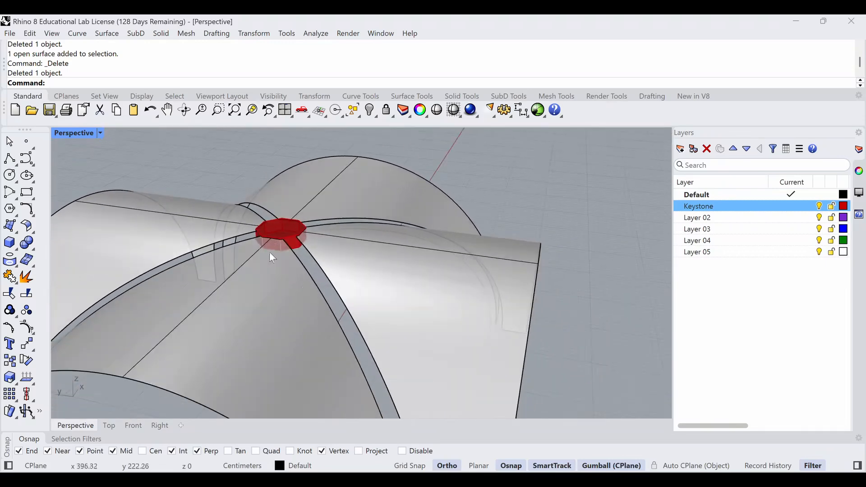
key(ctrl+alt+s)
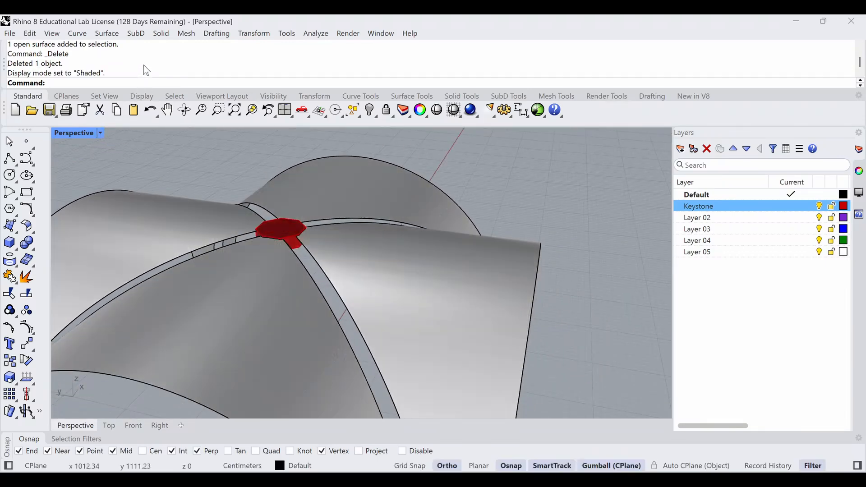
right_drag(276, 222, 331, 262)
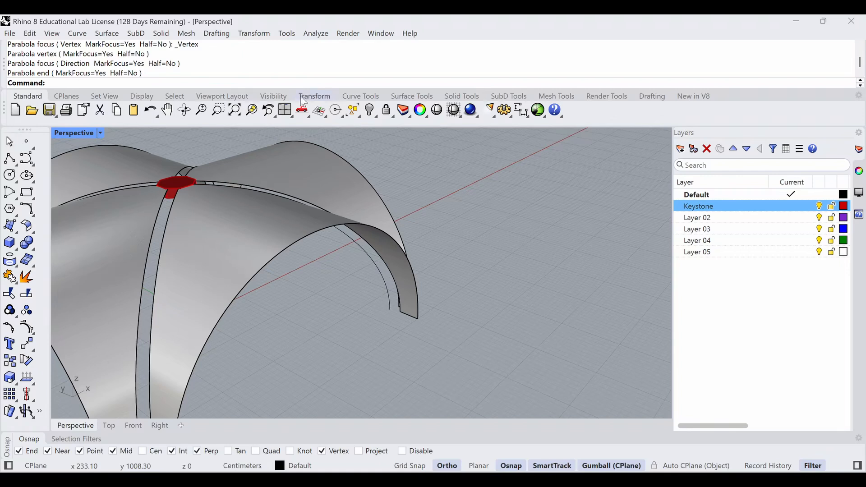
- Draw a parabola from its vertex at the diagonal curve's foot, with the focus about 19 cm into the groin gap and a length of about 16 cm
click(357, 98)
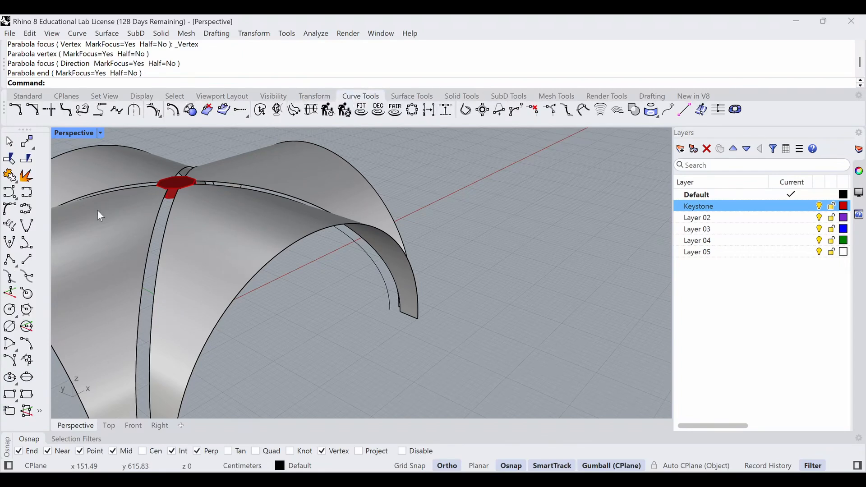
click(9, 244)
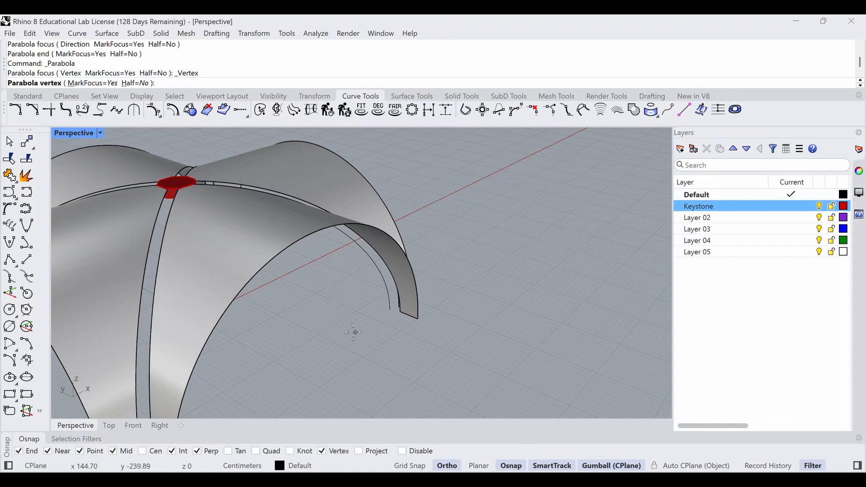
scroll(382, 317, up, 5)
click(396, 300)
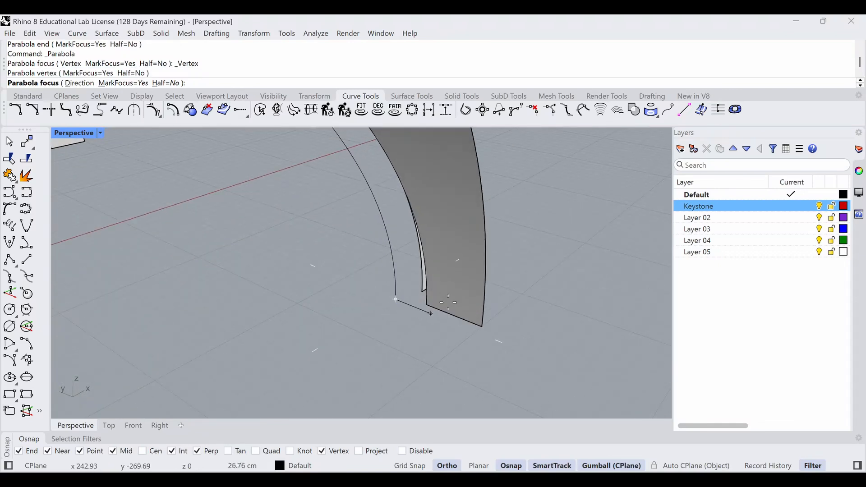
scroll(473, 296, up, 6)
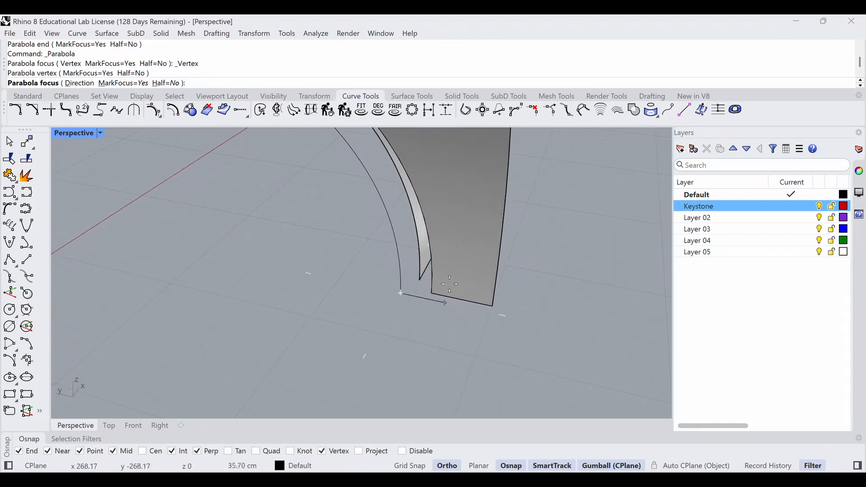
click(415, 289)
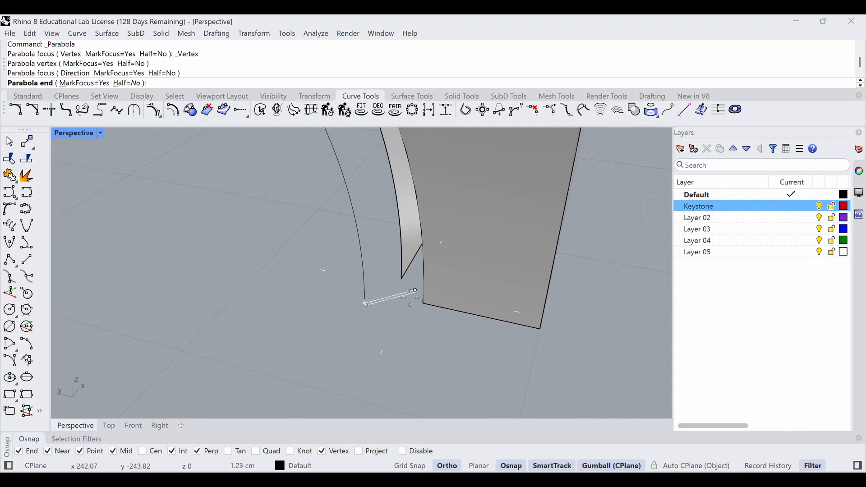
click(423, 304)
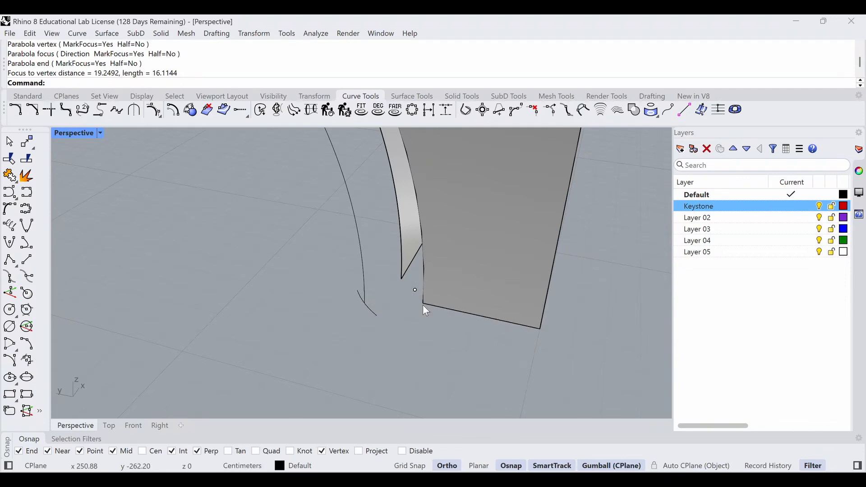
- Delete the parabola's focus point marker in the groin gap
scroll(393, 308, down, 3)
click(407, 298)
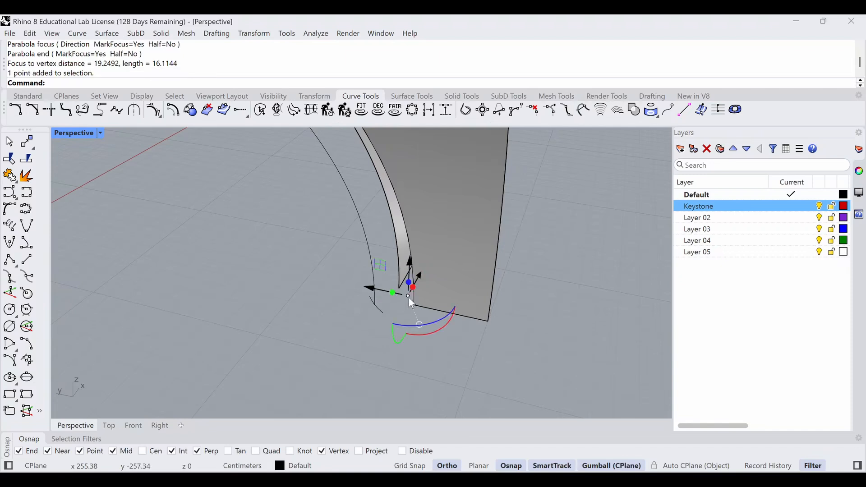
key(Delete)
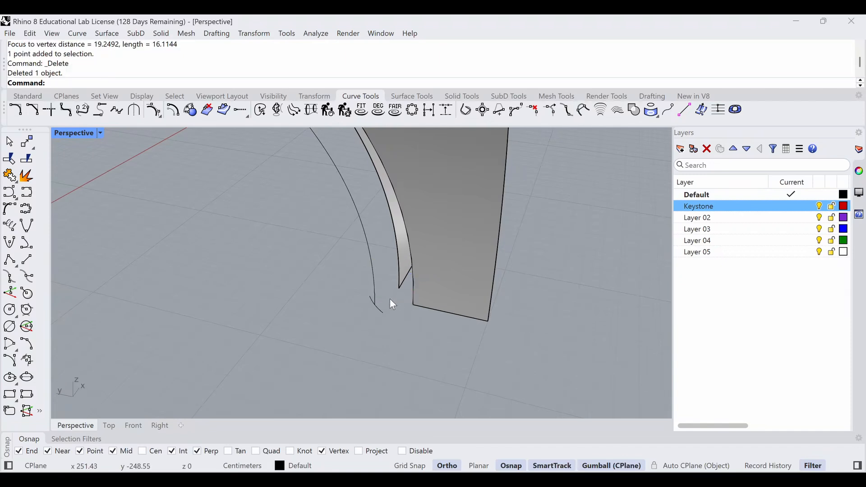
- Sweep the small parabola along the diagonal curve with a one-rail sweep to form the rib's underside up to the keystone
right_drag(390, 301, 378, 291)
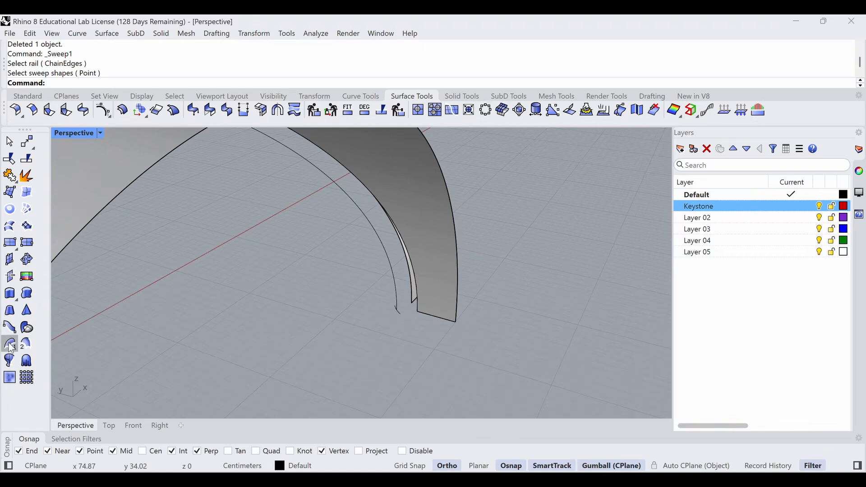
click(10, 345)
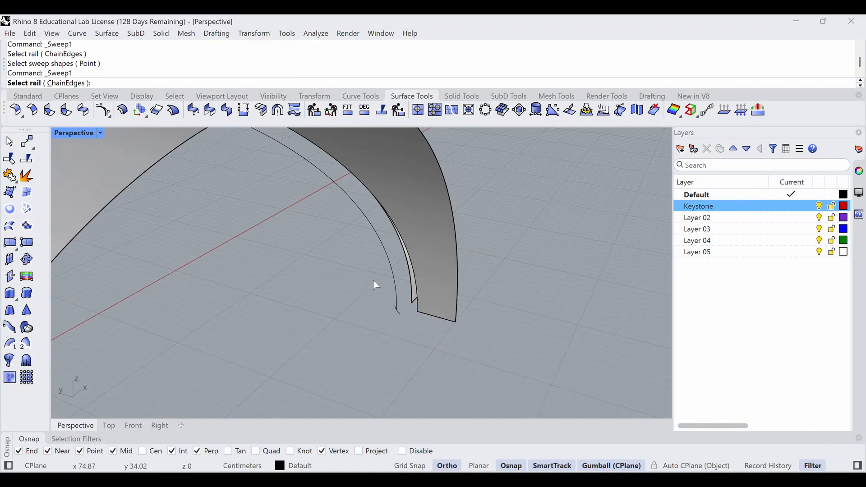
click(396, 288)
right_drag(396, 304, 398, 309)
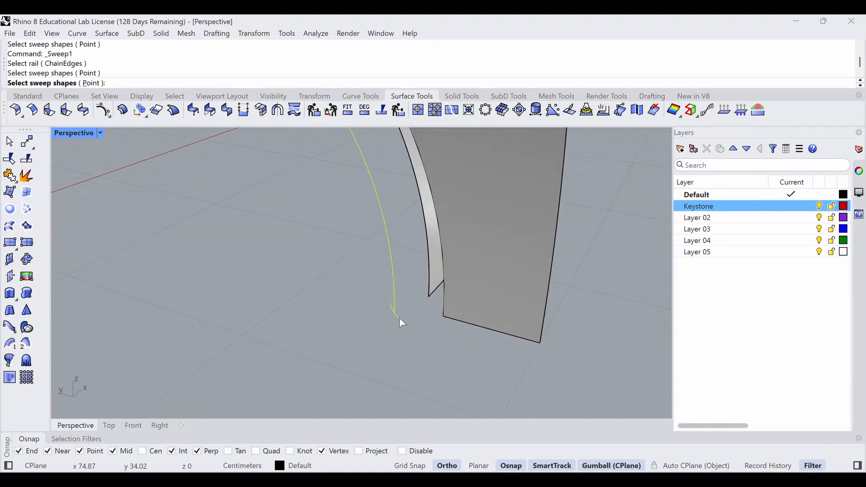
click(399, 317)
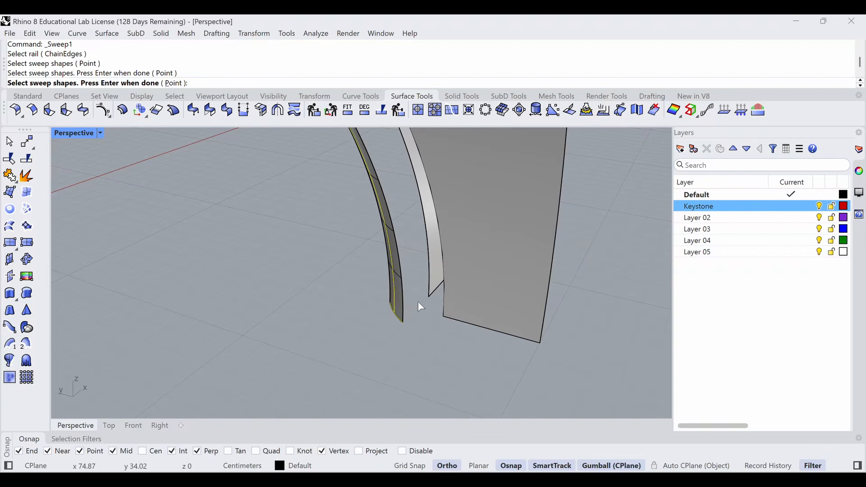
right_drag(496, 326, 270, 245)
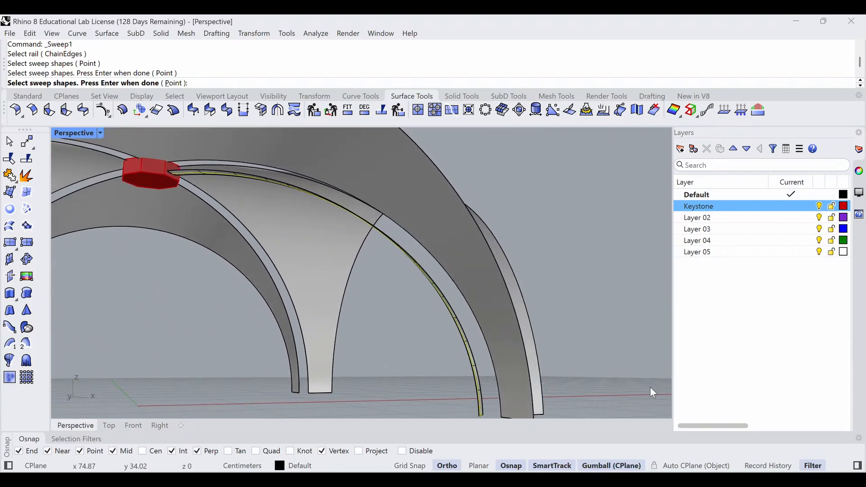
key(Escape)
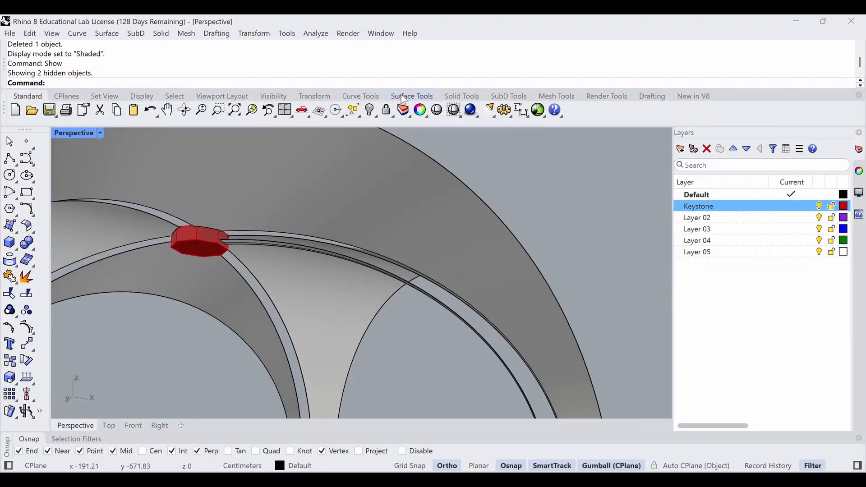
- Create an edge-curve surface between one long edge of the swept rib and the adjacent vault edge to close that rib side
click(404, 97)
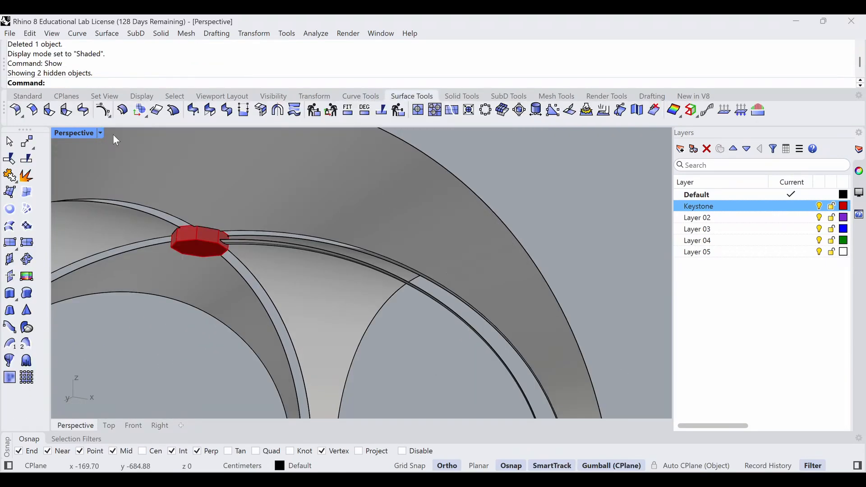
click(26, 197)
scroll(337, 247, up, 6)
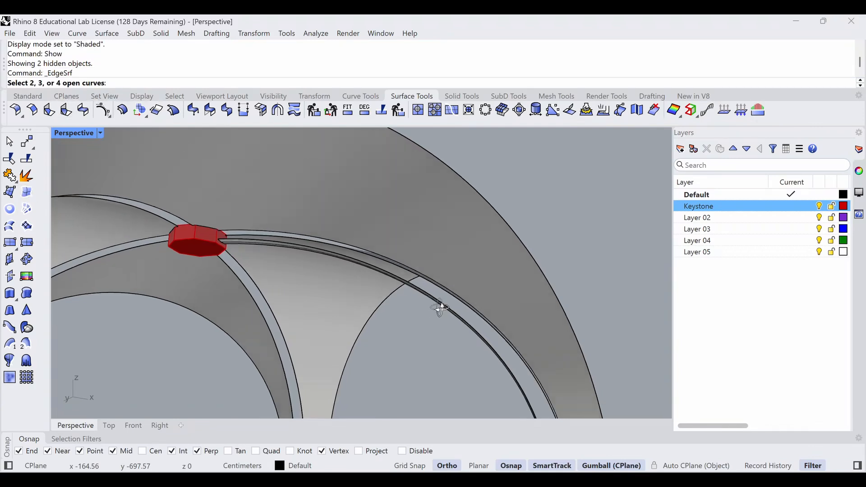
click(435, 312)
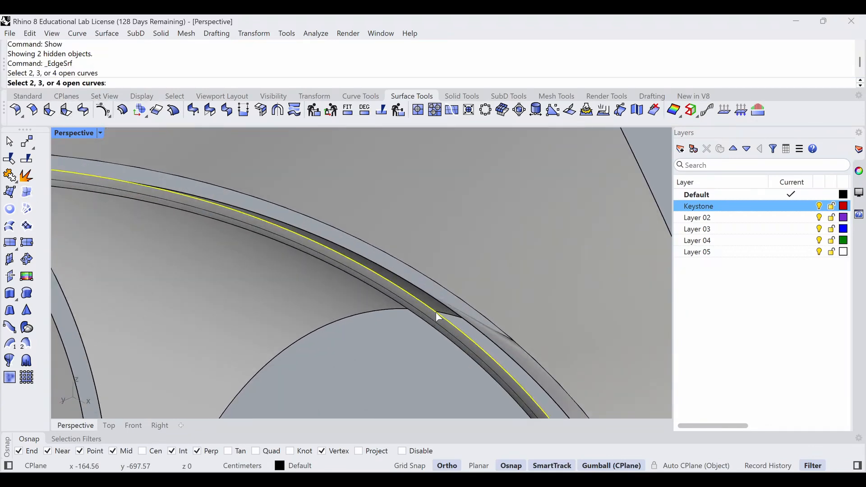
click(431, 274)
scroll(428, 275, down, 6)
right_drag(425, 283, 385, 313)
key(Return)
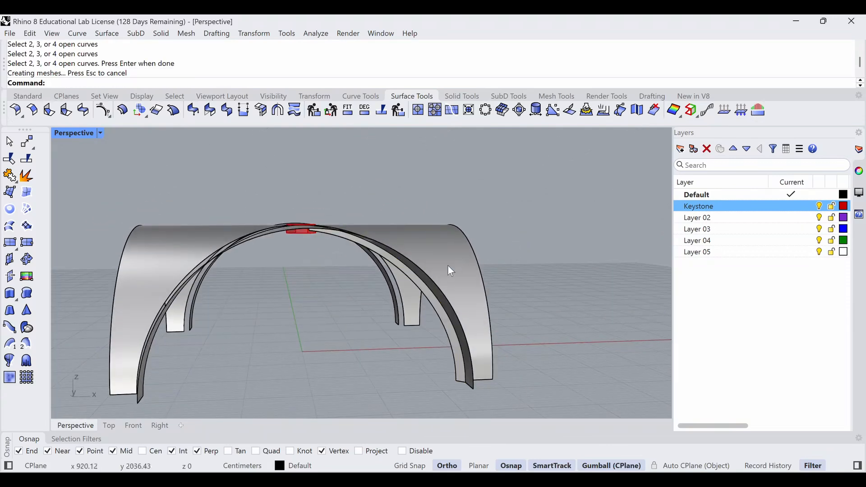
- Create an edge-curve surface between the swept rib's other long edge and the opposite vault edge to close the second rib side
right_drag(447, 264, 308, 246)
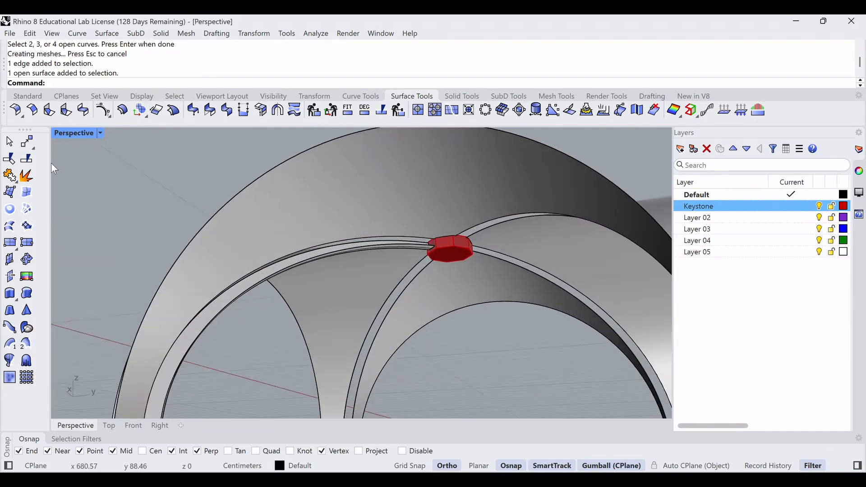
click(27, 192)
mouse_move(275, 280)
right_down()
mouse_move(282, 277)
mouse_move(261, 269)
mouse_move(266, 275)
right_up()
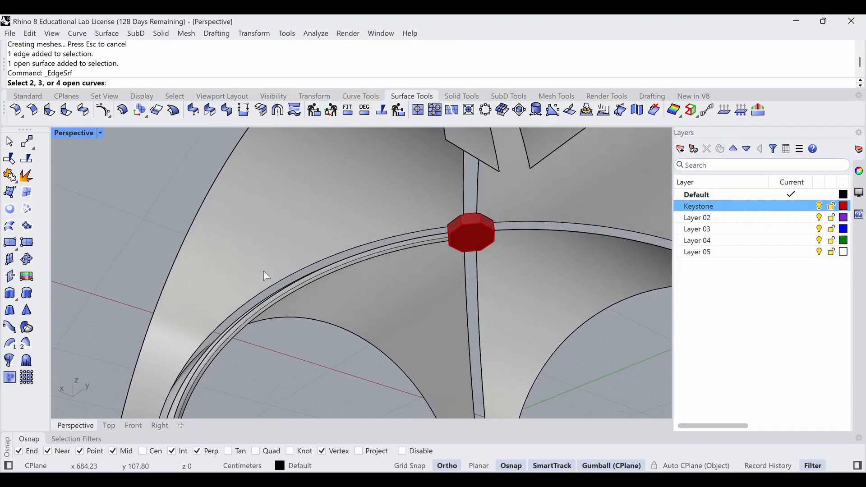
click(316, 263)
right_drag(319, 263, 348, 335)
click(401, 244)
scroll(363, 232, down, 4)
key(Return)
- Create an edge-curve surface between the two outer vault edges to cap the top of the diagonal rib
scroll(297, 322, up, 5)
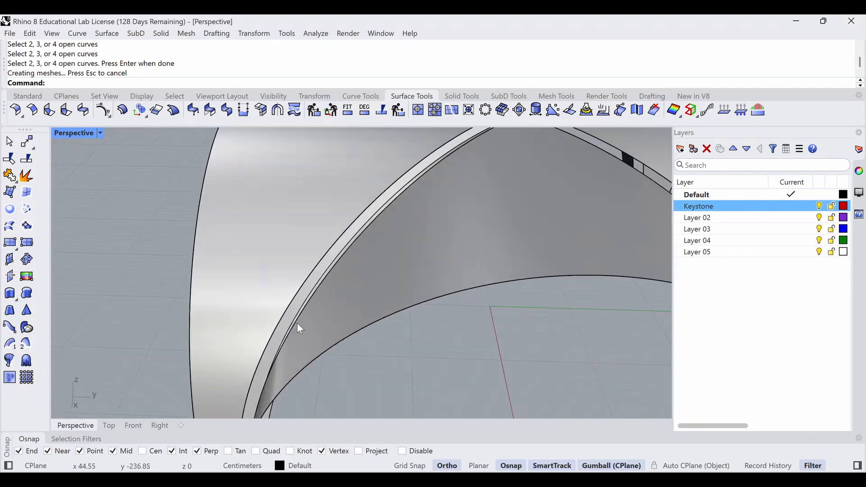
click(27, 192)
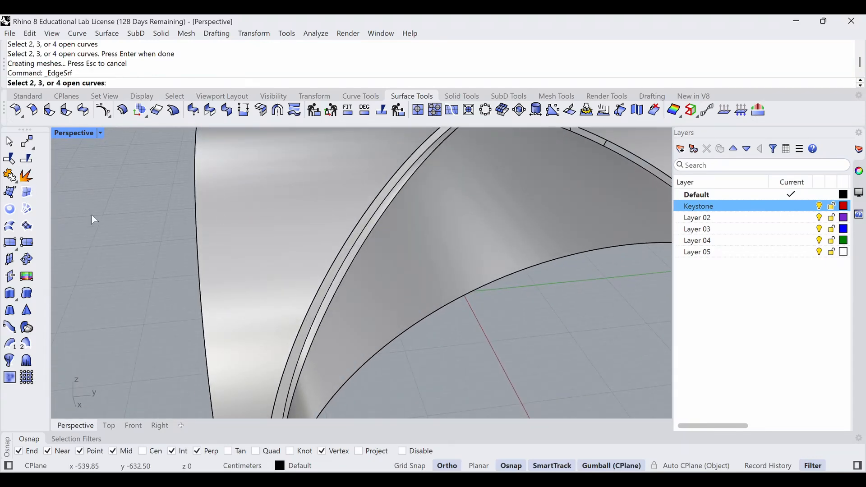
click(324, 286)
click(341, 288)
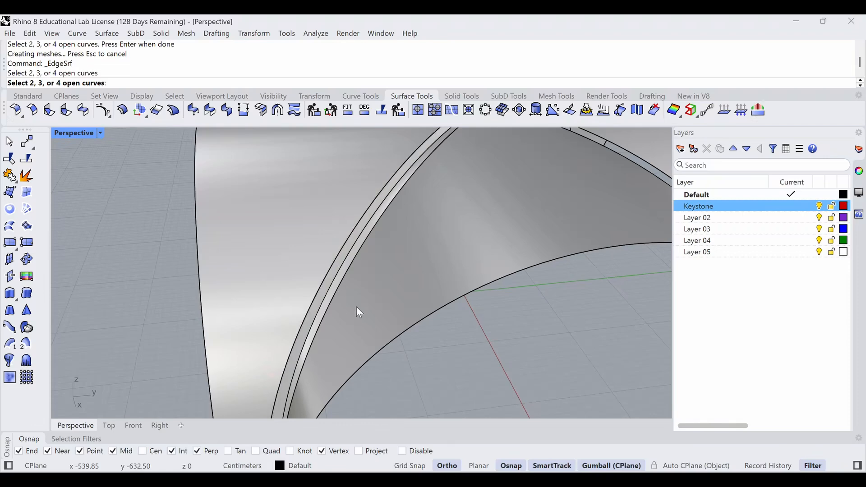
click(366, 312)
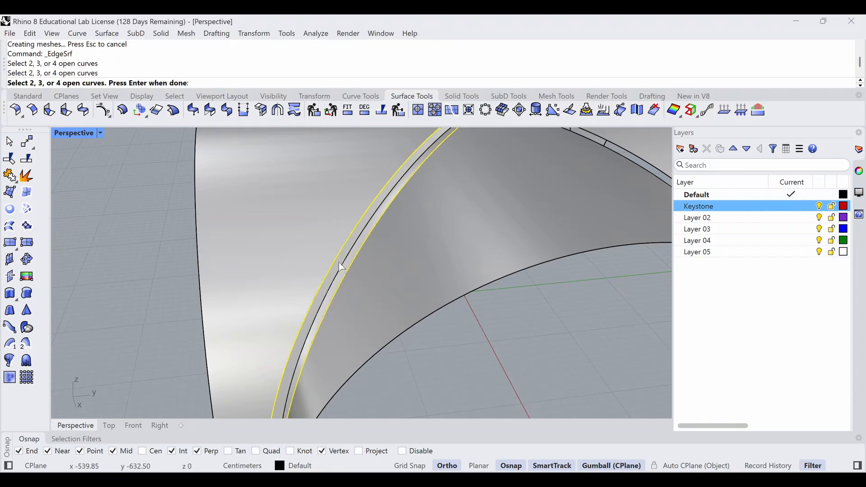
scroll(339, 262, down, 9)
right_drag(330, 263, 322, 255)
key(Return)
scroll(362, 198, up, 5)
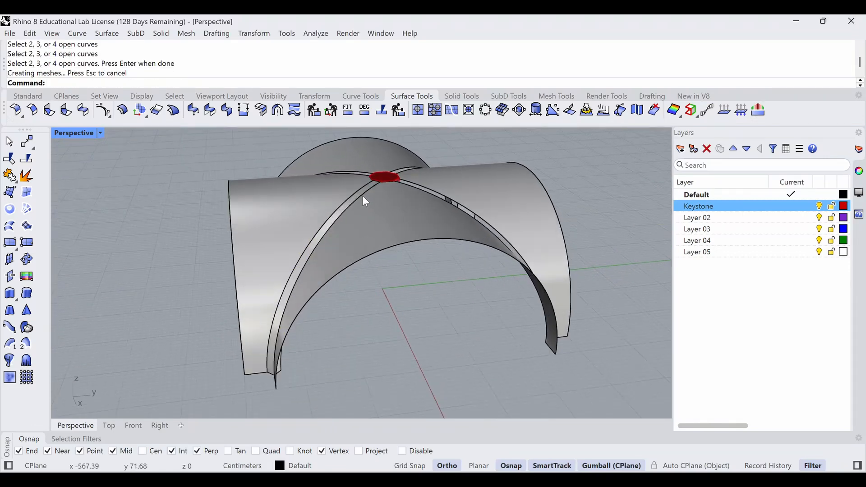
right_drag(344, 289, 340, 246)
right_drag(372, 287, 299, 305)
scroll(366, 231, down, 7)
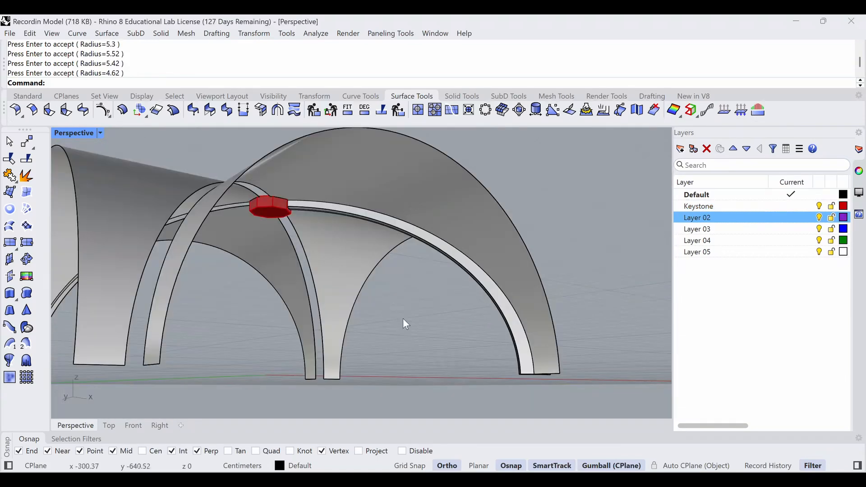
- Fillet one side surface of the diagonal rib with its parabolic underside at a radius of 5 cm
right_drag(382, 310, 483, 299)
scroll(507, 342, up, 4)
right_drag(508, 342, 532, 378)
scroll(526, 373, up, 5)
click(16, 111)
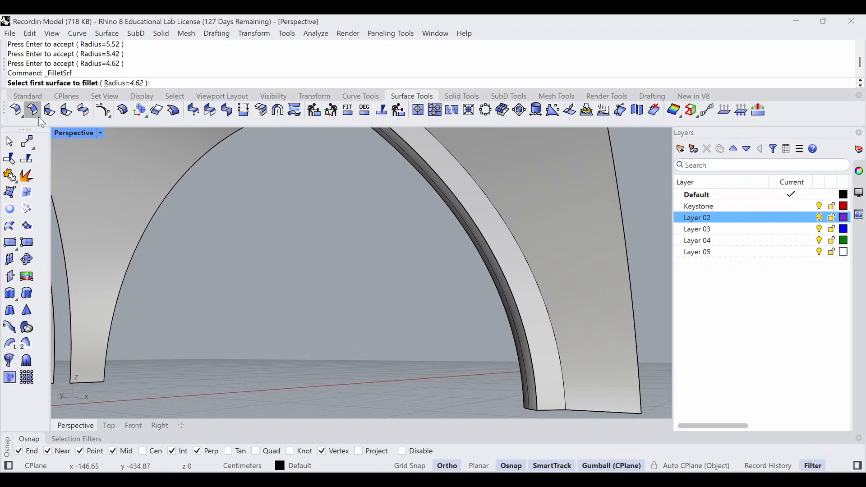
click(552, 388)
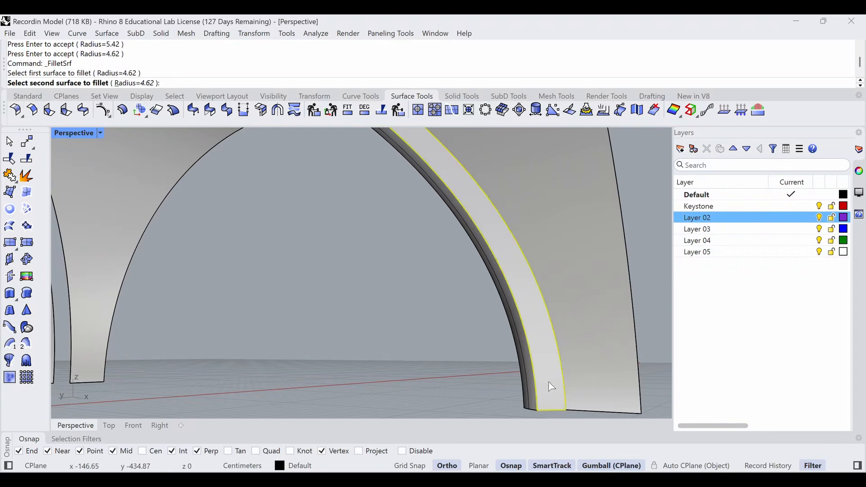
click(530, 398)
text(5)
key(Return)
key(Return)
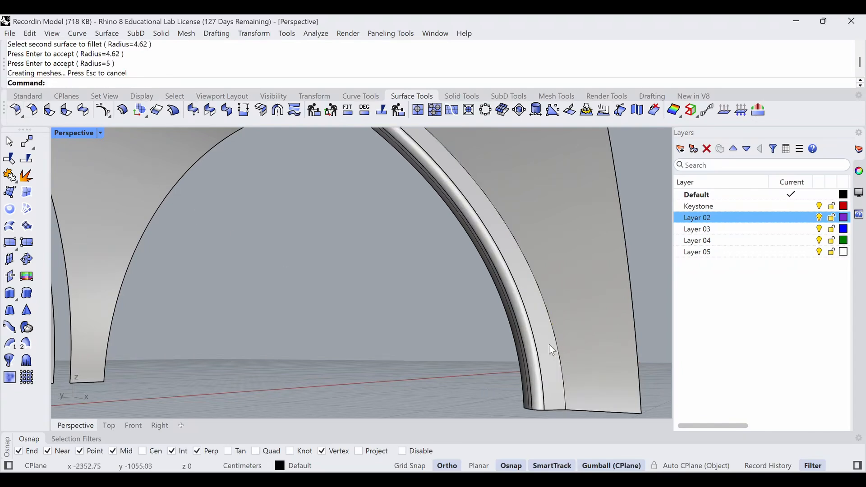
- Fillet the opposite side surface of the diagonal rib with its parabolic underside at a radius of 5 cm
right_drag(545, 339, 469, 366)
right_drag(520, 372, 314, 334)
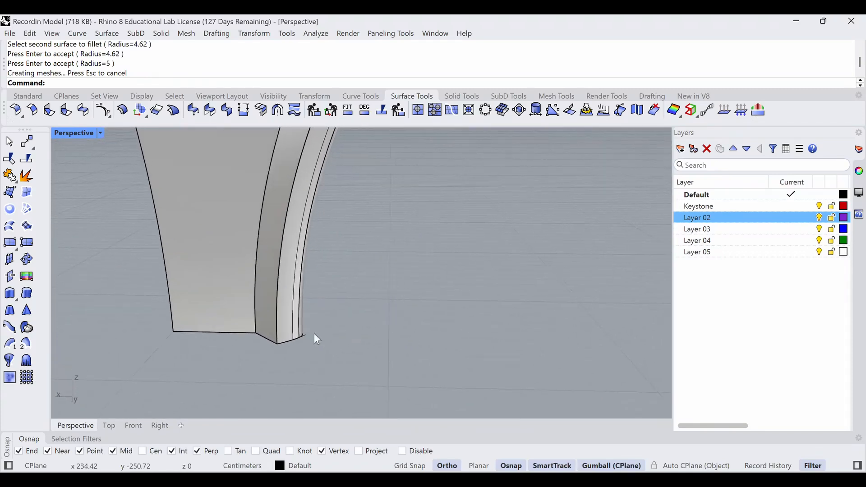
click(16, 110)
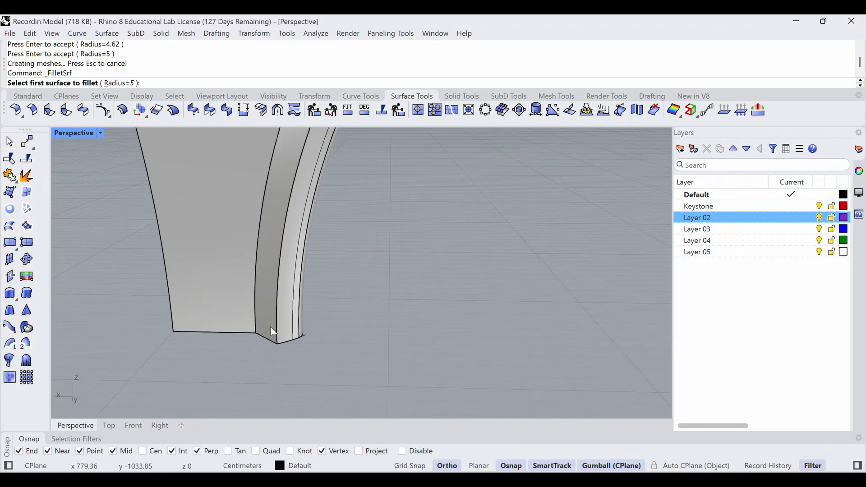
click(271, 327)
click(285, 331)
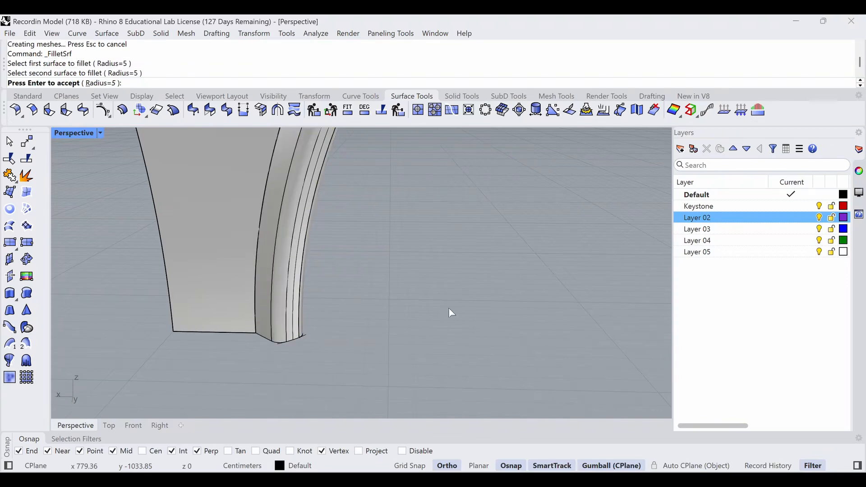
key(Return)
- Join the side, top, underside and fillet surfaces of the diagonal rib into one polysurface
scroll(271, 304, up, 2)
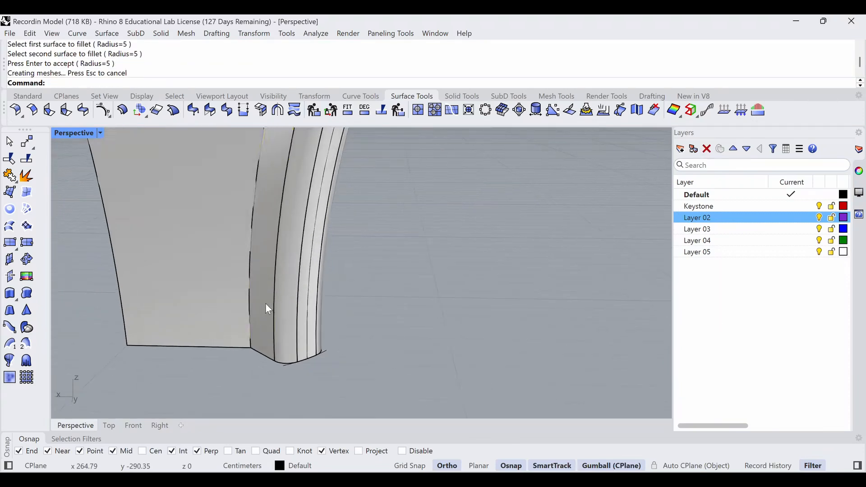
click(266, 305)
shift+click(288, 309)
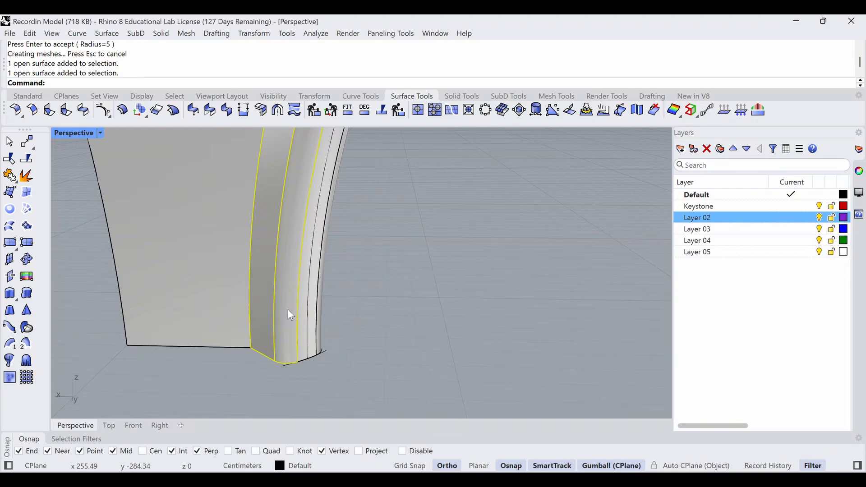
shift+click(312, 316)
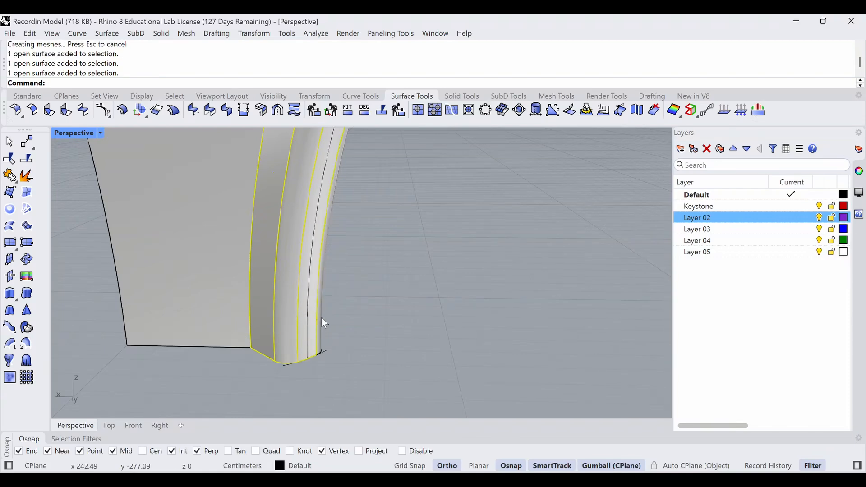
shift+click(322, 317)
mouse_move(321, 318)
right_down()
mouse_move(328, 337)
mouse_move(344, 321)
mouse_move(357, 329)
mouse_move(330, 305)
right_up()
scroll(328, 301, down, 5)
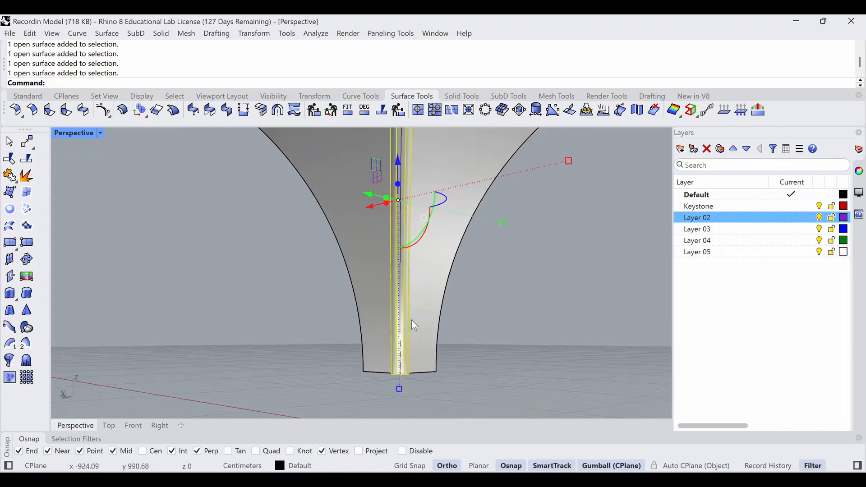
right_drag(411, 320, 506, 316)
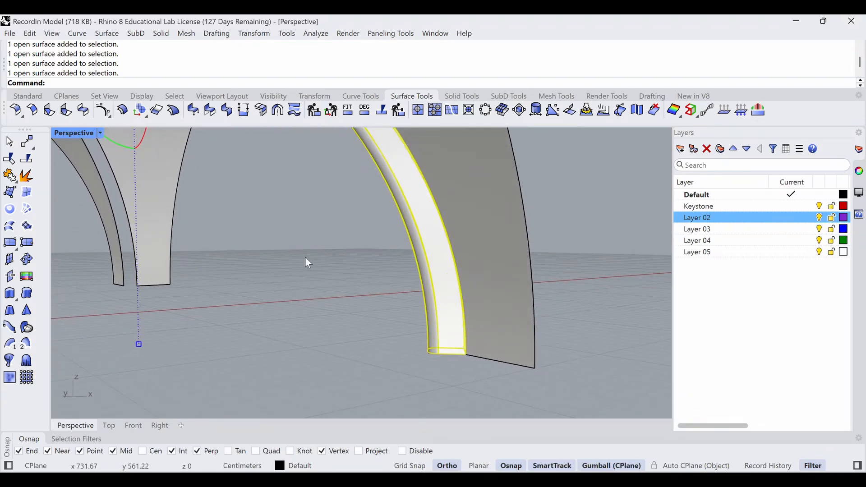
click(10, 175)
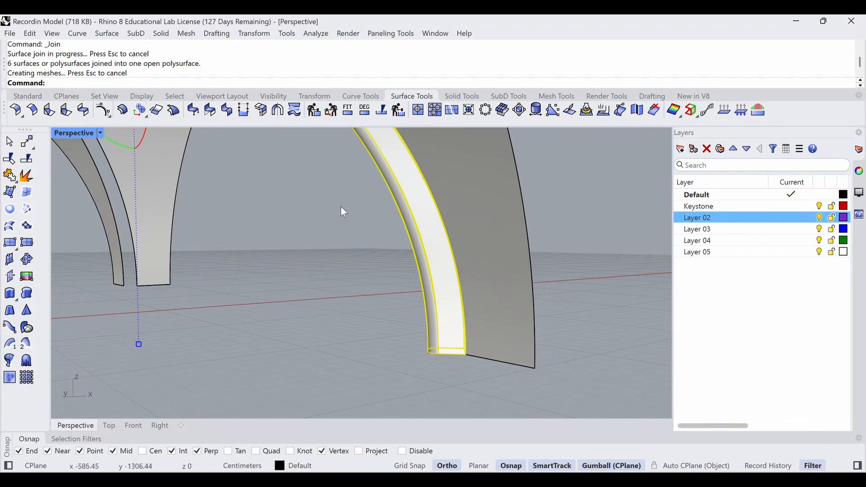
- Cap the planar opening at the foot of the joined diagonal rib
click(465, 96)
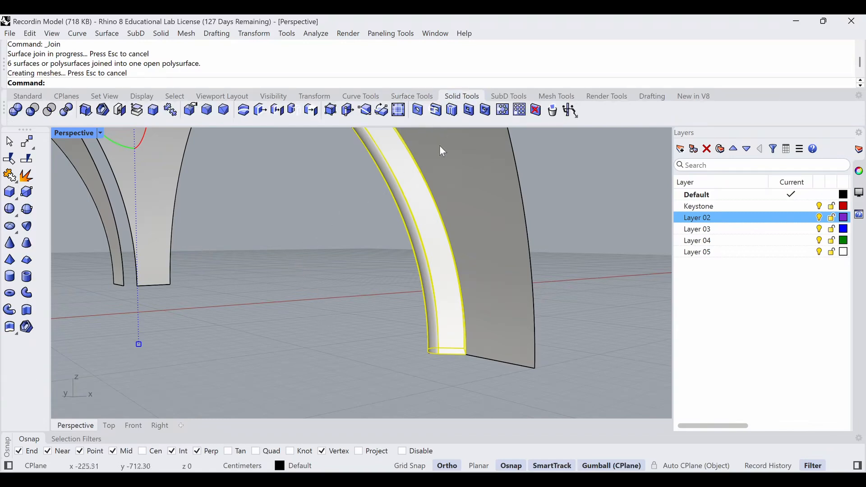
right_drag(439, 146, 501, 339)
right_drag(470, 282, 453, 295)
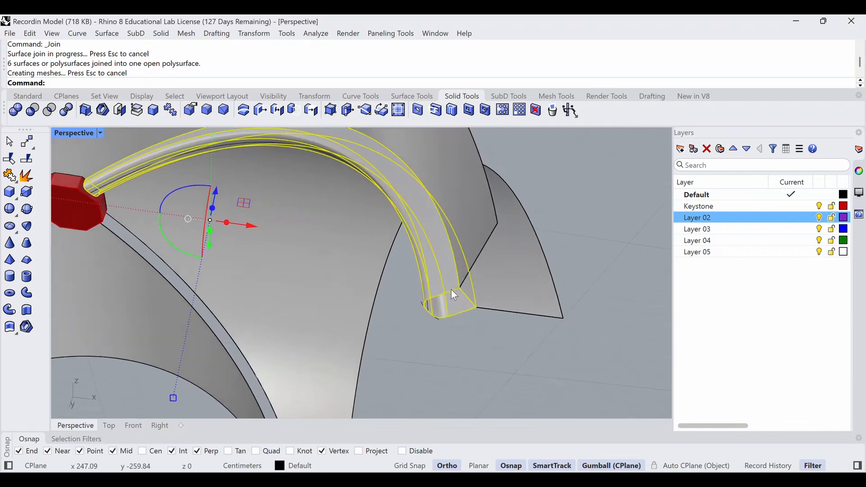
click(120, 110)
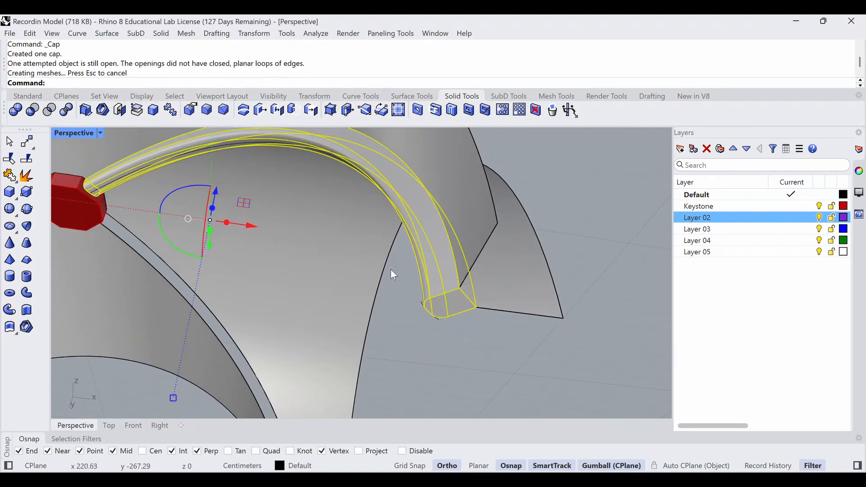
click(491, 366)
click(450, 291)
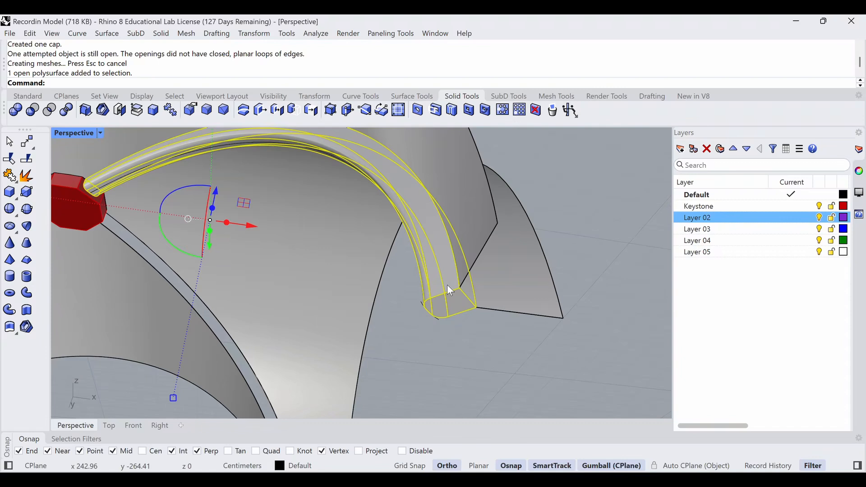
click(517, 368)
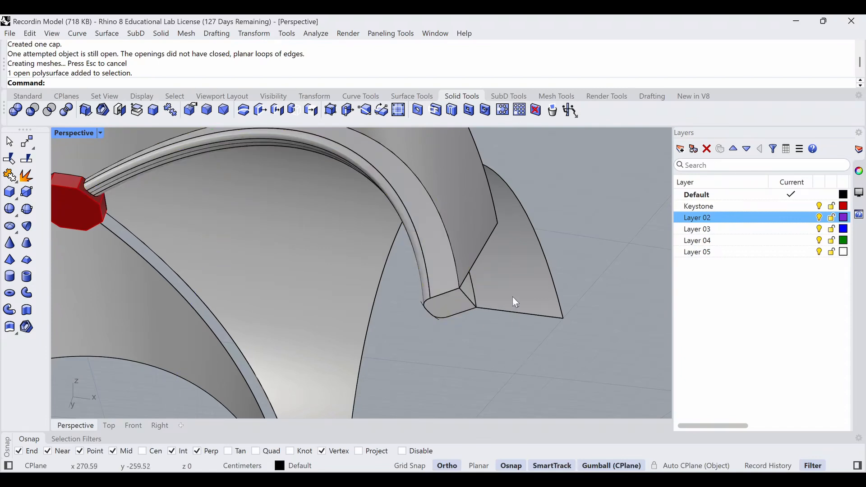
- Rename Layer 02 to Groin and move the diagonal rib polysurface onto it
double_click(701, 219)
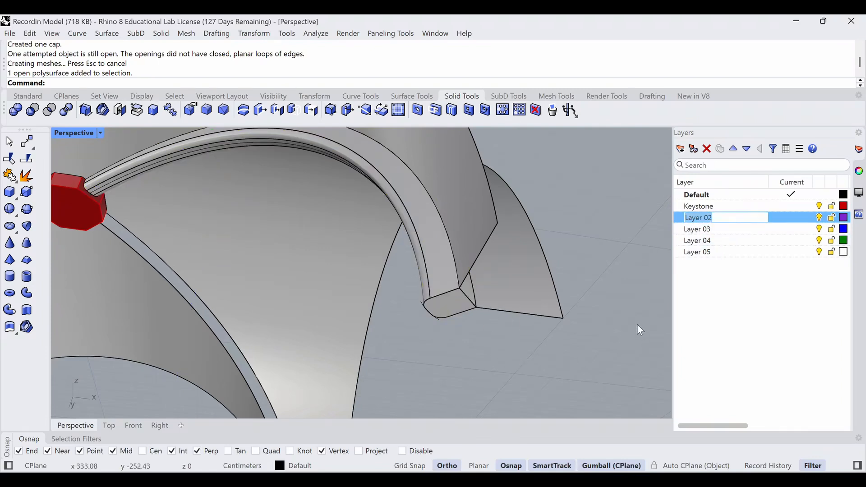
text(Groin)
key(Return)
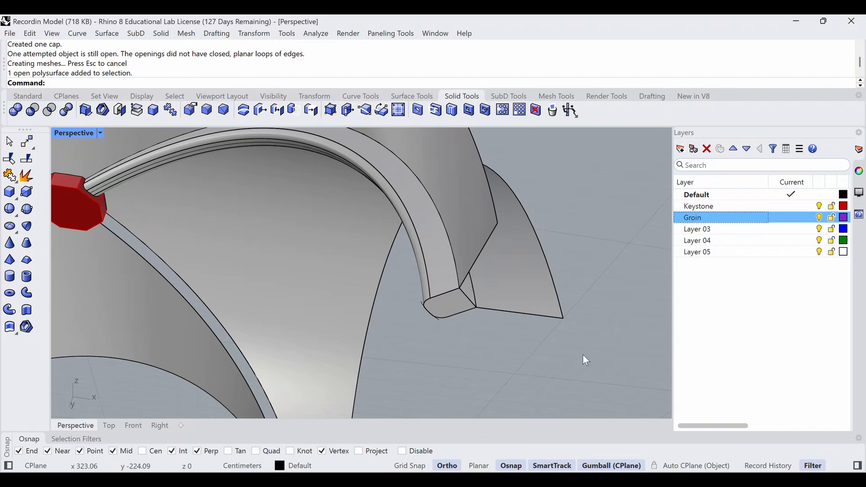
click(447, 307)
right_click(694, 217)
click(745, 275)
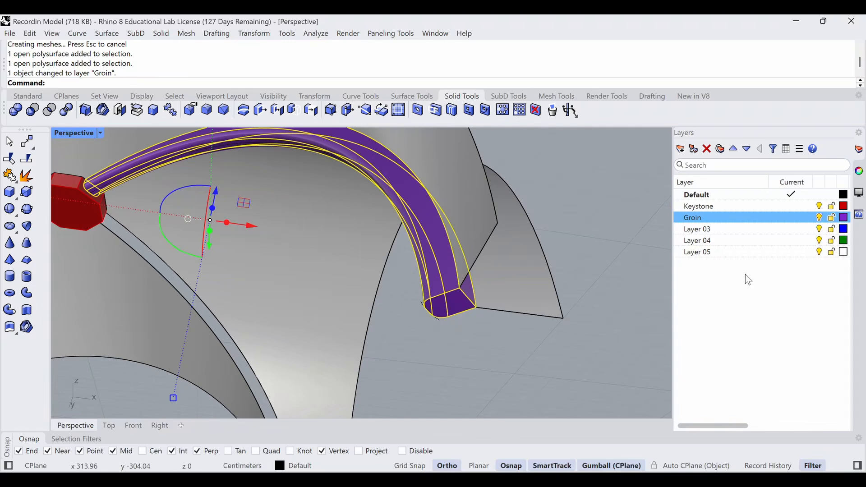
click(580, 345)
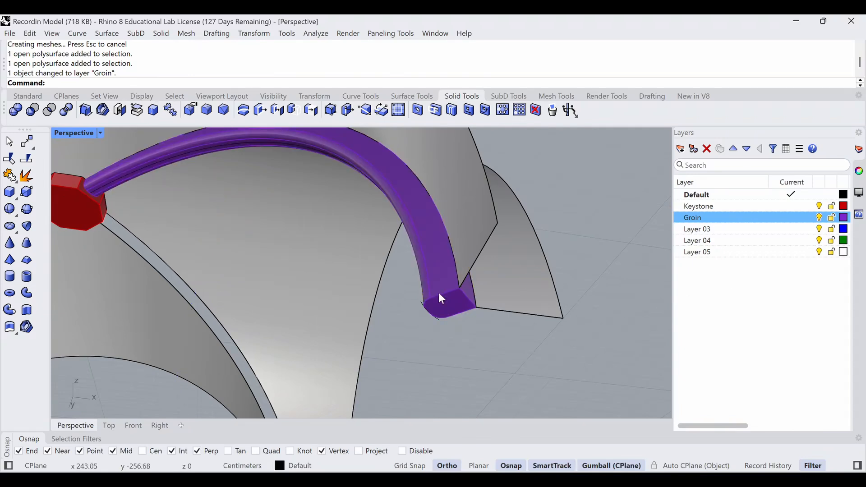
click(421, 302)
key(Delete)
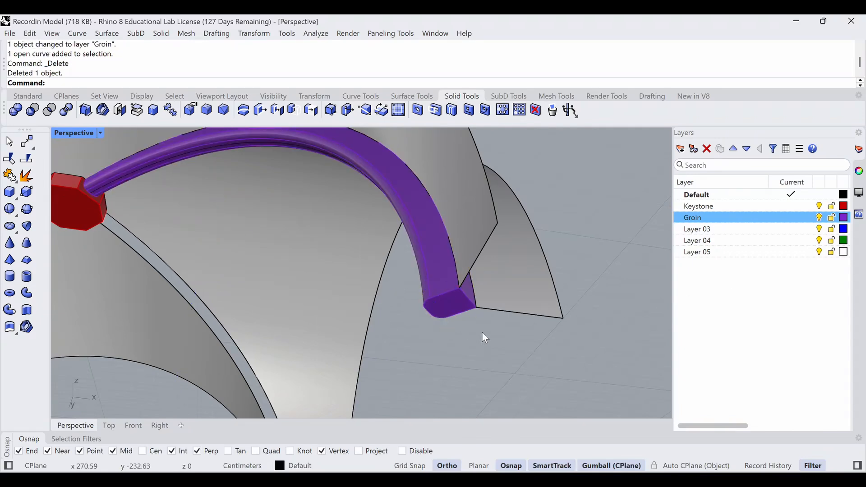
scroll(446, 311, down, 1)
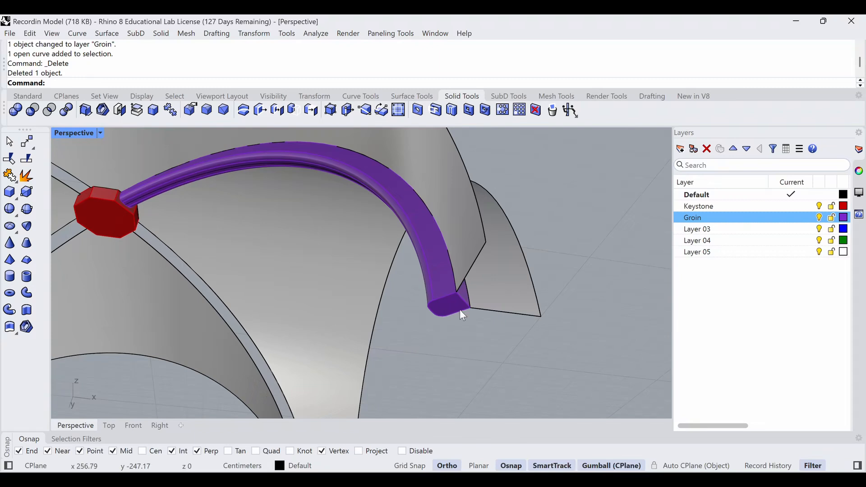
key(ctrl+z)
click(580, 330)
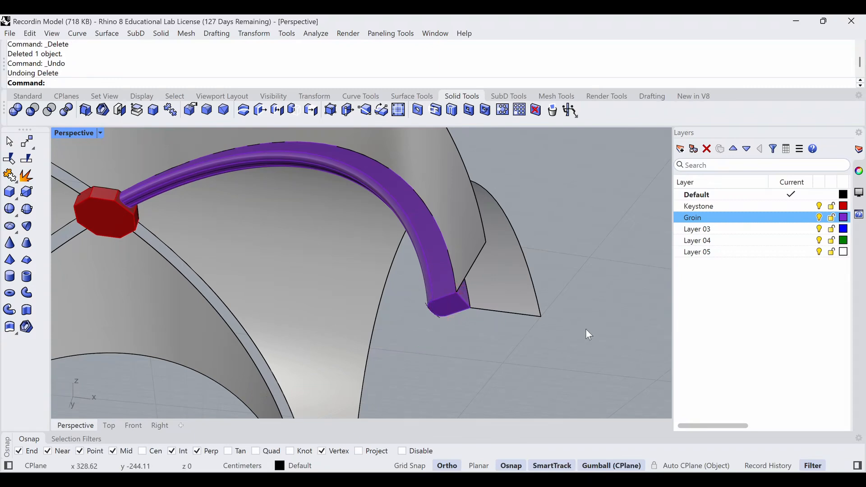
- Add a new layer named "Costruction objects"
click(680, 149)
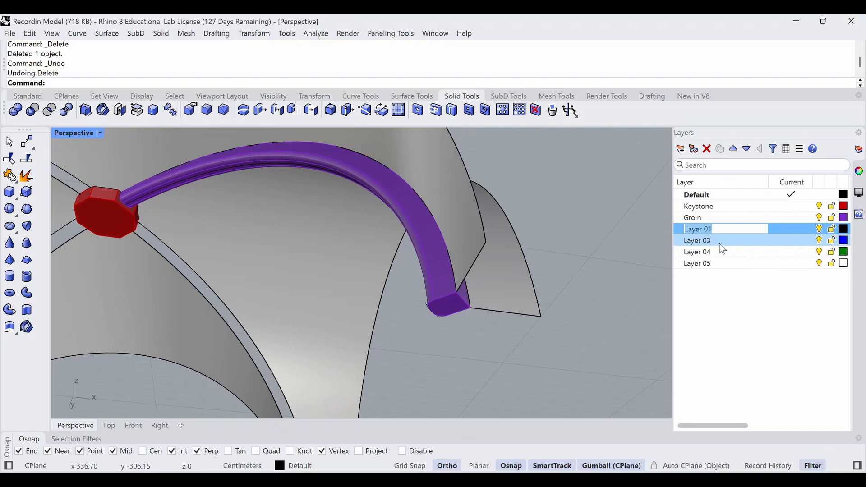
text(Costruction objects)
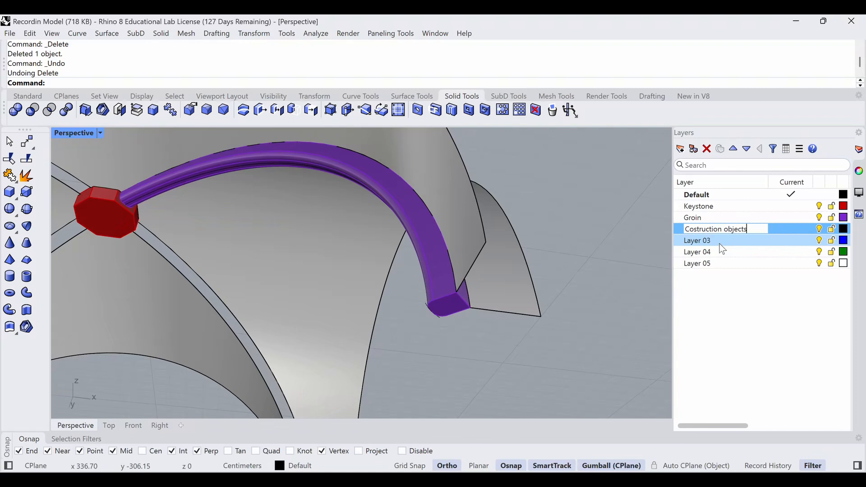
key(Return)
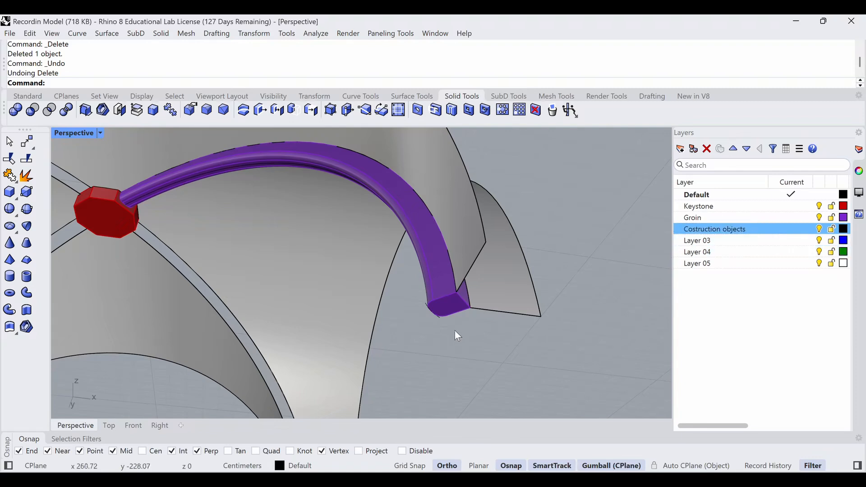
- Move the leftover profile curve at the rib's foot to the Costruction objects layer and turn that layer off
click(437, 319)
key(Escape)
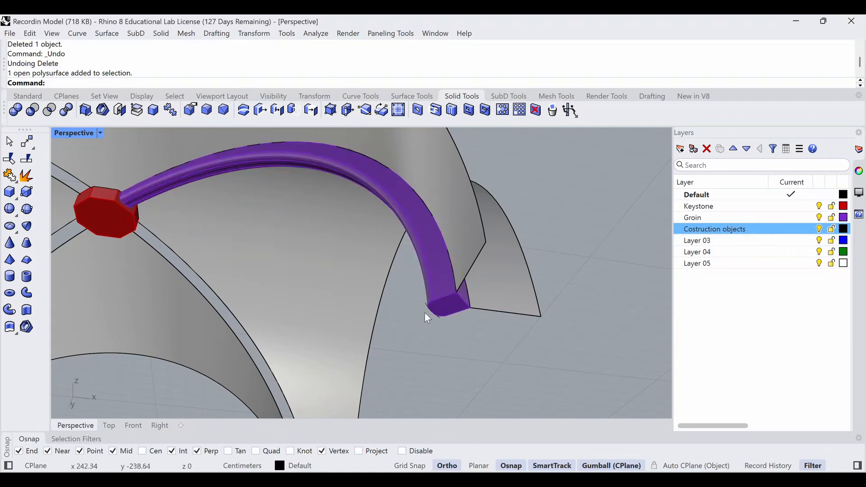
drag(412, 299, 461, 333)
right_click(698, 227)
click(631, 317)
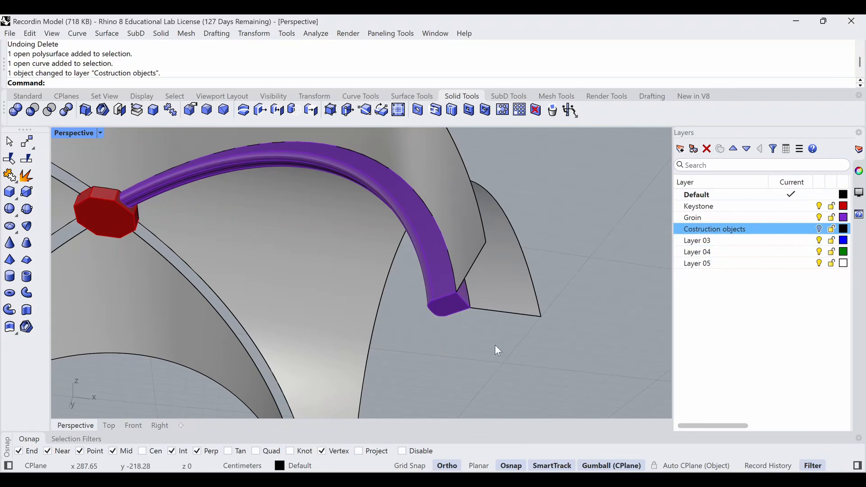
- Rotate copies of the purple diagonal rib about 0,0,0 by 90, 180 and 270 degrees to fill the other three diagonal gaps
scroll(496, 308, down, 6)
right_drag(469, 299, 424, 314)
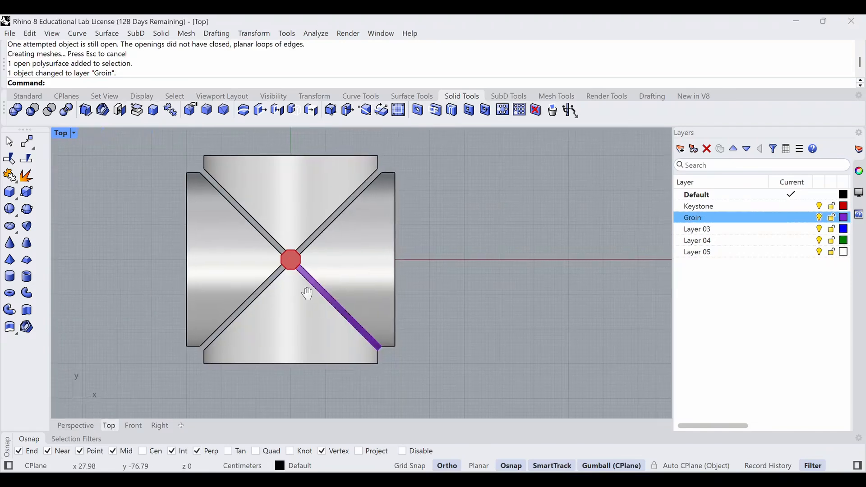
scroll(308, 288, up, 2)
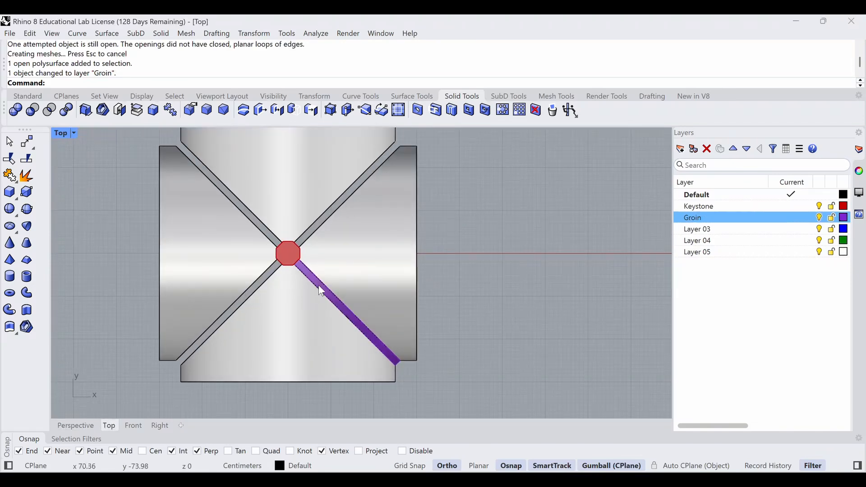
click(357, 332)
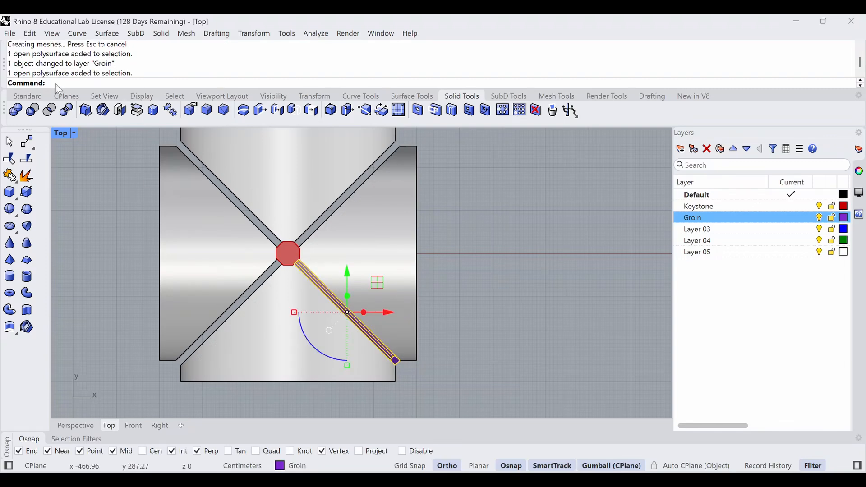
text(Rotate)
key(Return)
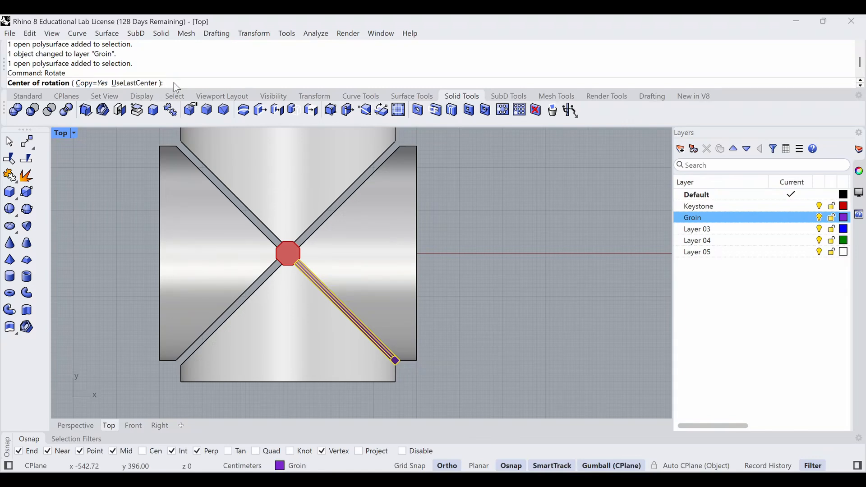
text(0,0,0)
key(Return)
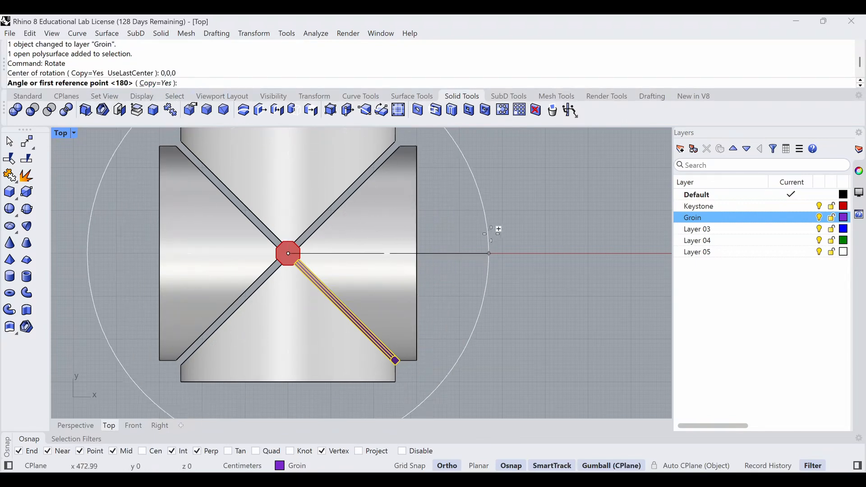
click(543, 254)
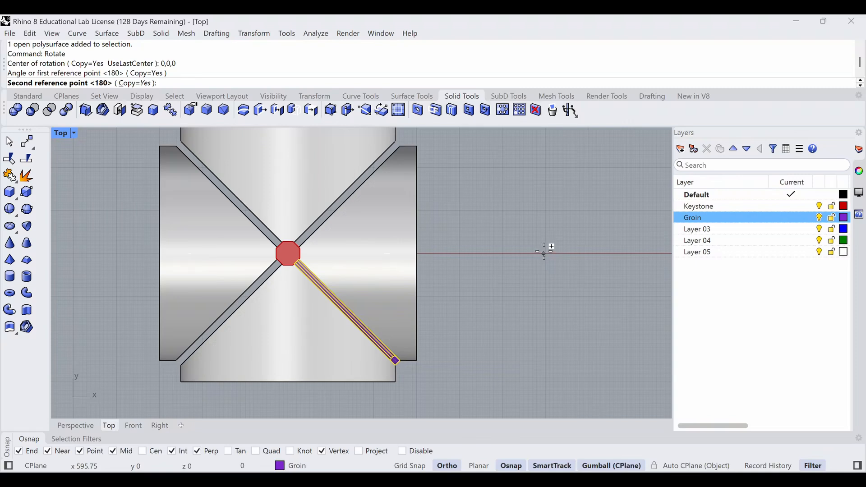
scroll(517, 211, down, 5)
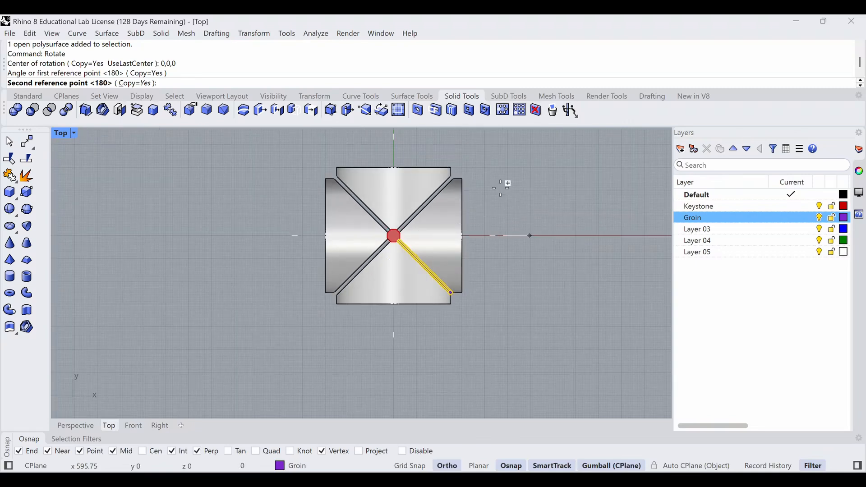
right_drag(397, 145, 396, 213)
click(384, 195)
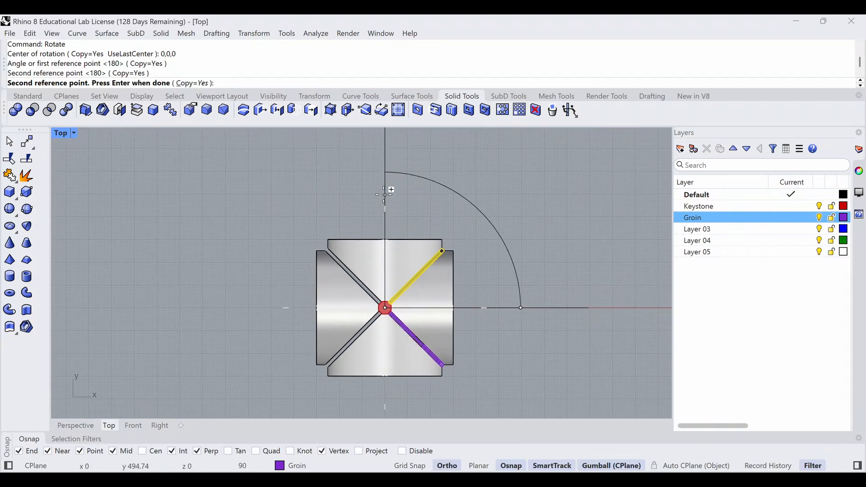
click(286, 206)
click(354, 395)
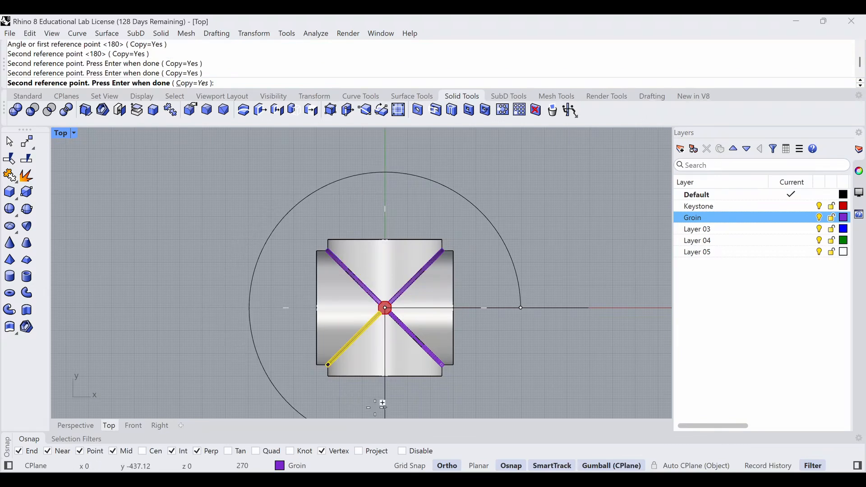
key(Return)
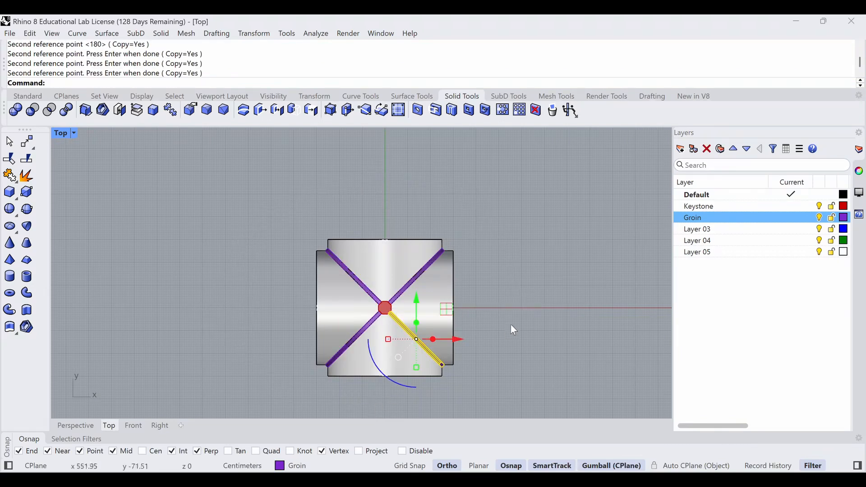
click(493, 333)
right_drag(494, 334, 392, 291)
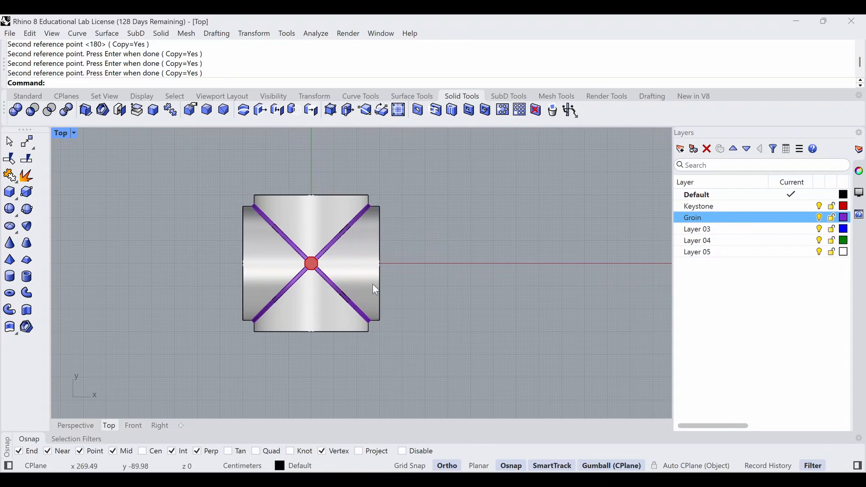
click(75, 425)
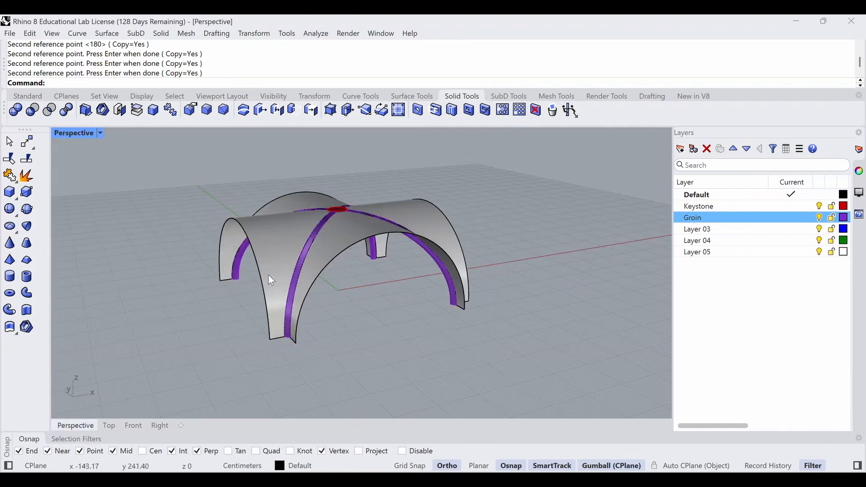
- Limit the selection filter to curves, delete the leftover curve in the vault model, and re-enable selection of all object types
right_drag(271, 280, 307, 274)
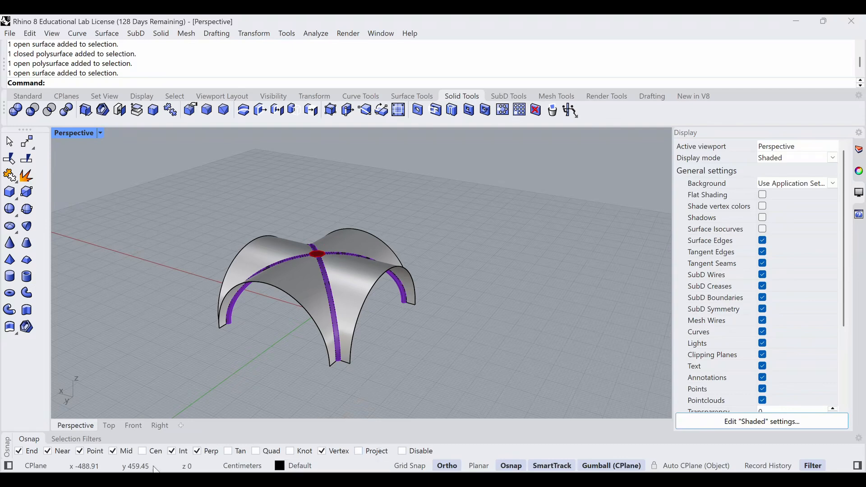
click(85, 439)
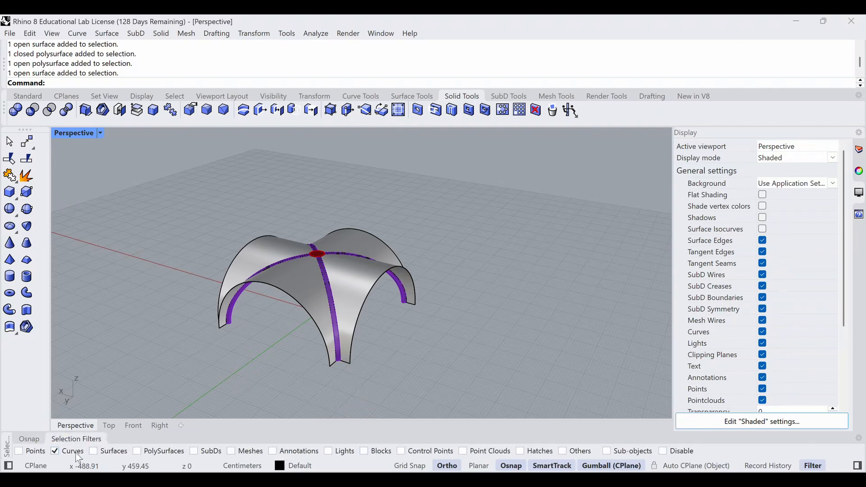
drag(160, 161, 508, 405)
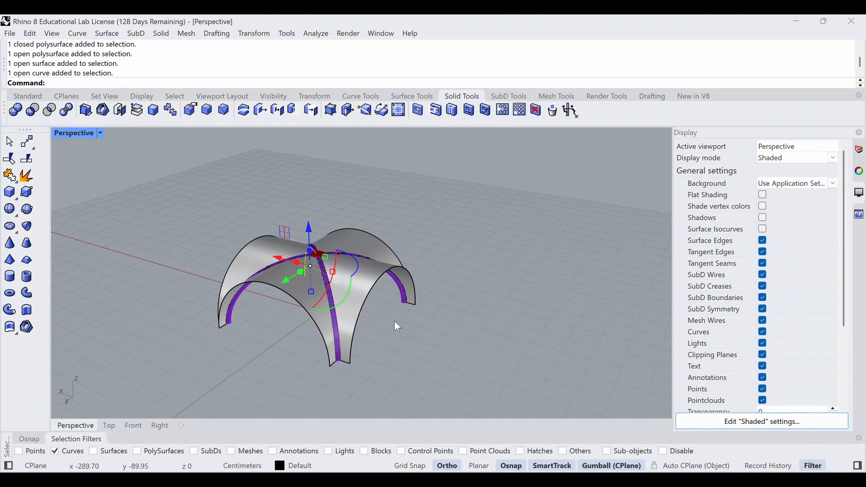
key(Delete)
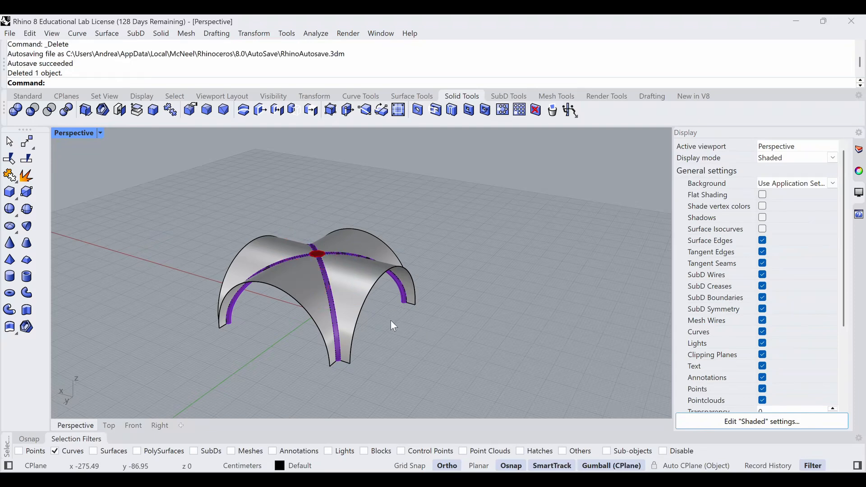
double_click(71, 452)
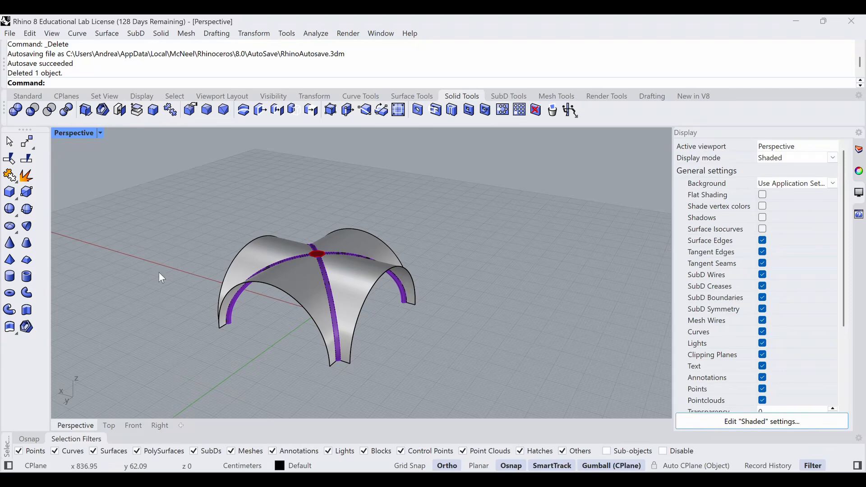
- Set the Perspective viewport's display mode to Monochrome
click(99, 133)
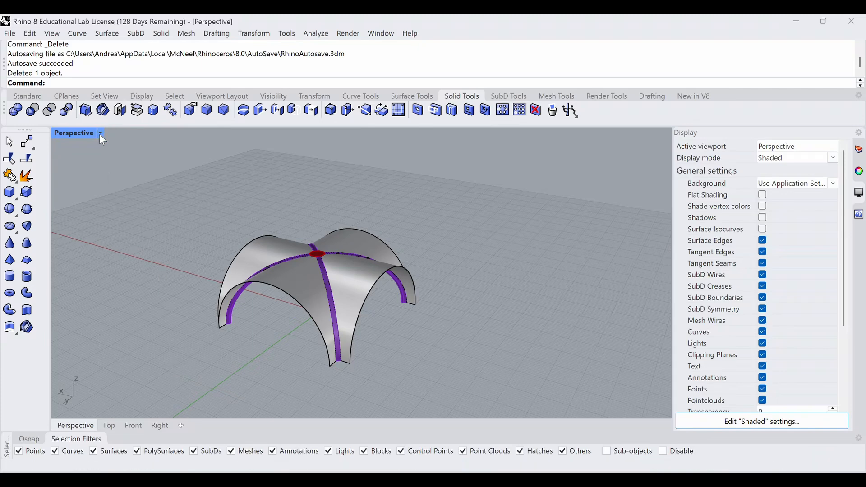
click(123, 157)
right_drag(316, 336, 451, 296)
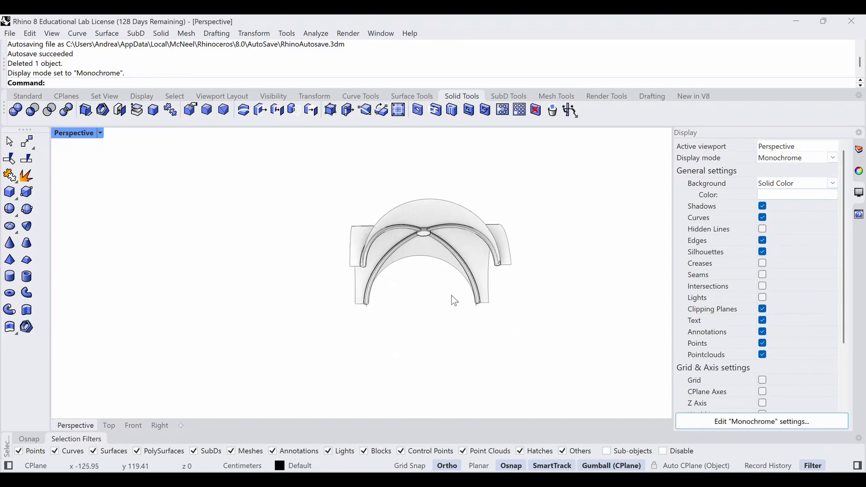
- Examine the vault from below, above and the side, checking the ribs, the keystone and one trimmed vault surface
scroll(460, 236, up, 6)
shift+right_drag(404, 268, 356, 272)
right_drag(356, 272, 400, 242)
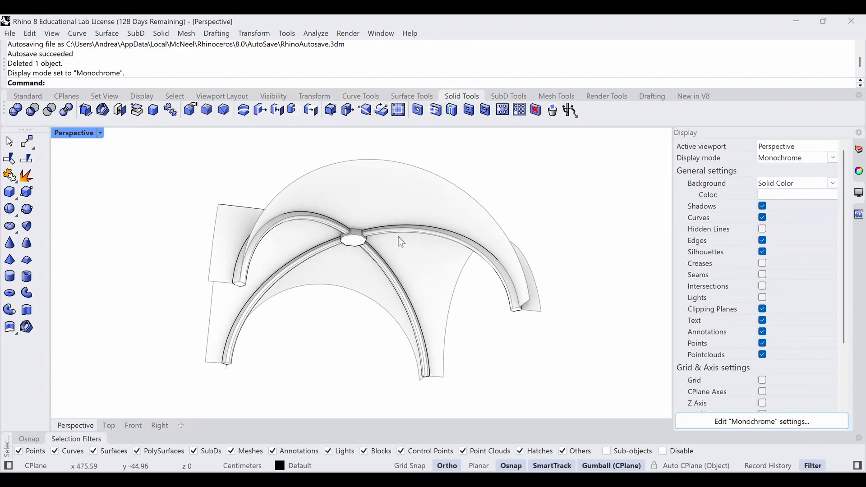
scroll(390, 232, up, 5)
right_drag(330, 253, 289, 251)
scroll(304, 250, down, 3)
right_drag(344, 295, 287, 260)
click(287, 259)
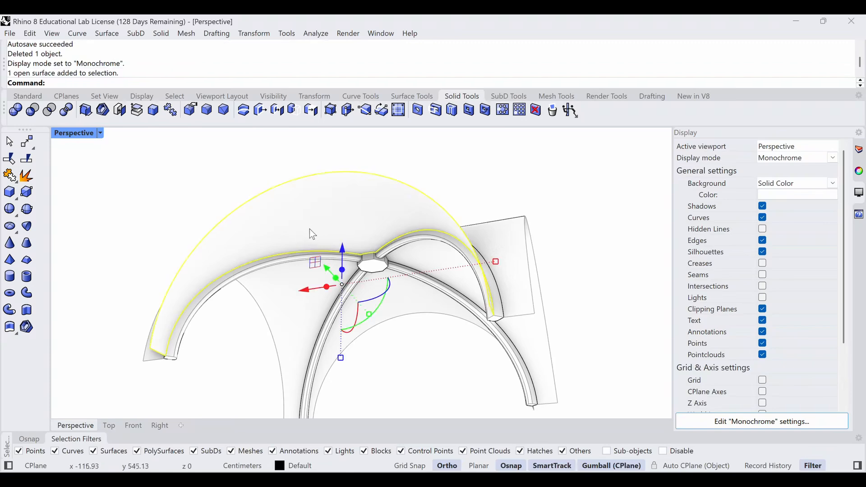
right_drag(309, 230, 389, 329)
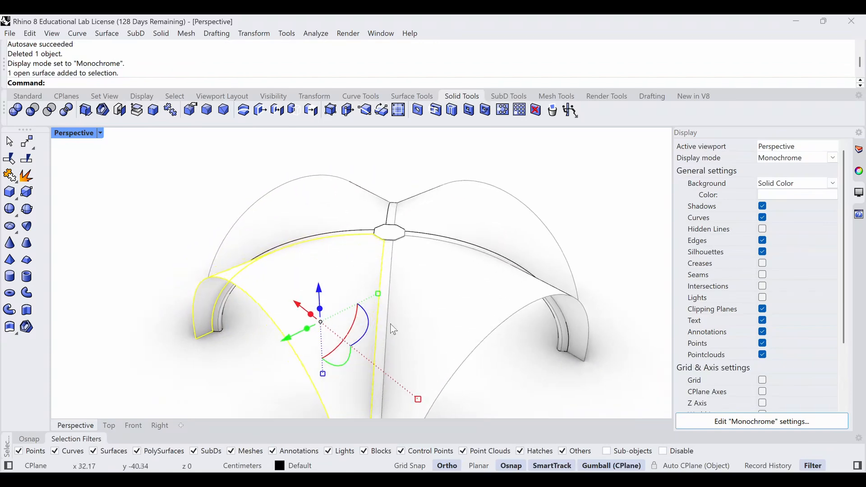
key(Escape)
right_drag(445, 312, 517, 255)
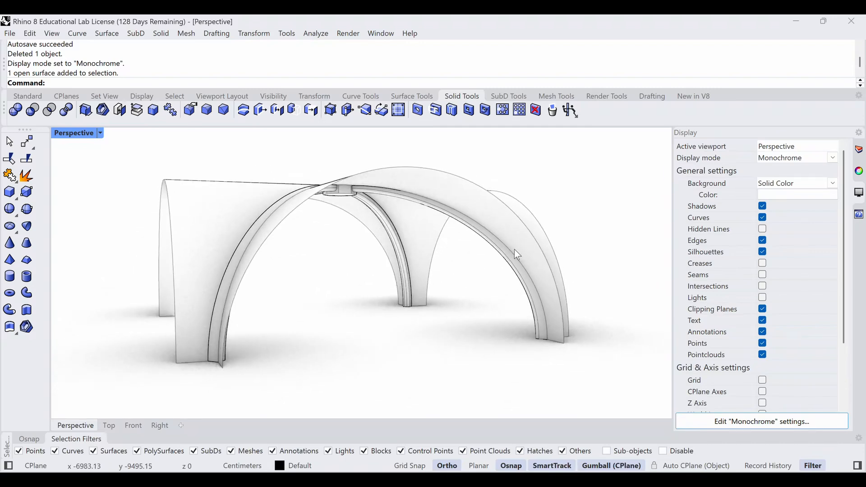